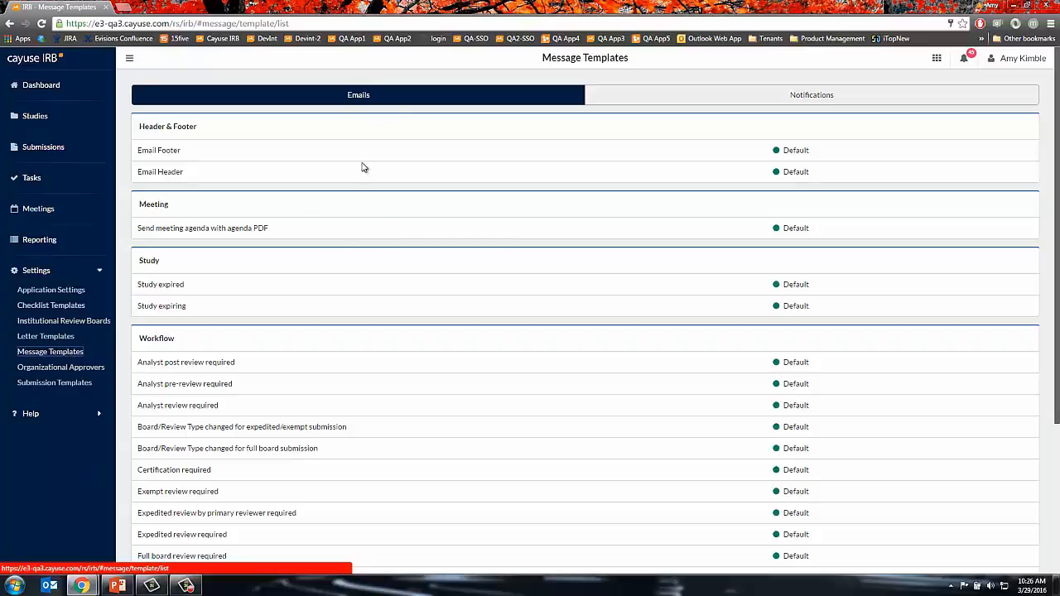
- Open the 'Analyst post review required' email template and browse its insertable variables without inserting any
click(204, 370)
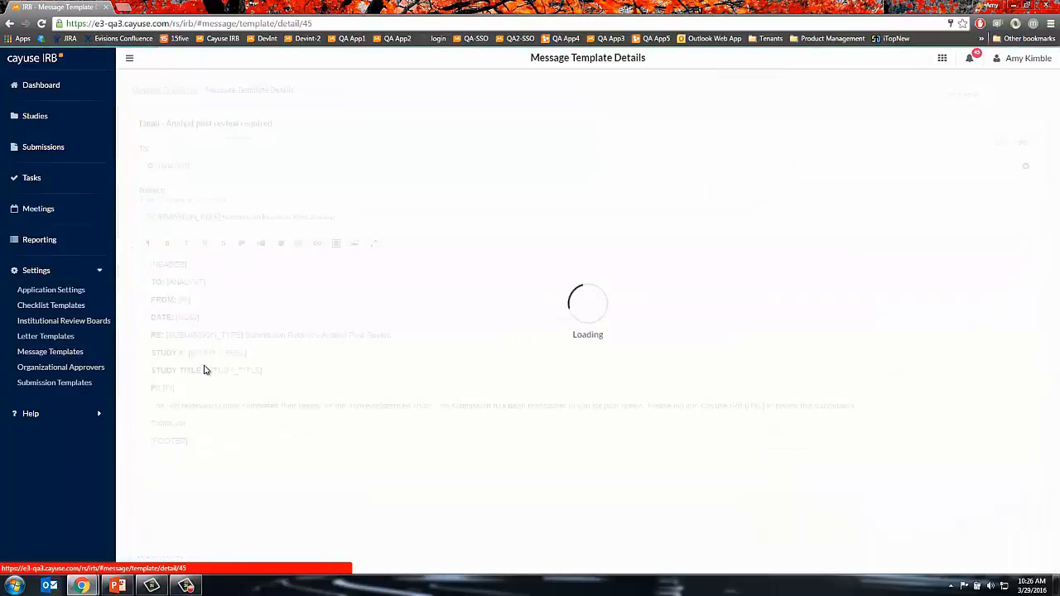
click(336, 244)
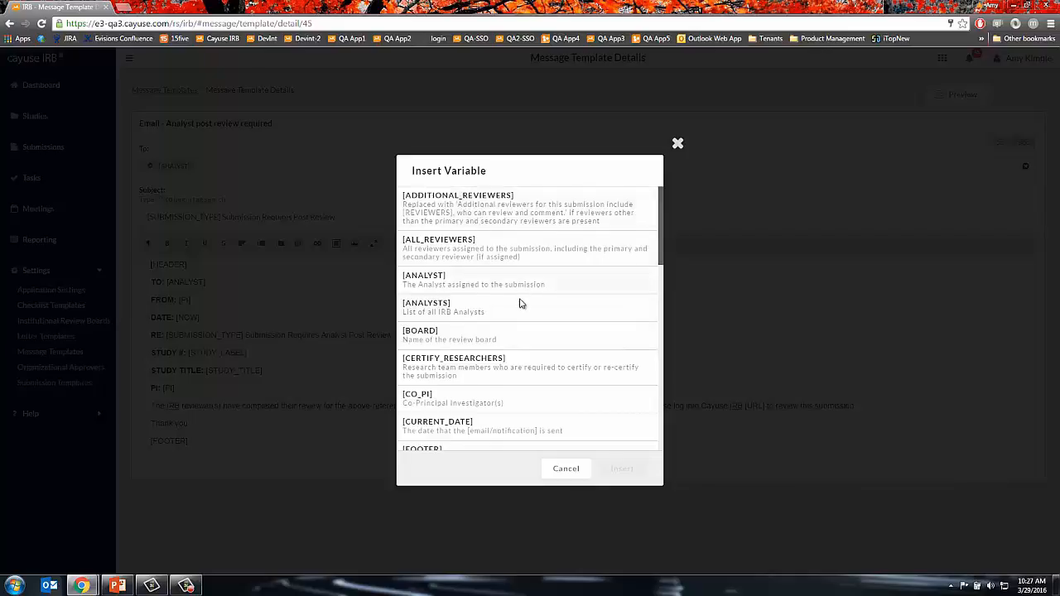
scroll(530, 327, down, 1)
scroll(547, 360, down, 1)
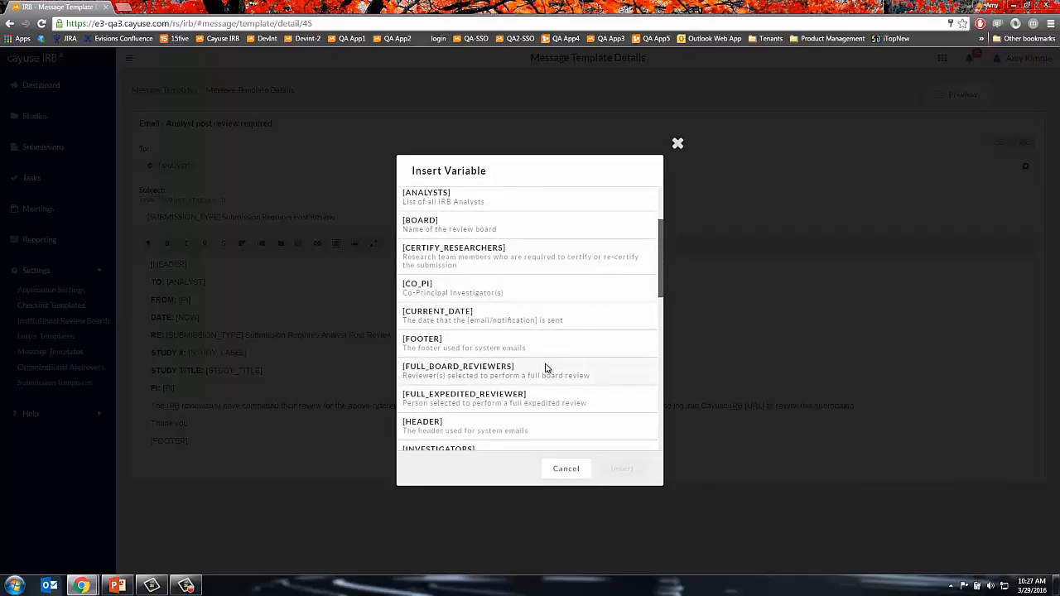
scroll(548, 397, down, 2)
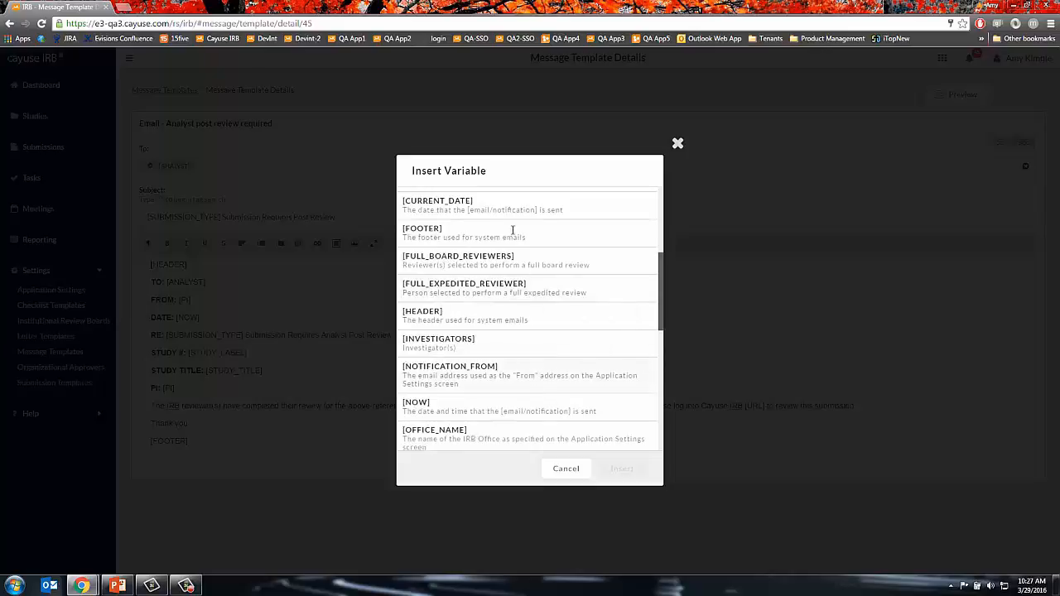
click(574, 472)
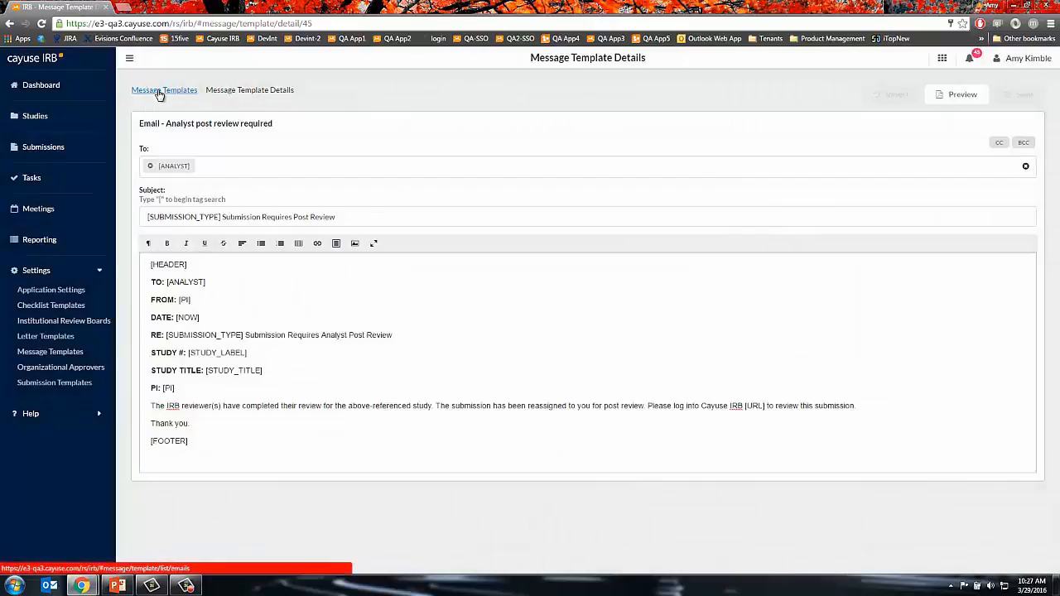
- In the Notifications templates, preview Org Approver certification, then open 'Message displayed to all users'
click(157, 89)
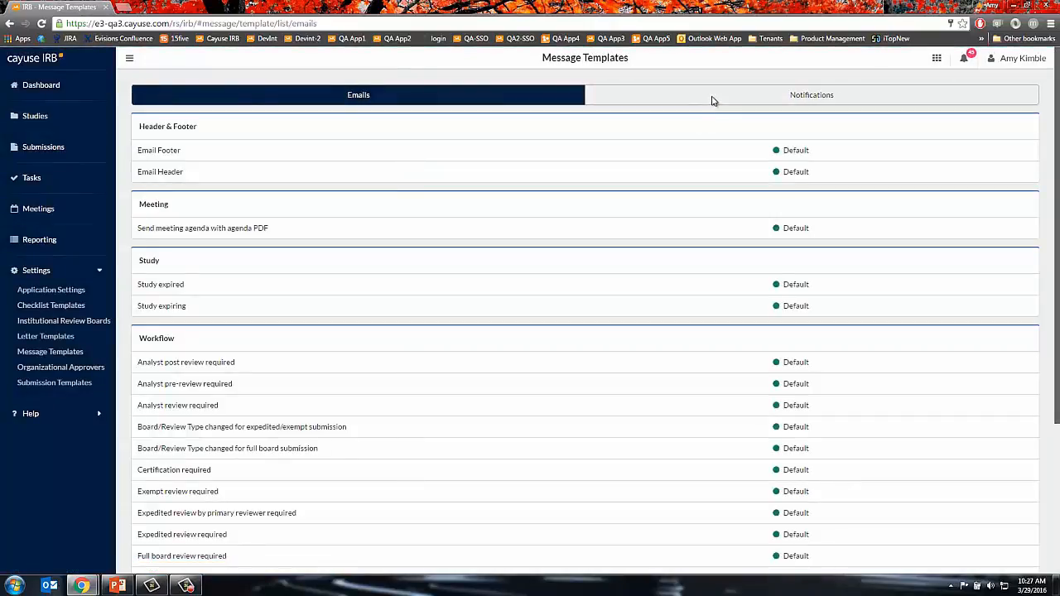
click(682, 97)
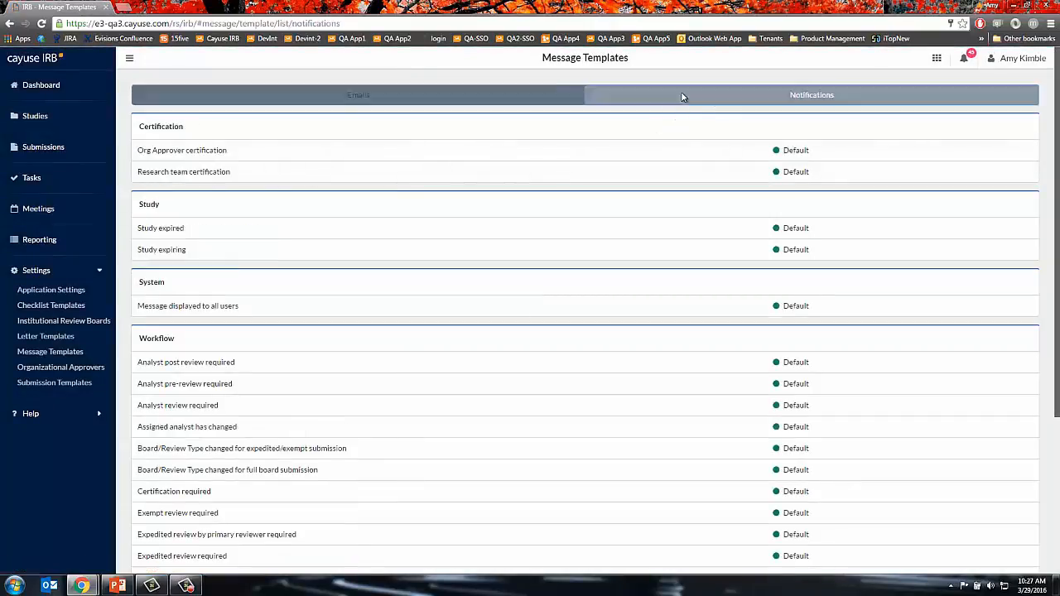
click(174, 156)
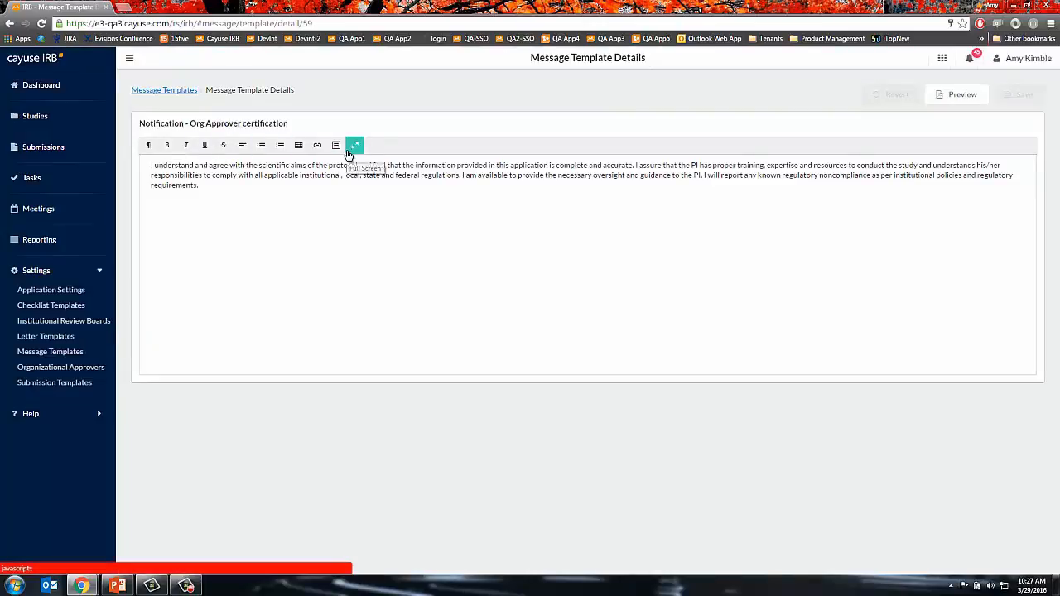
click(174, 94)
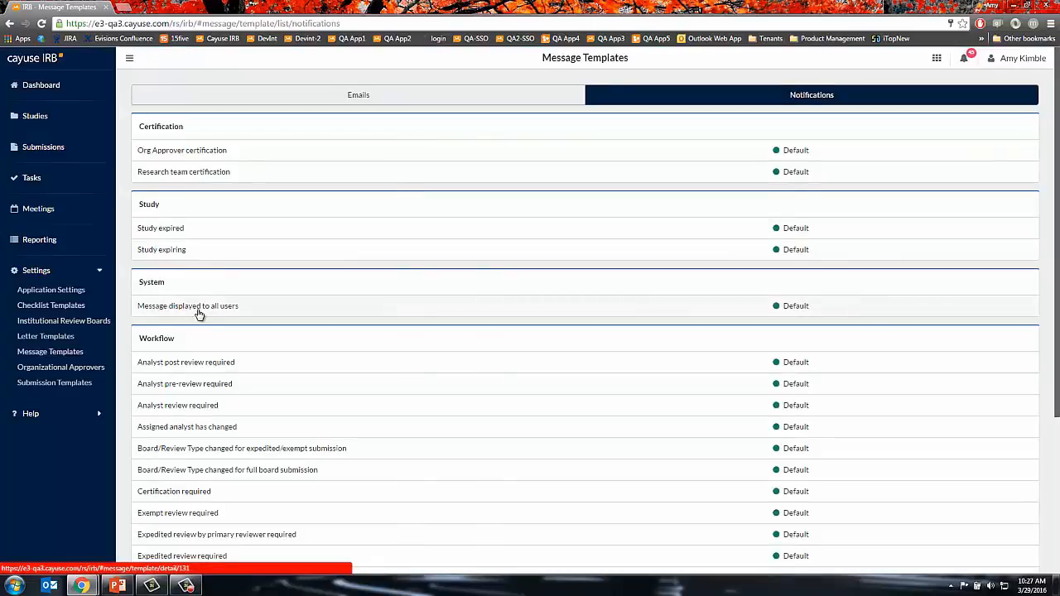
click(199, 313)
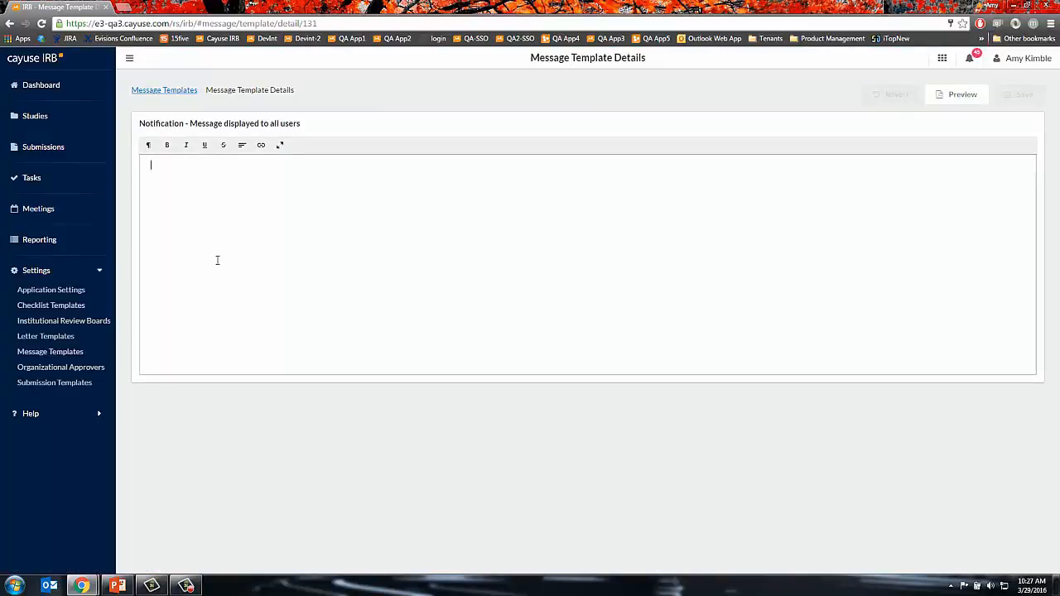
- Write and save the notice 'IRB Office closed Monday, May 25th for Memorial Day'
text(O)
text(R)
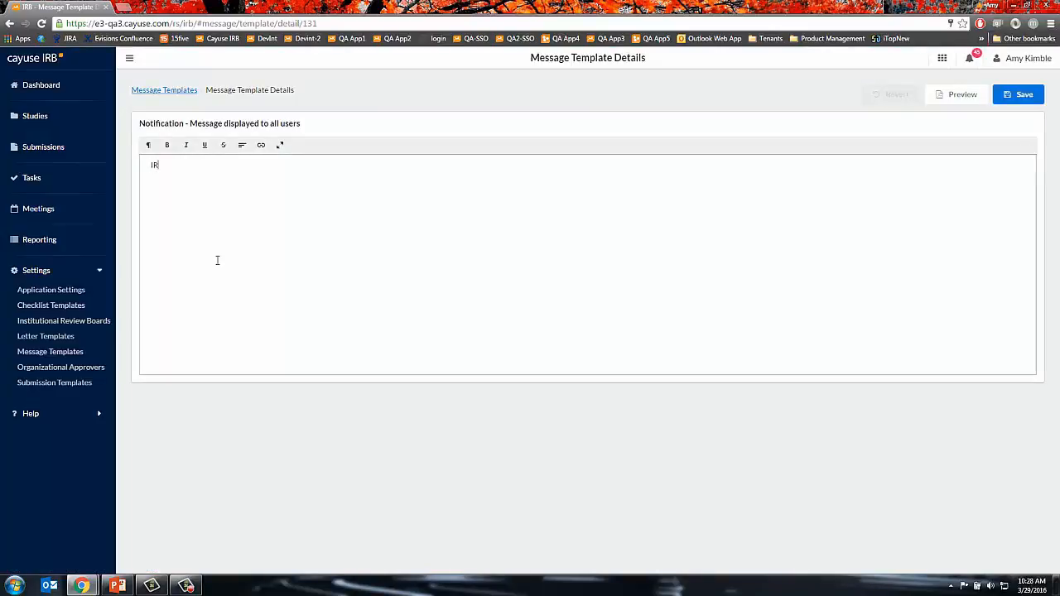
text(B Office is closed Monday, May)
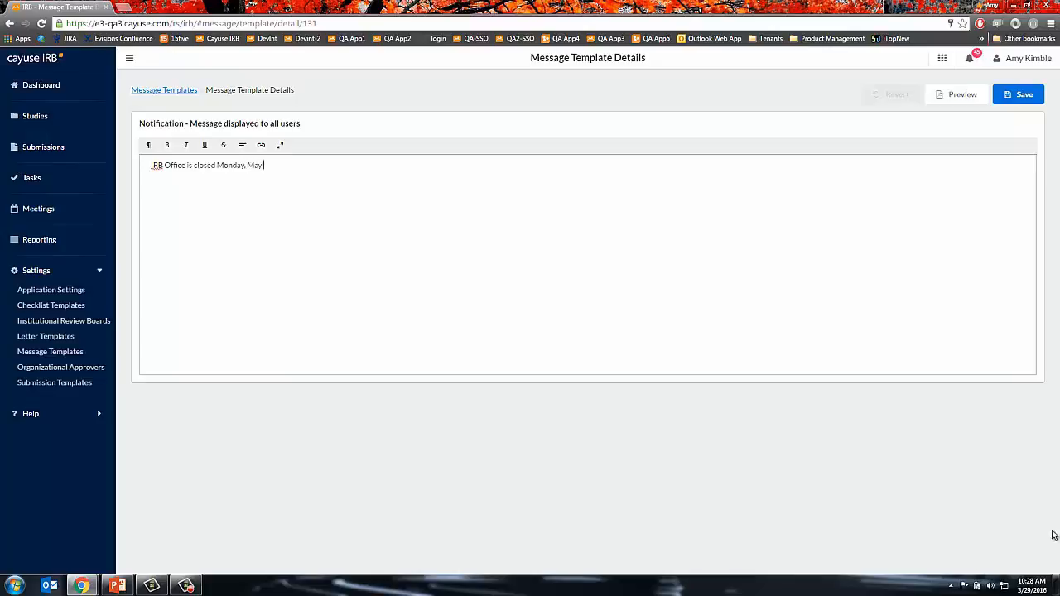
click(1032, 587)
click(963, 462)
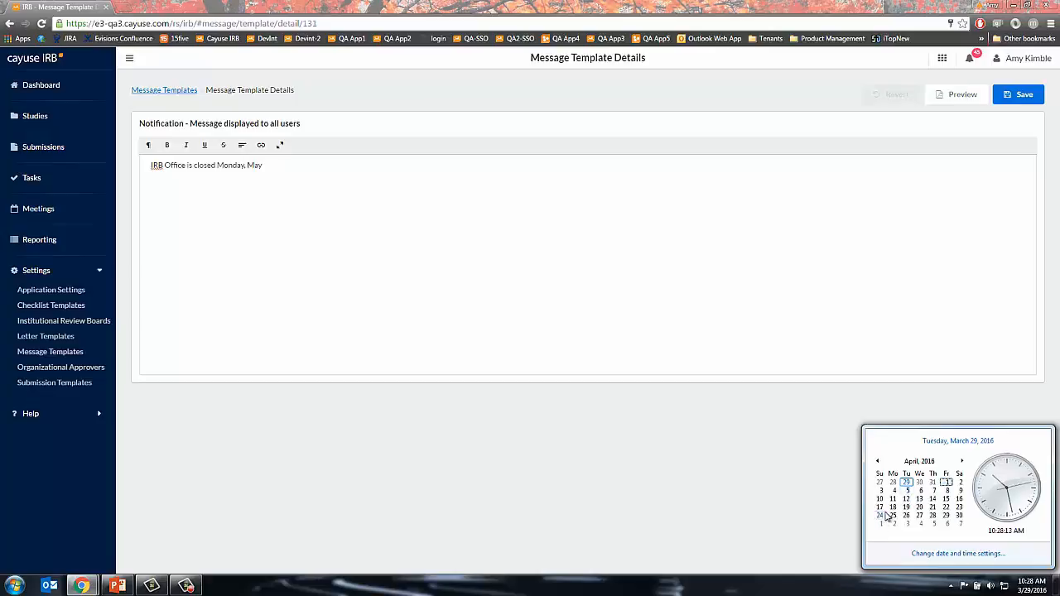
click(279, 169)
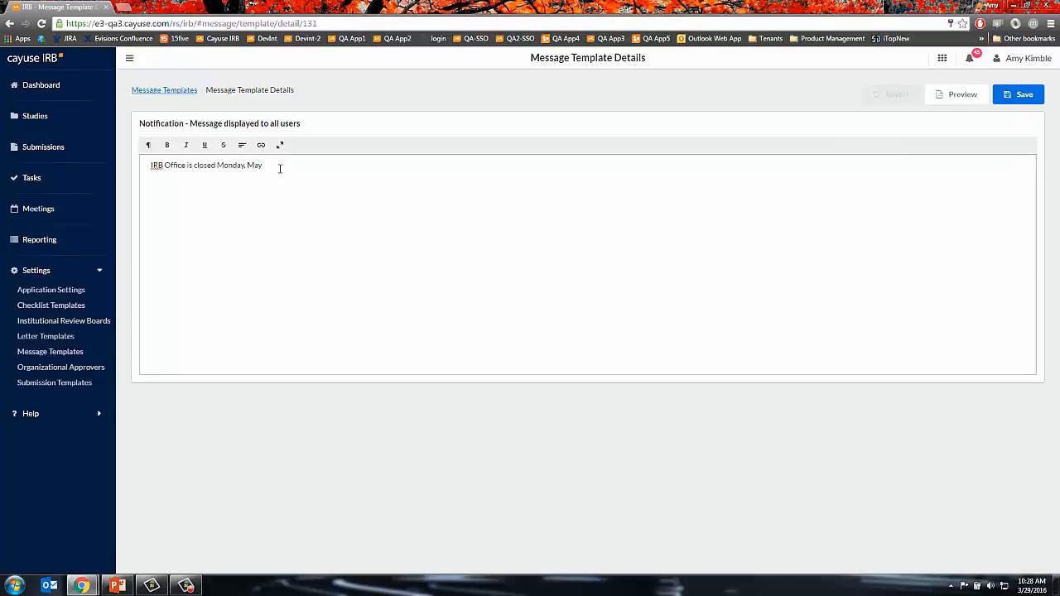
text(25thfor Memorial Day.)
click(1027, 95)
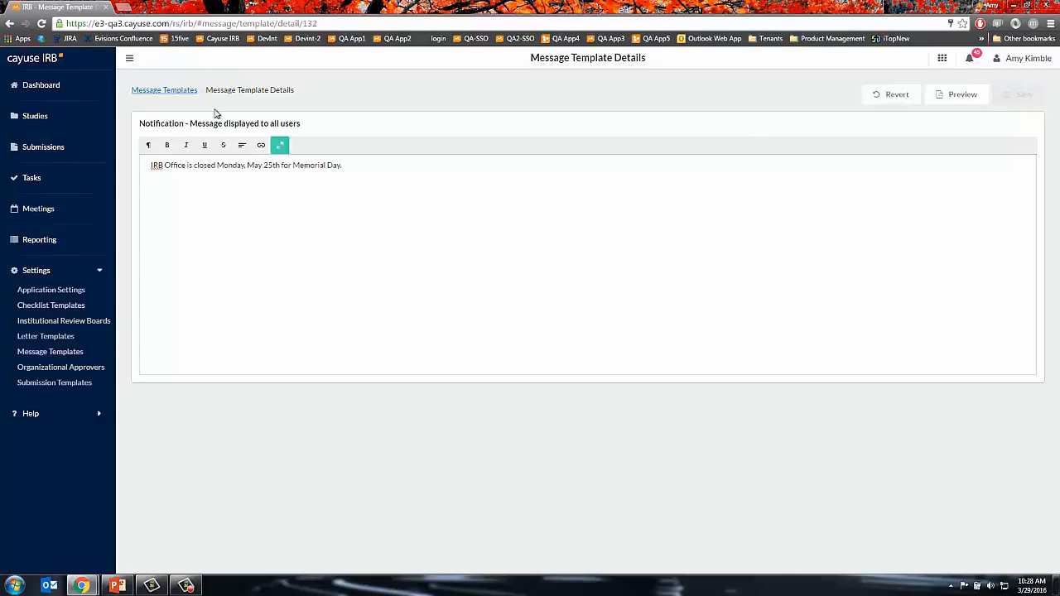
click(184, 96)
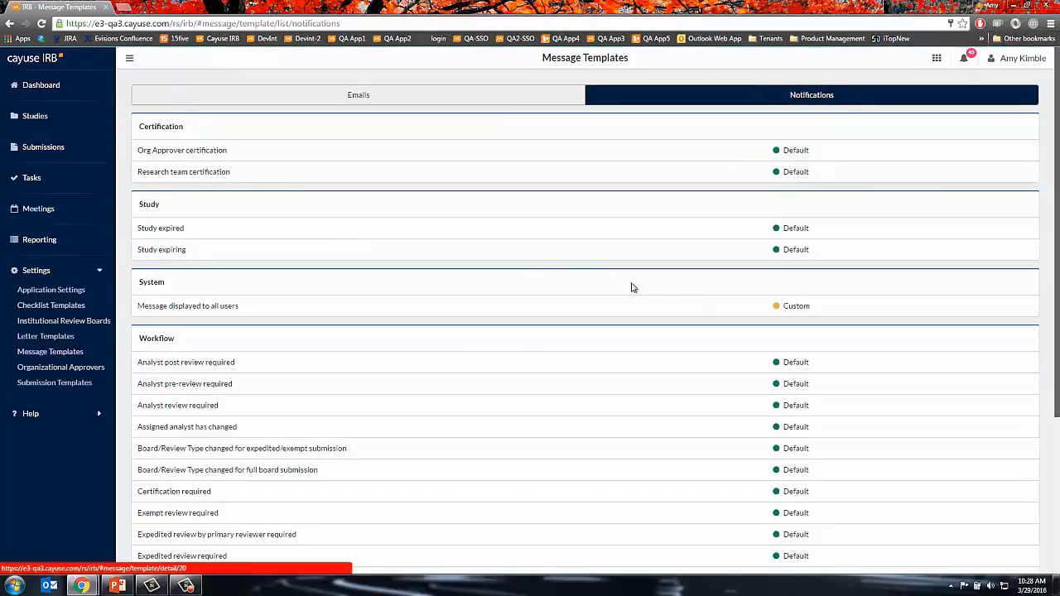
- Reload the page and Dashboard to see the Memorial Day banner, dismiss it, and reopen Message Templates
click(41, 24)
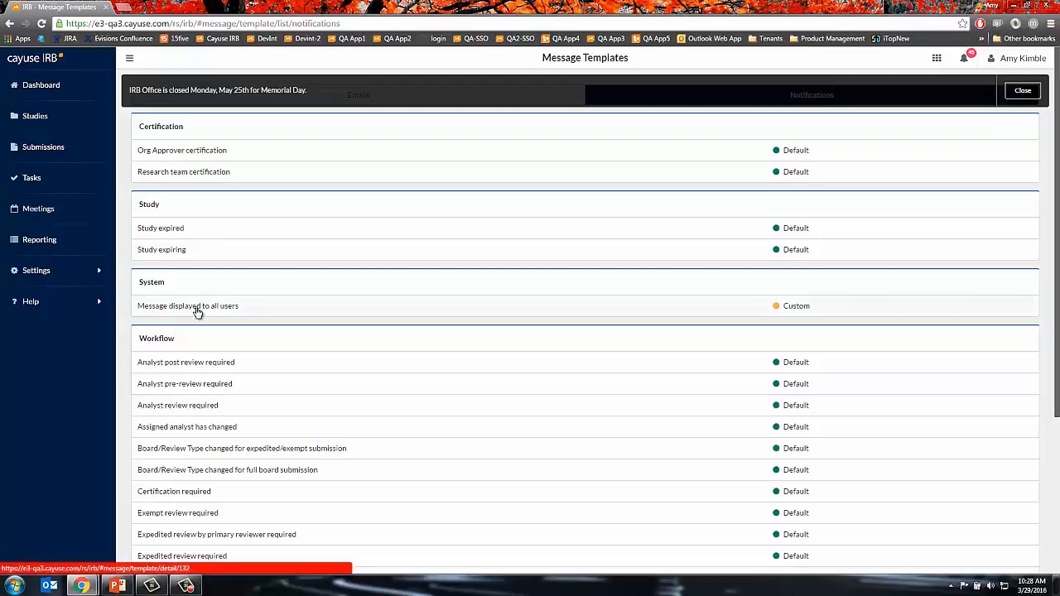
click(1027, 96)
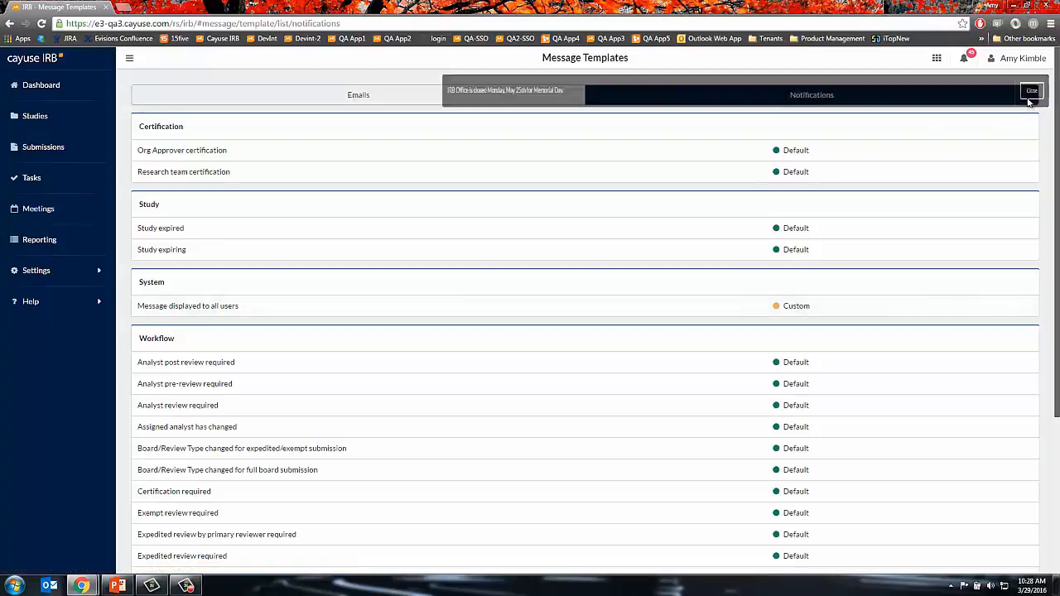
click(56, 96)
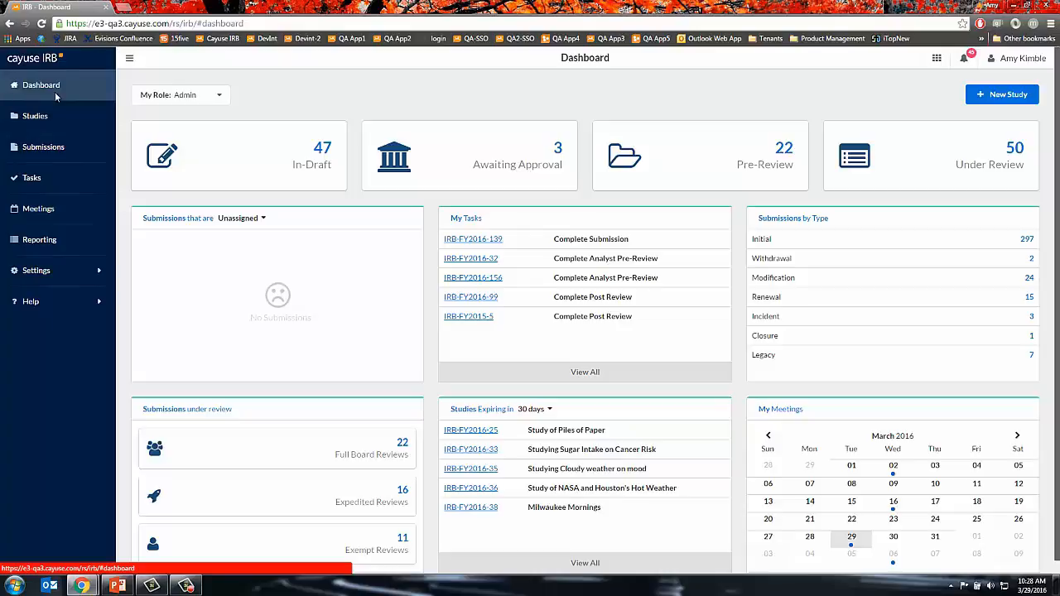
click(41, 23)
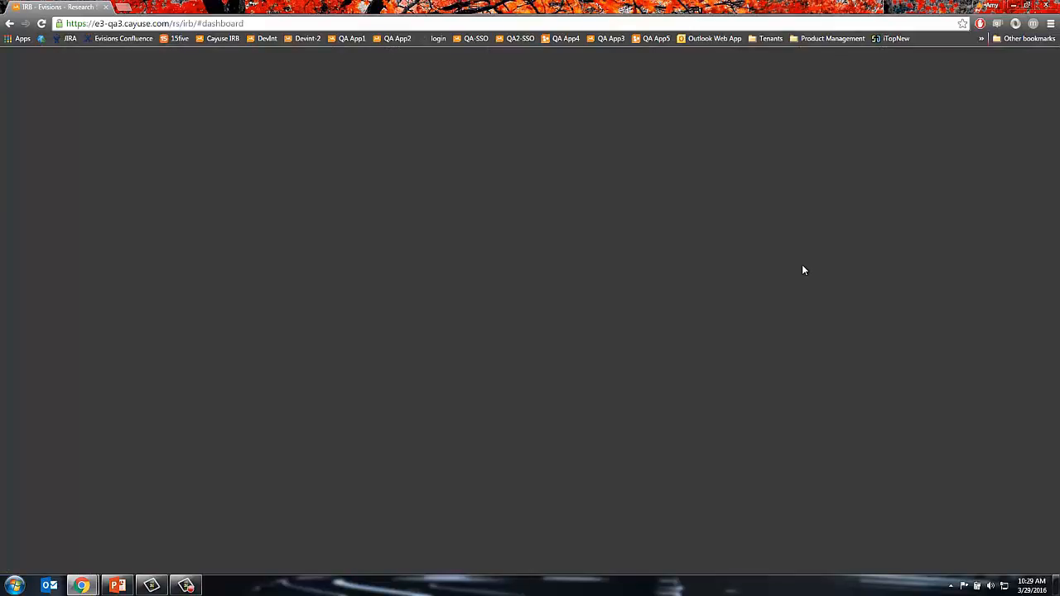
click(41, 23)
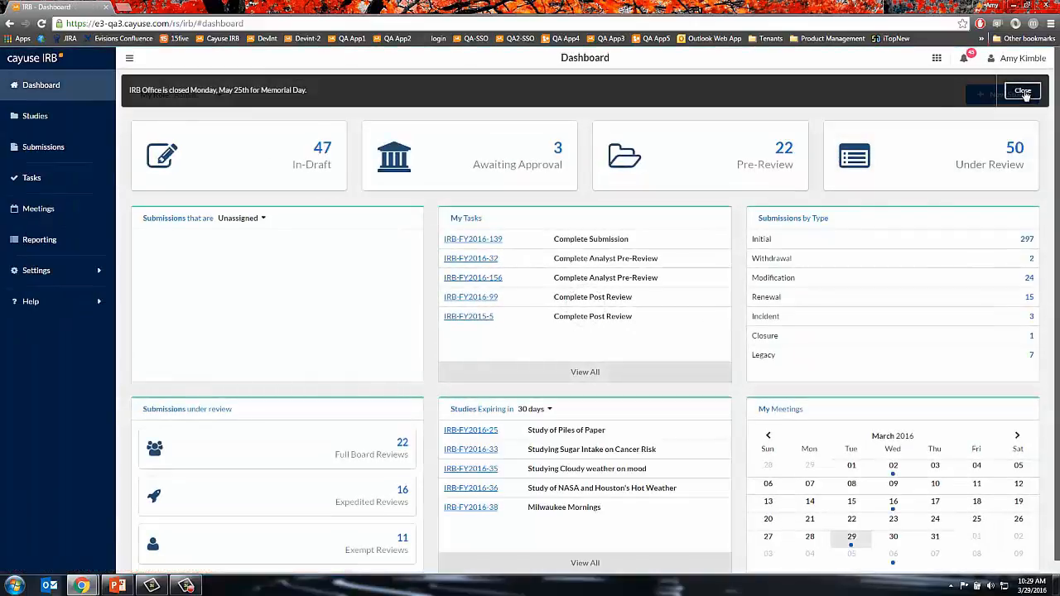
click(1024, 92)
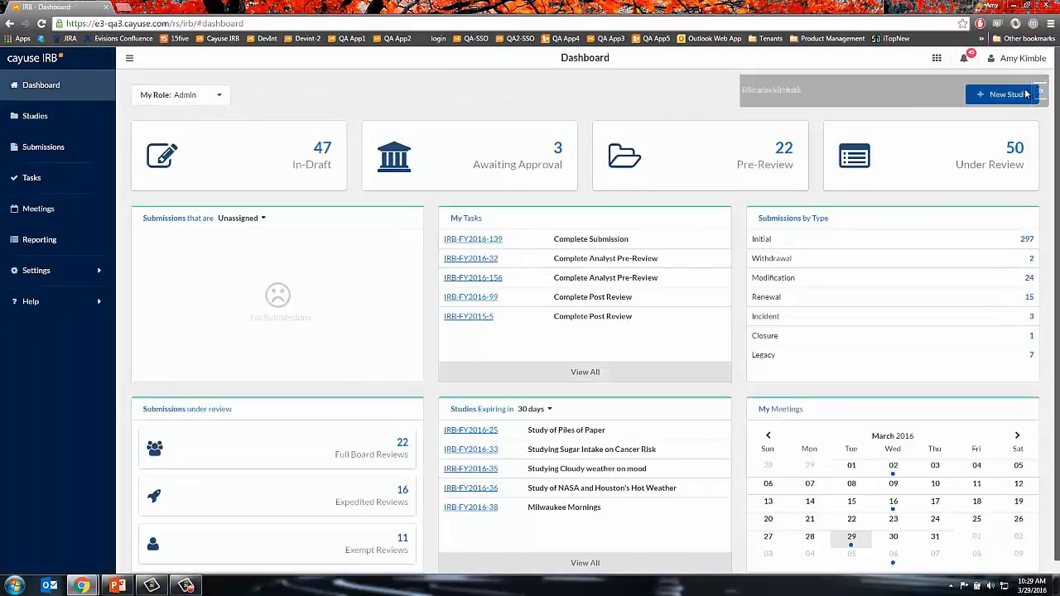
click(37, 277)
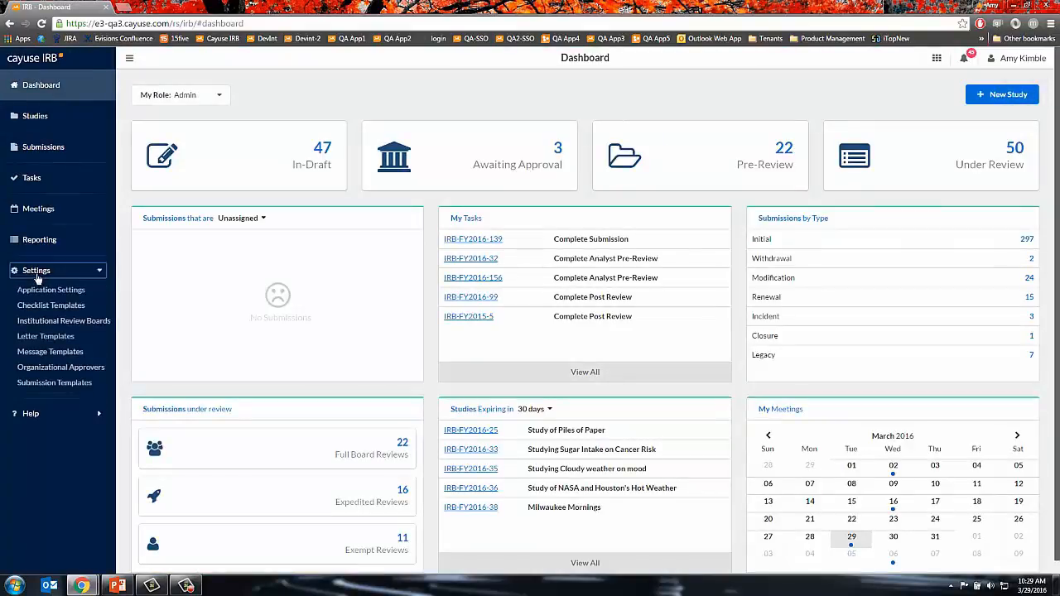
click(52, 353)
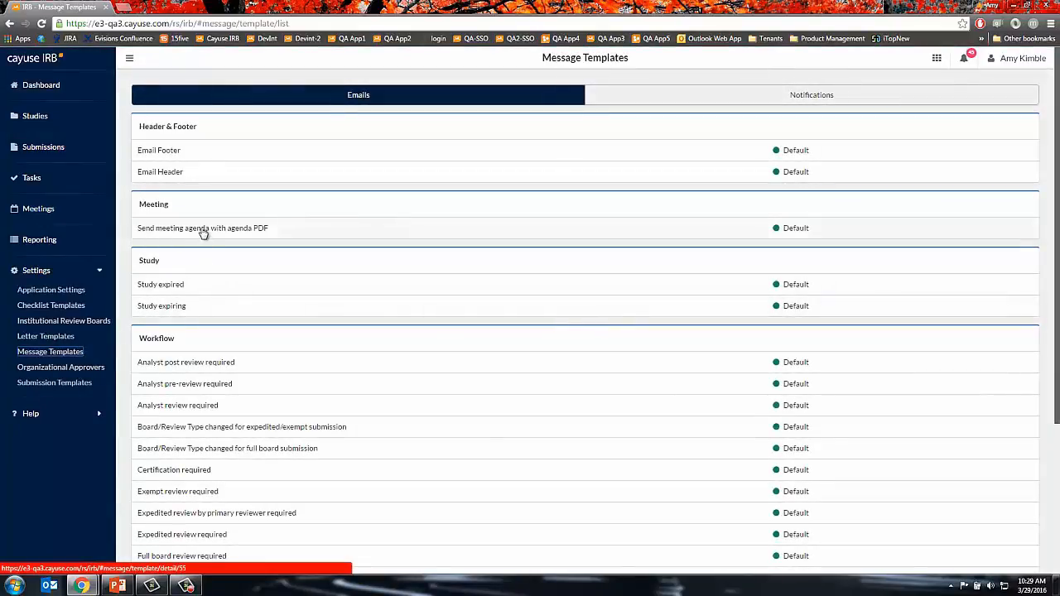
- View the 'Send meeting agenda with agenda PDF' template, then go to the Reporting page
click(203, 230)
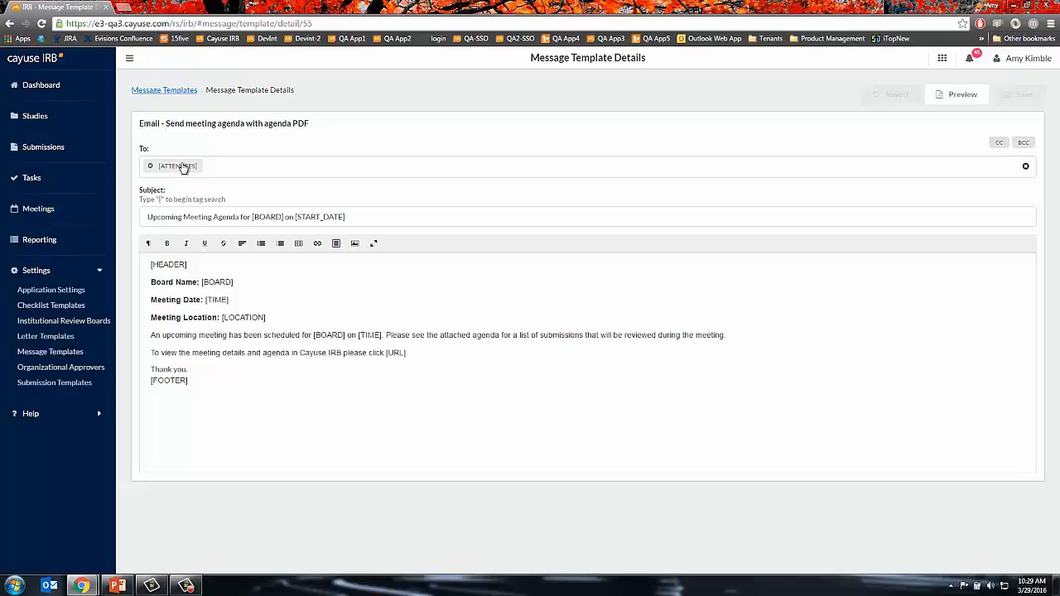
click(34, 241)
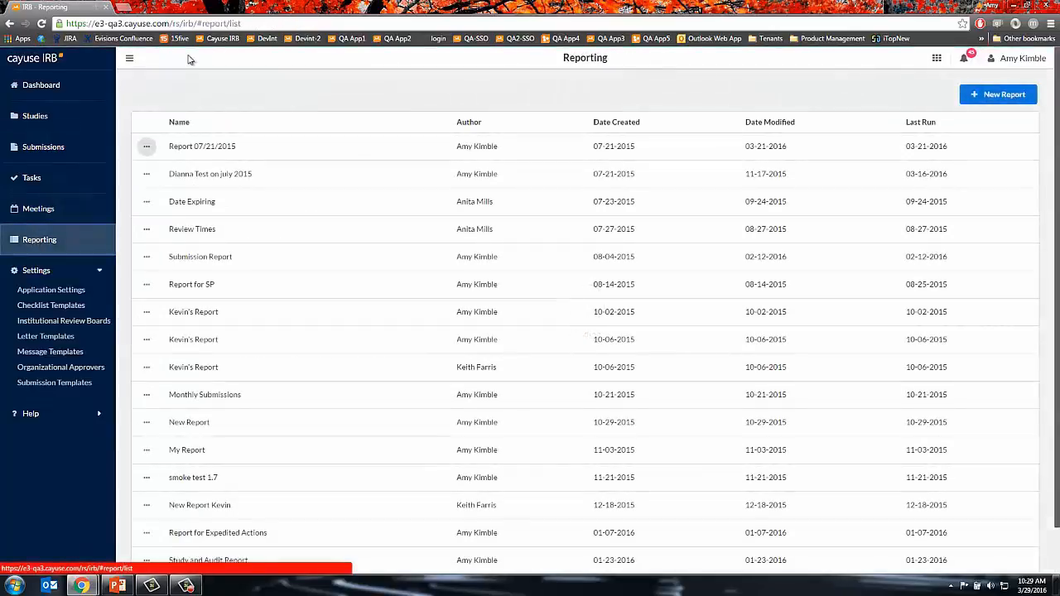
- Start a new report named 'Study Reporting Information'
click(100, 272)
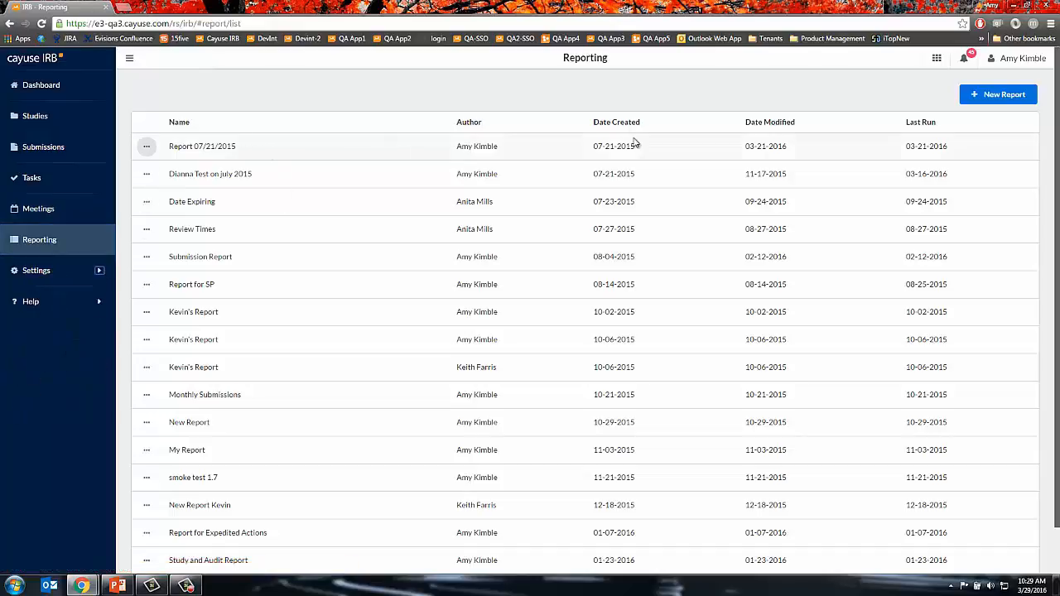
click(1012, 97)
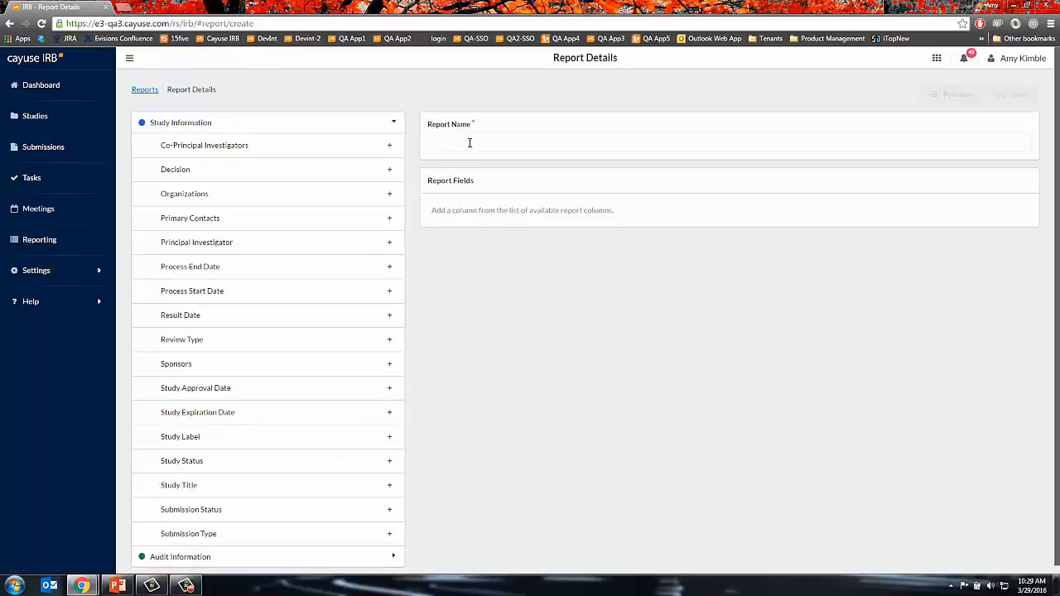
click(469, 142)
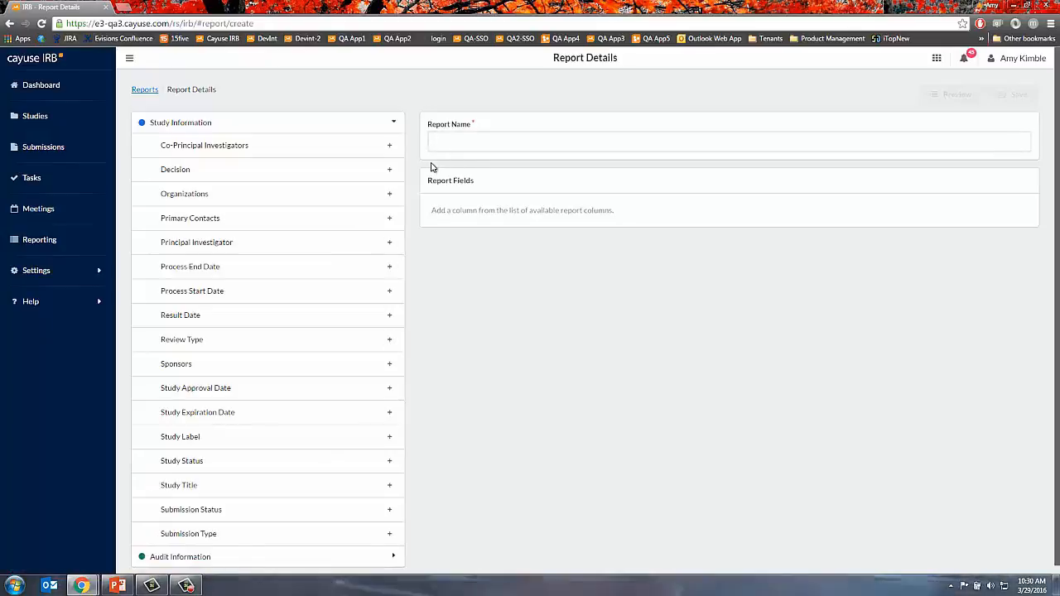
text(Study Re)
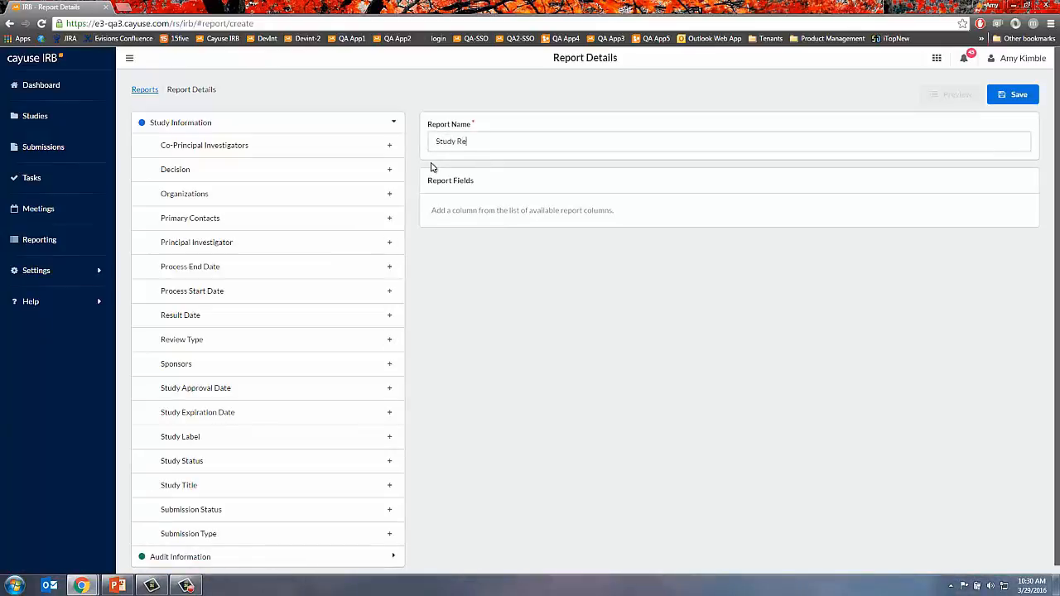
text(porting Information)
- Add Co-Principal Investigators, Study Label, Study Title, Submission Status, Submission Type and Total Time columns, then save
click(195, 130)
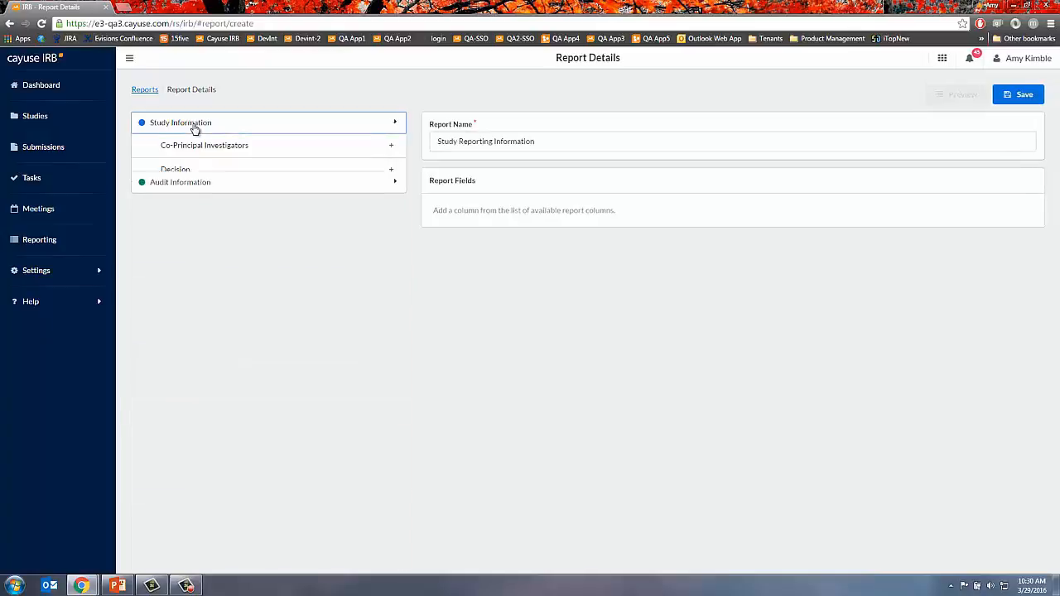
click(193, 145)
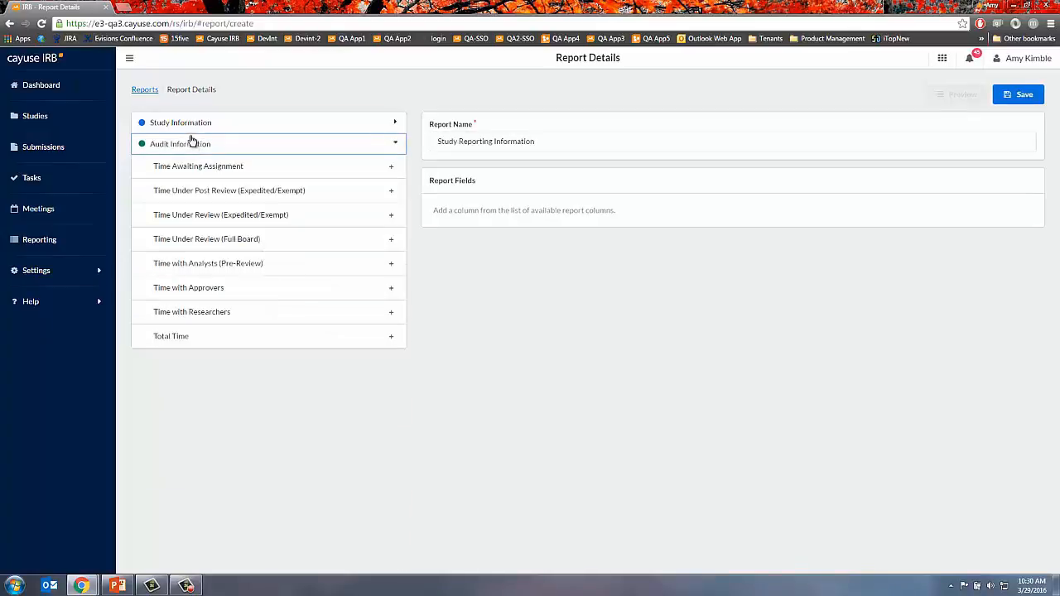
click(190, 128)
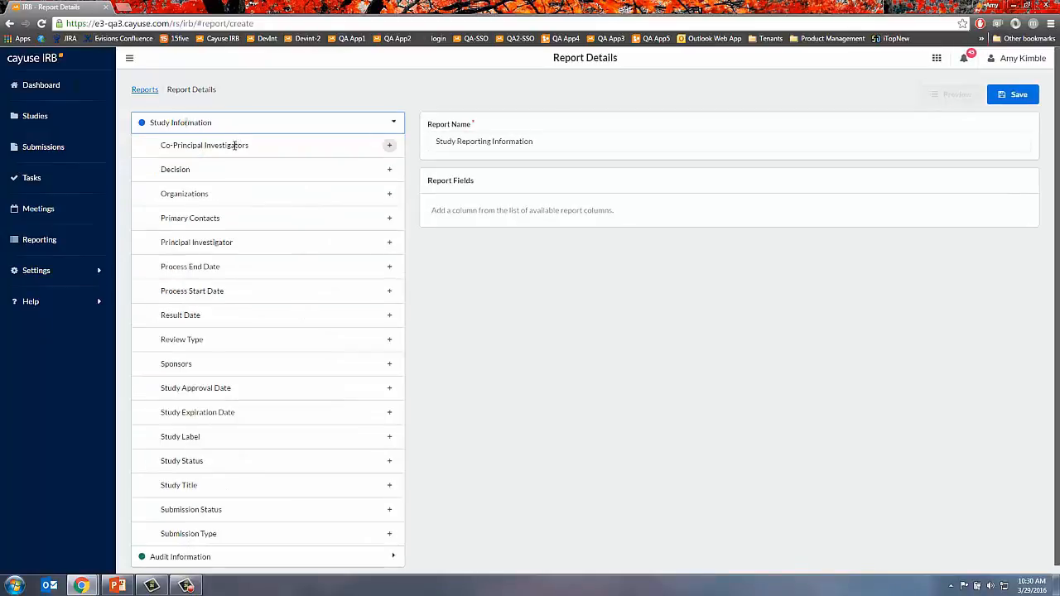
click(389, 146)
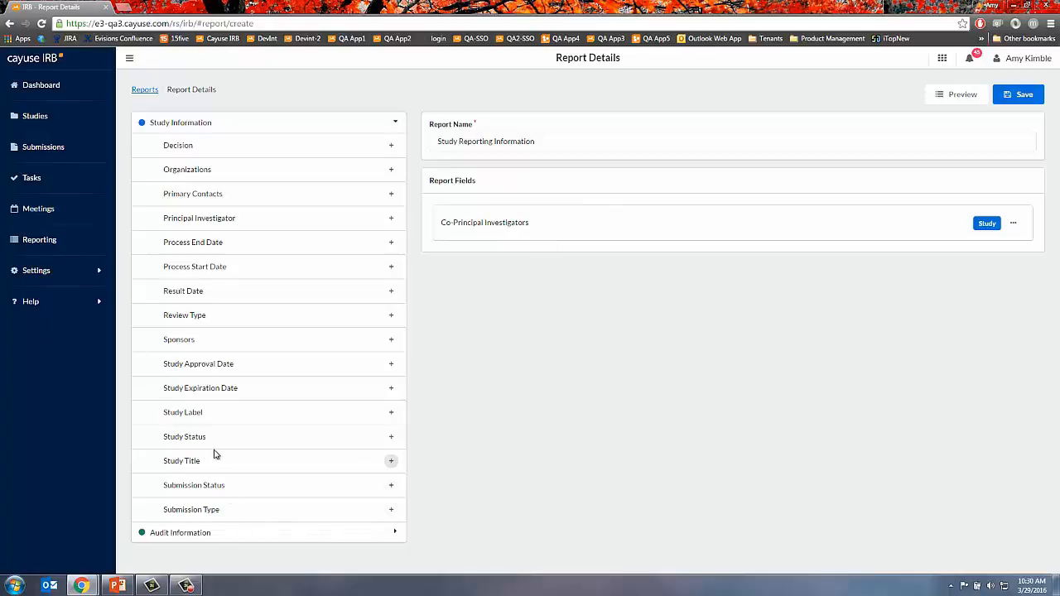
click(391, 413)
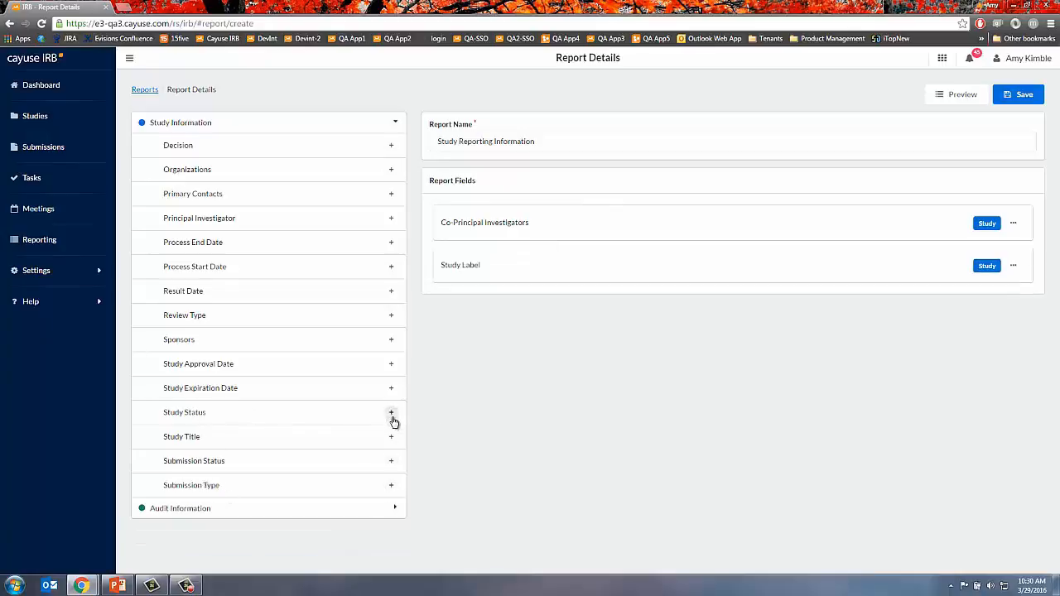
click(392, 438)
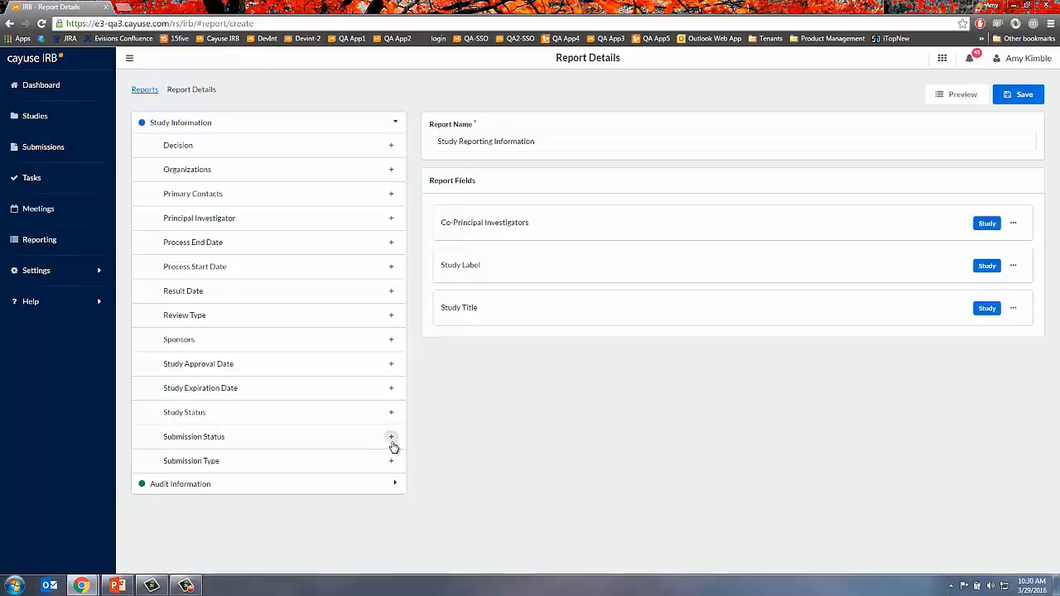
click(391, 438)
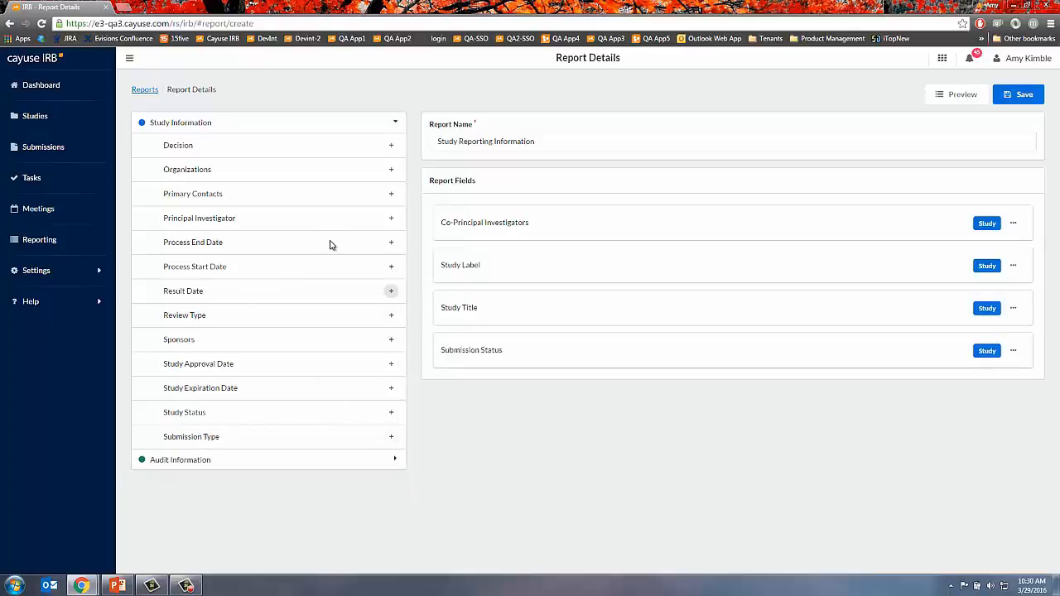
click(391, 436)
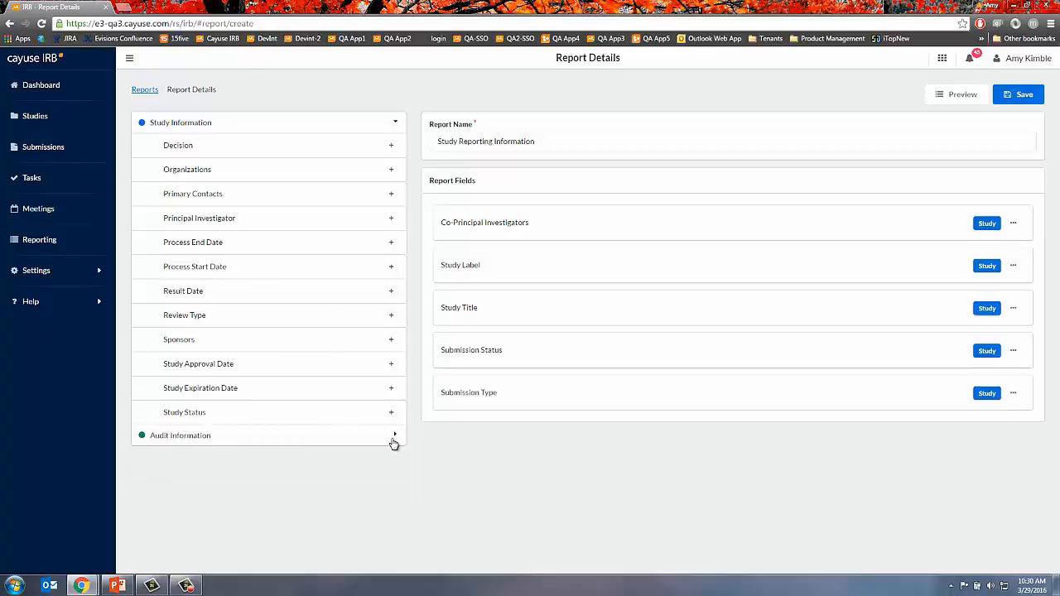
click(301, 437)
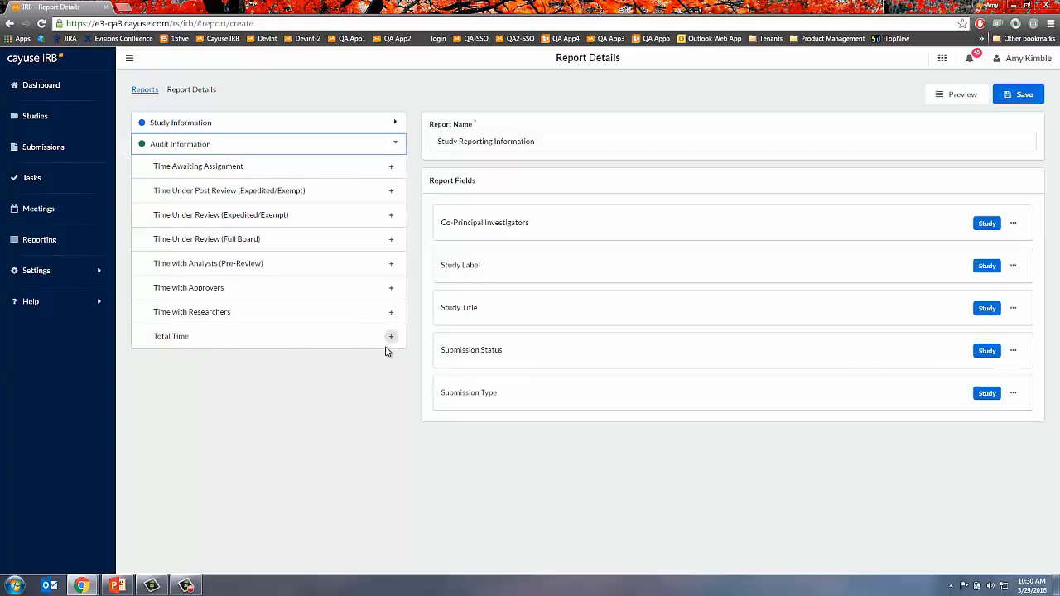
click(391, 336)
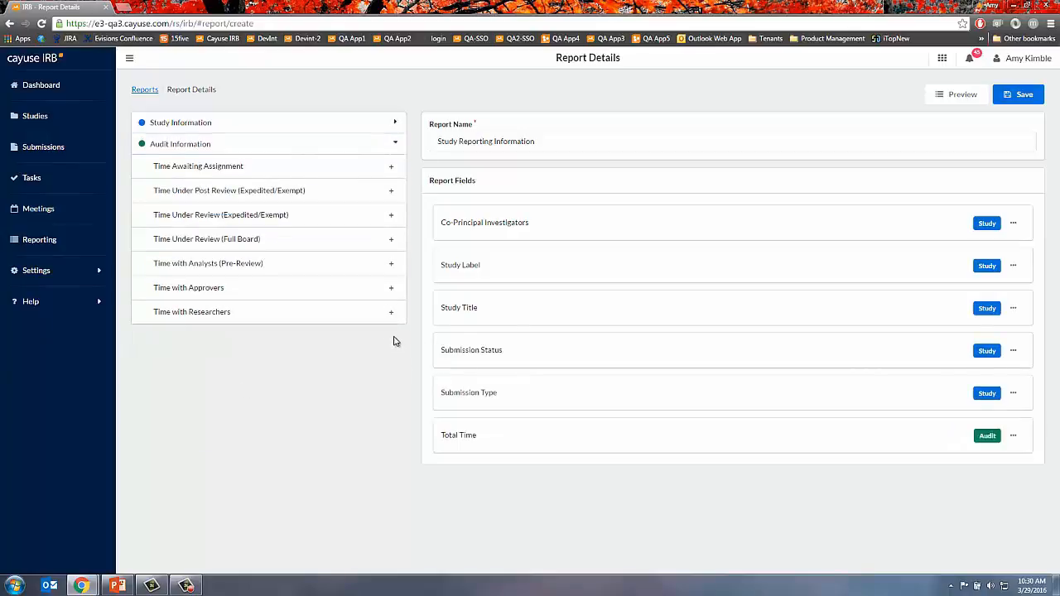
click(1024, 91)
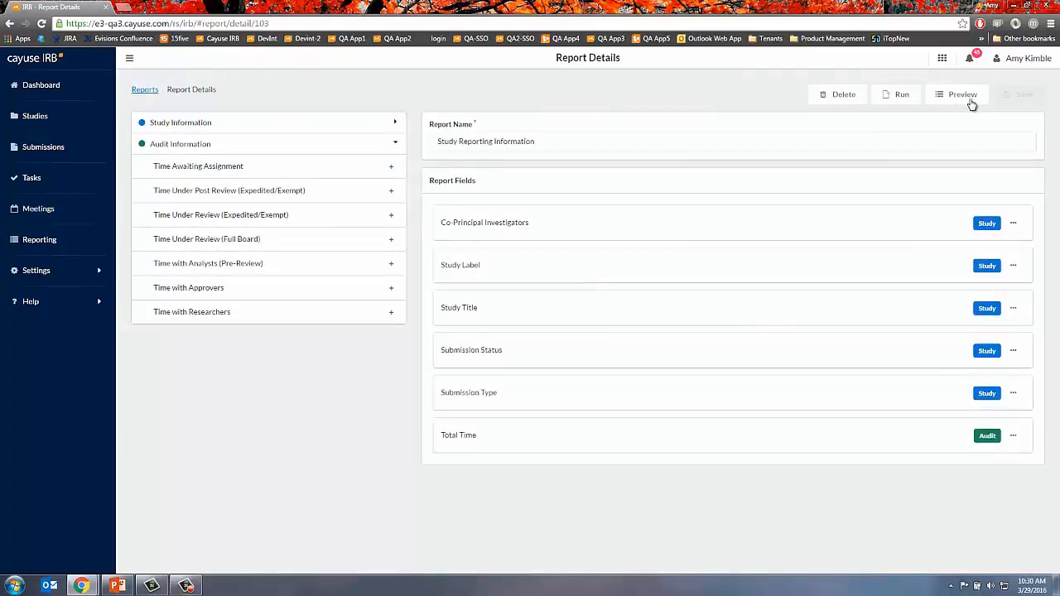
- Preview the report's sample results, then run it to download ReportResult.csv
click(964, 98)
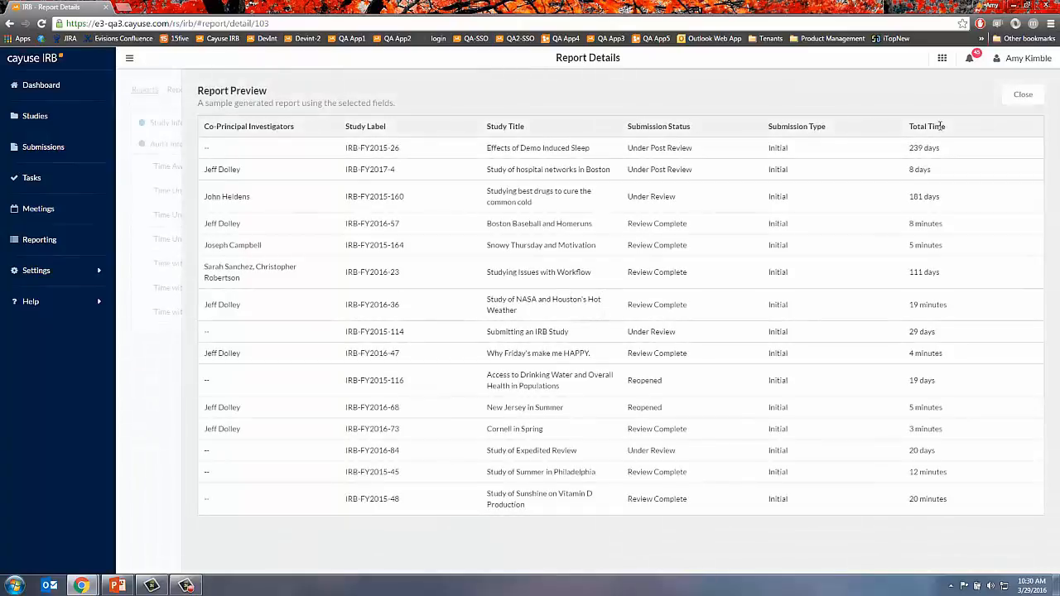
click(1024, 96)
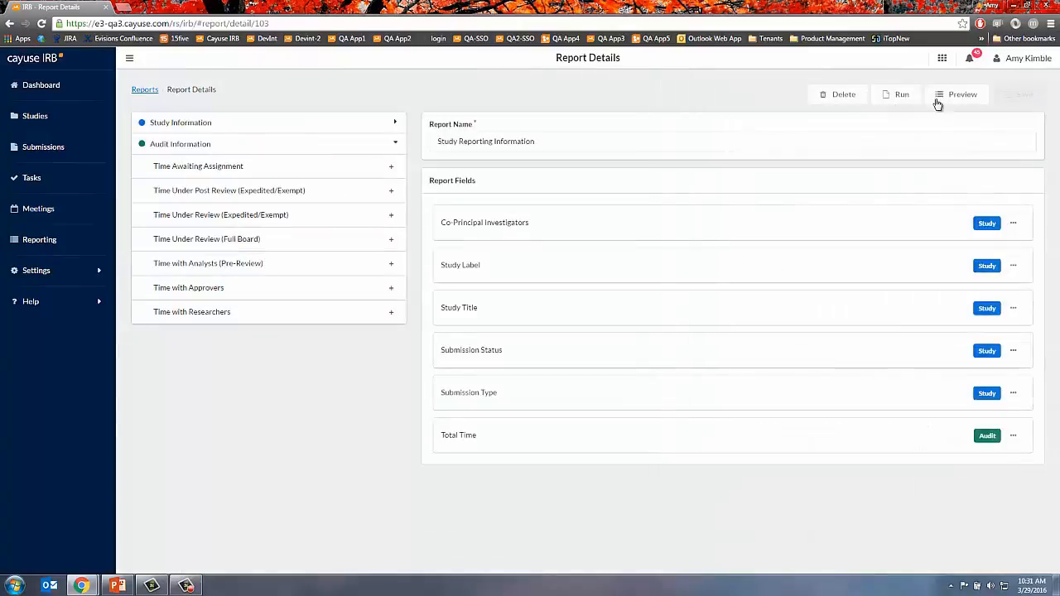
click(892, 100)
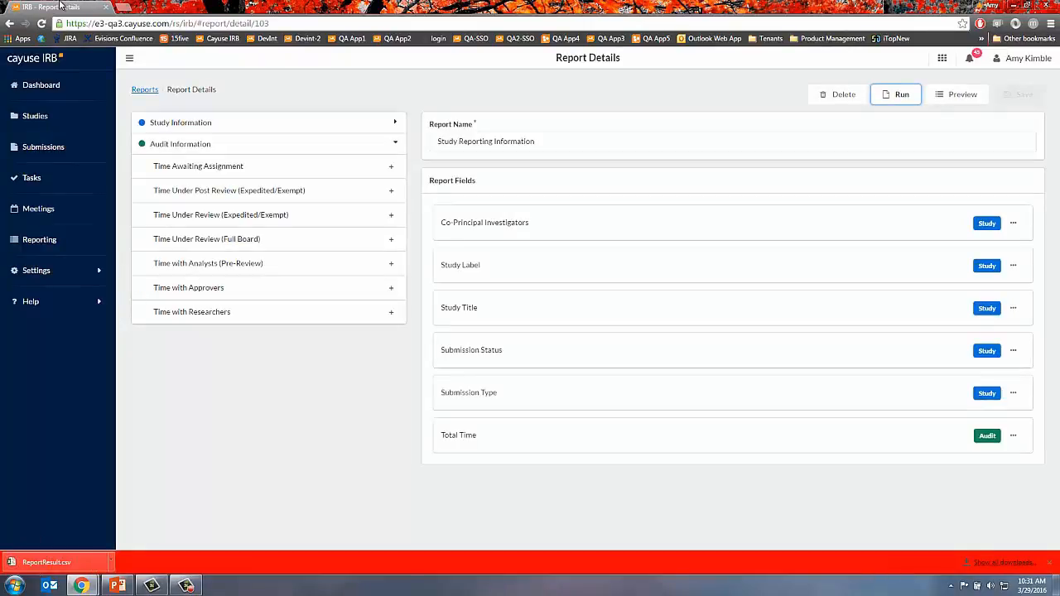
- Open IRB-FY2016-32 from the dashboard's My Tasks and start its Assign Review Type/Board task
click(29, 82)
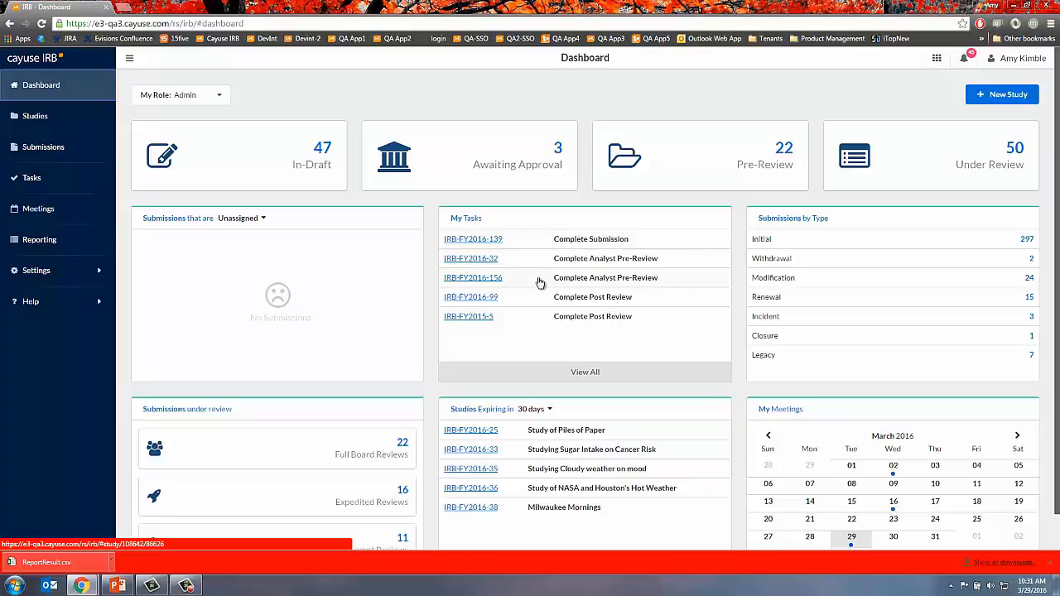
click(484, 260)
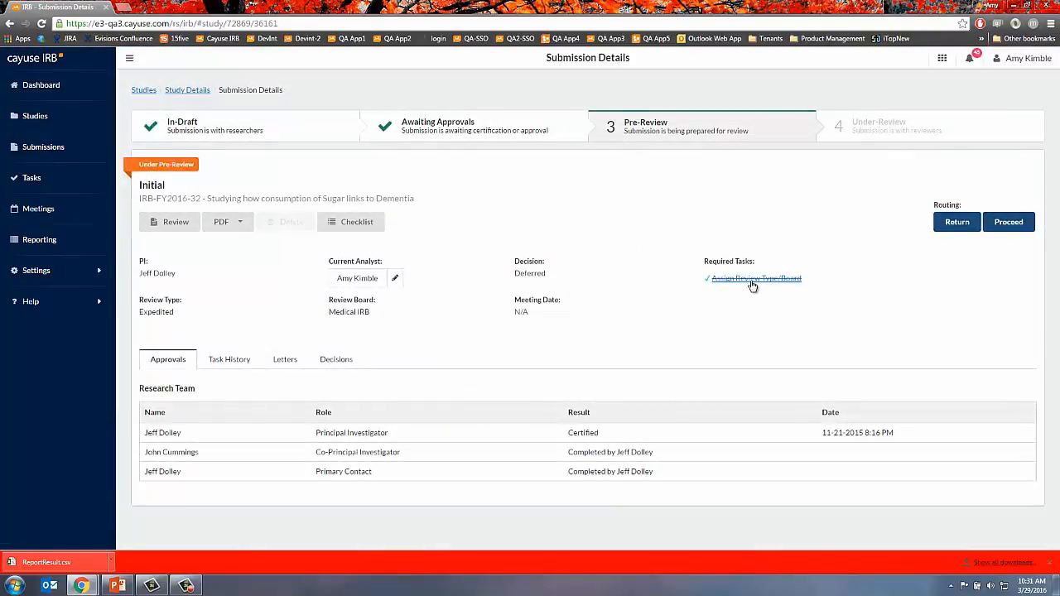
click(751, 282)
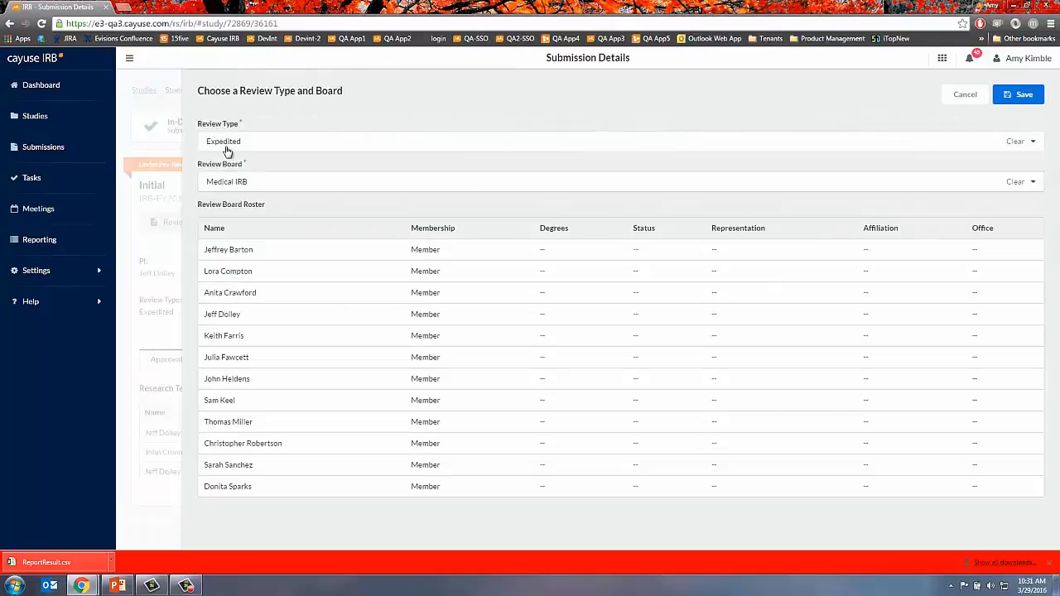
- Save Full Board review type with Medical IRB as board, then proceed to reviewer assignment
click(245, 148)
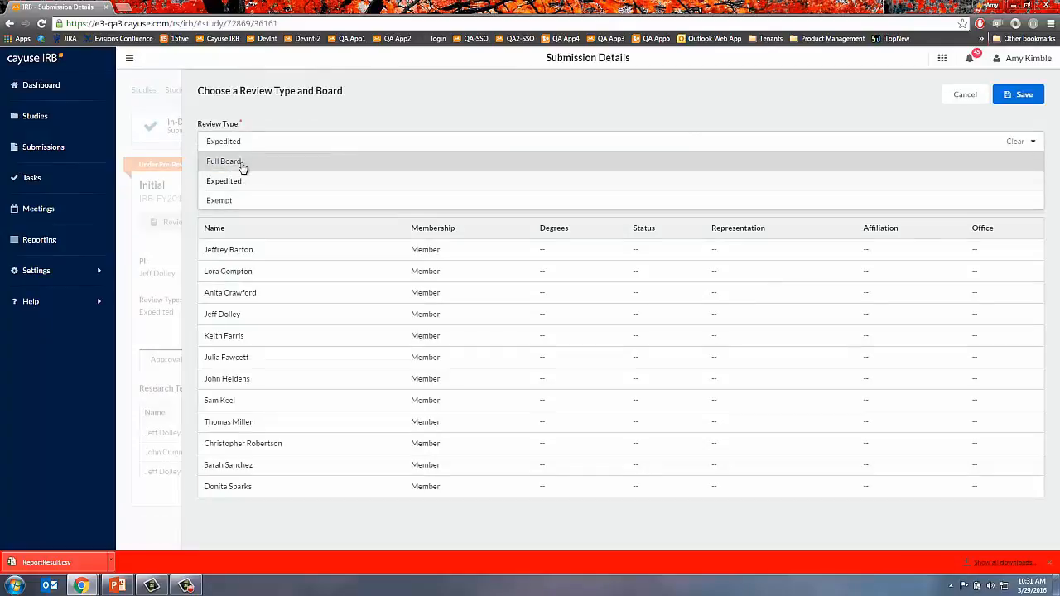
click(225, 161)
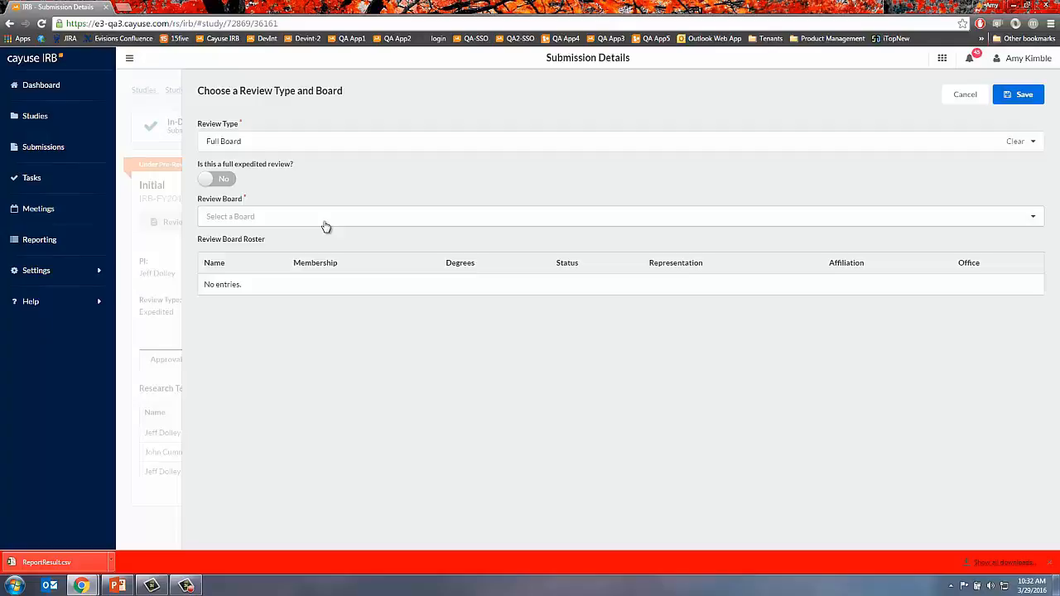
click(324, 221)
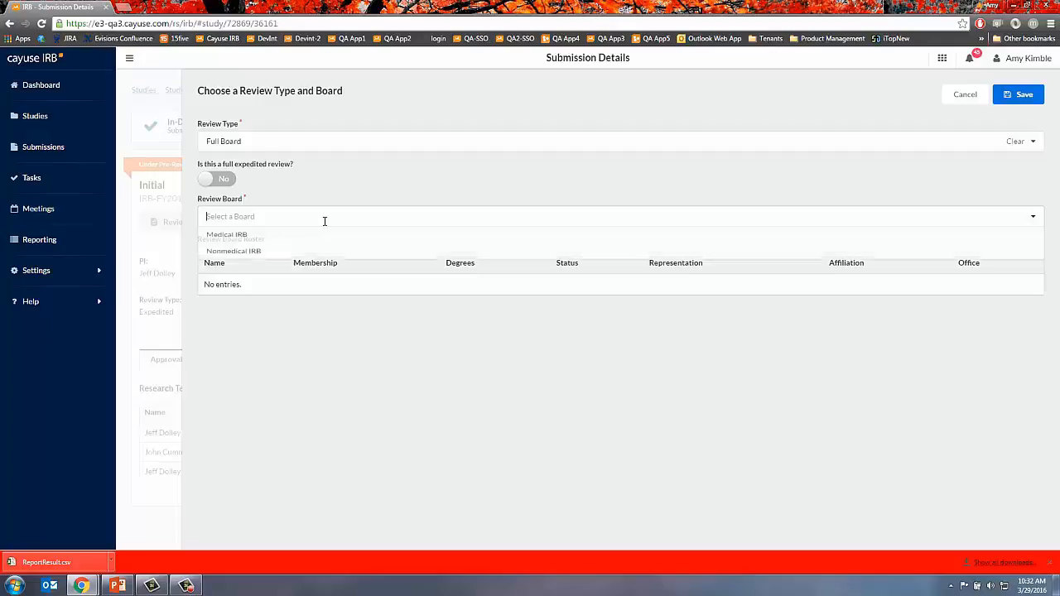
click(265, 240)
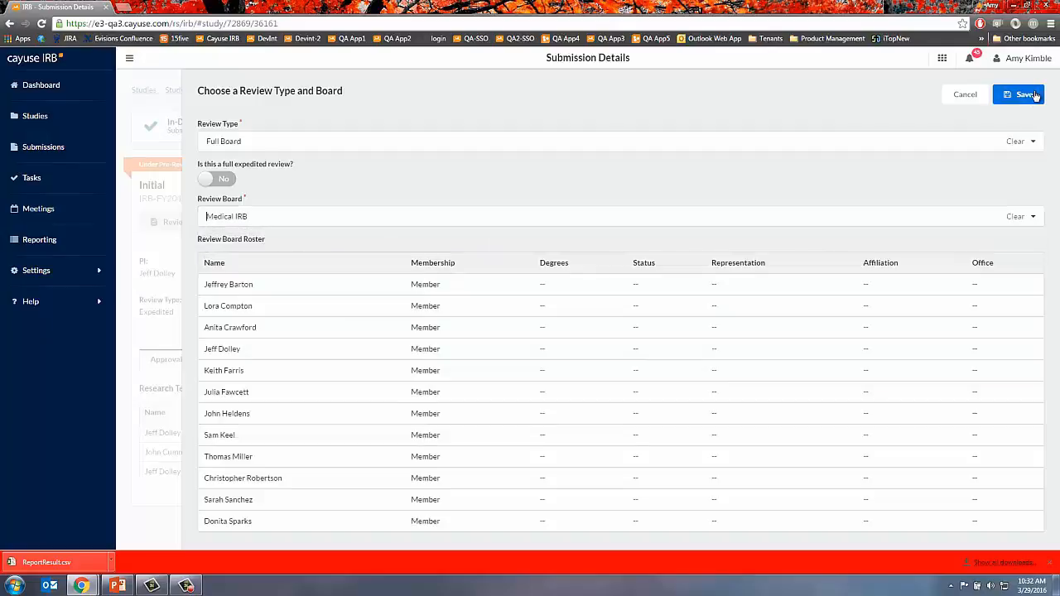
click(1036, 94)
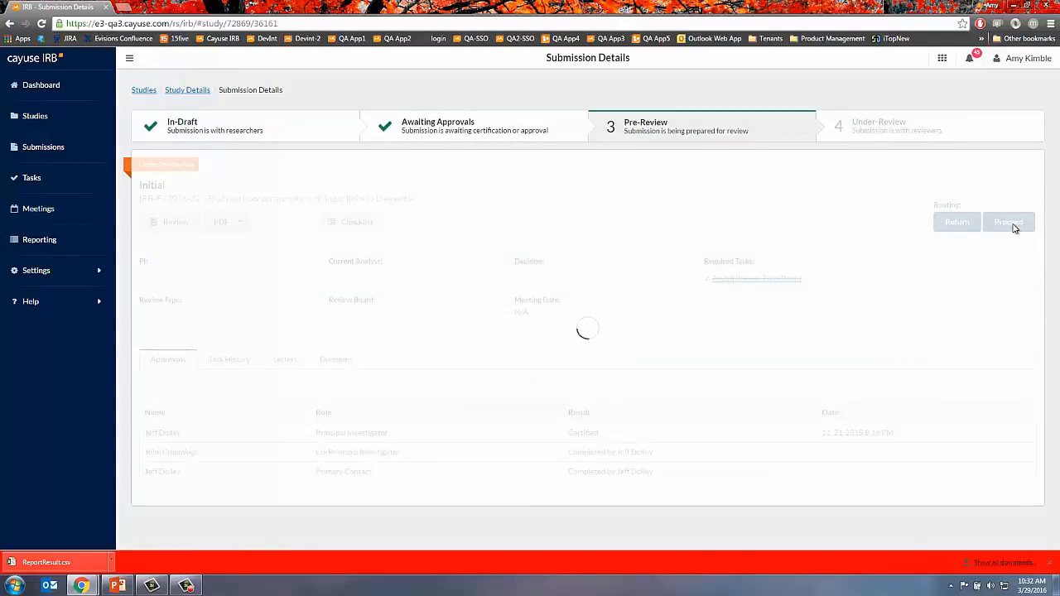
click(1013, 224)
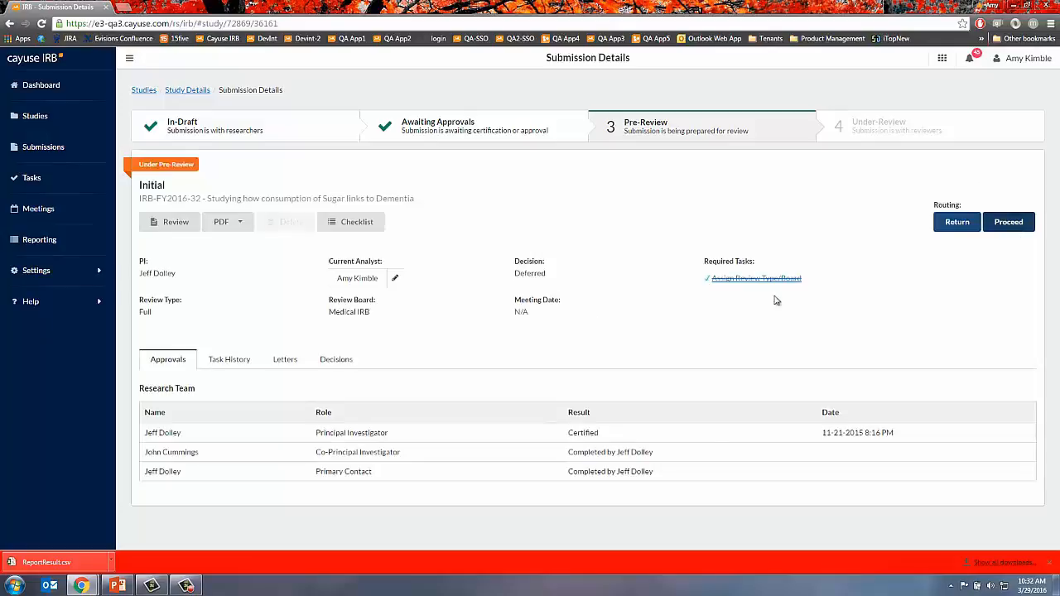
click(724, 359)
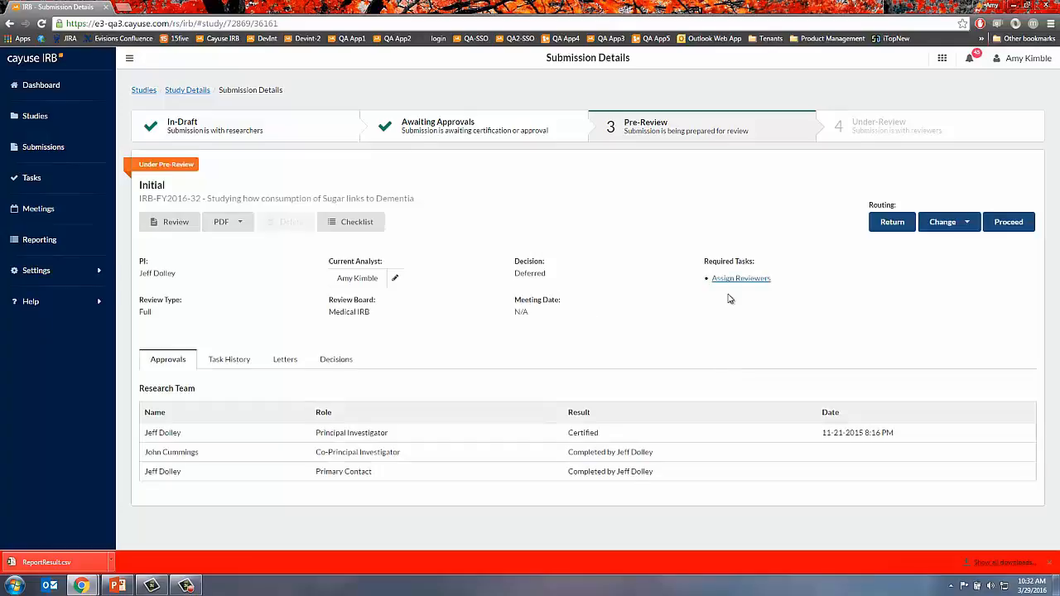
click(736, 279)
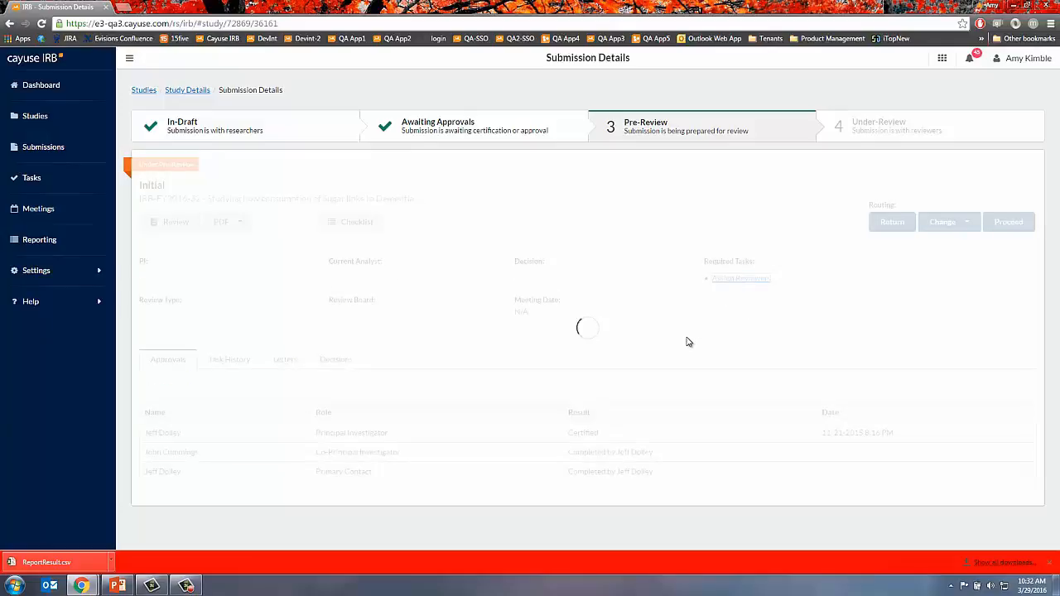
- Assign primary and secondary board reviewers, save, and confirm moving IRB-FY2016-32 to Under-Review
click(259, 141)
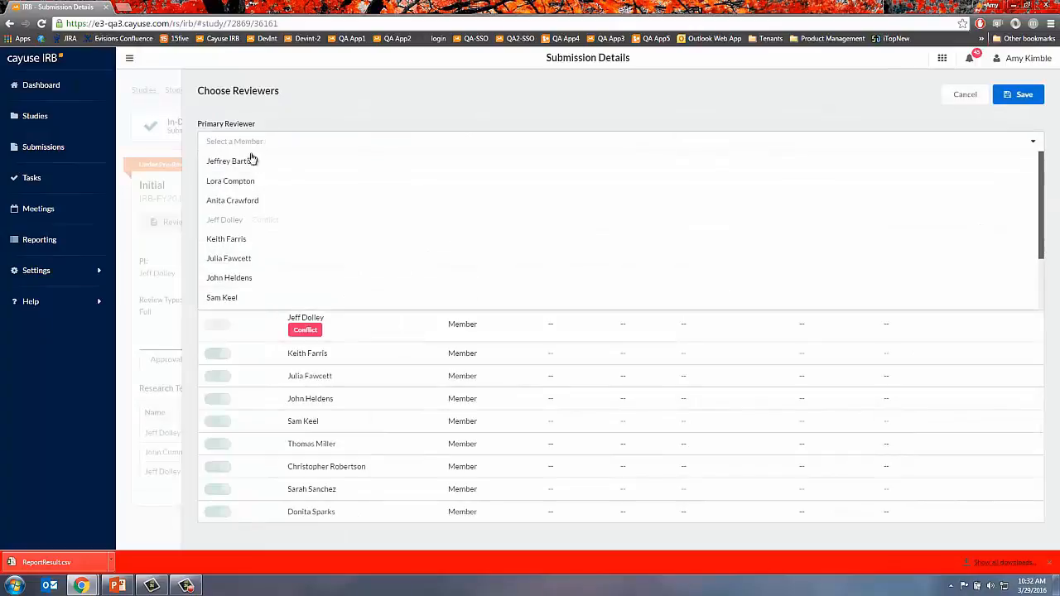
click(251, 163)
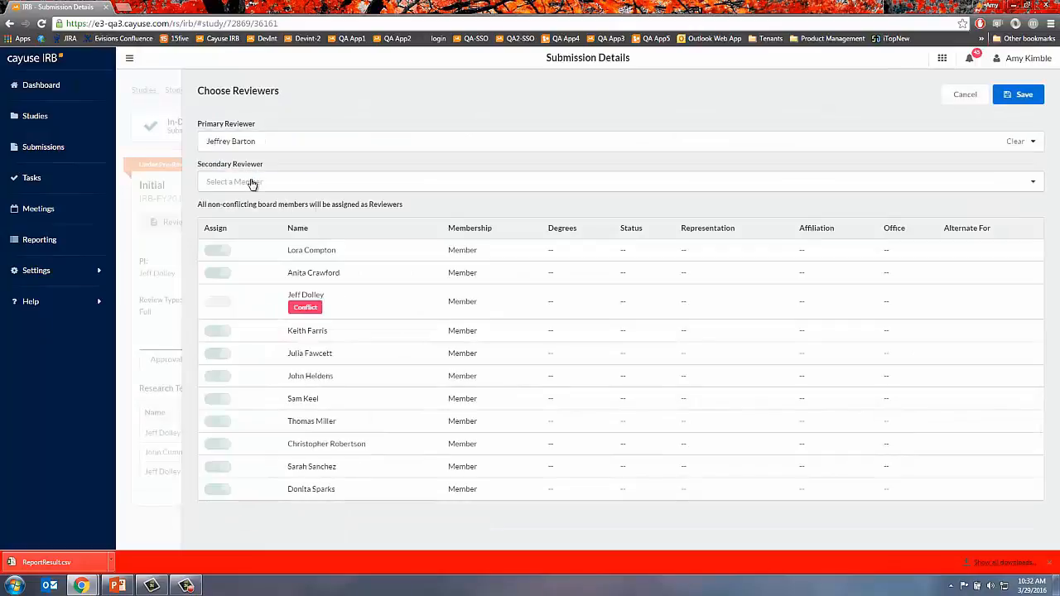
click(252, 182)
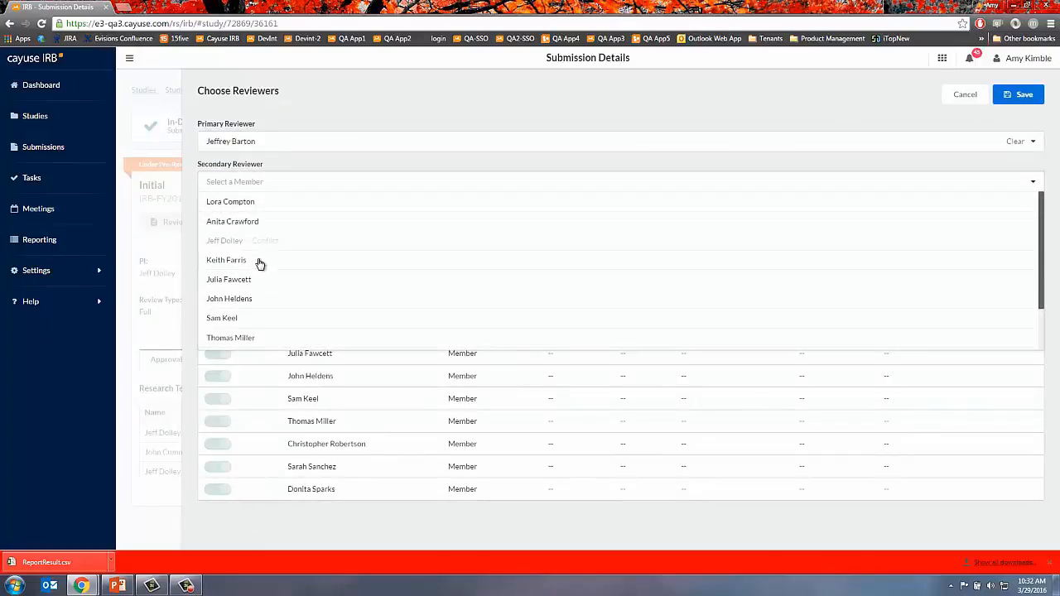
scroll(259, 264, down, 1)
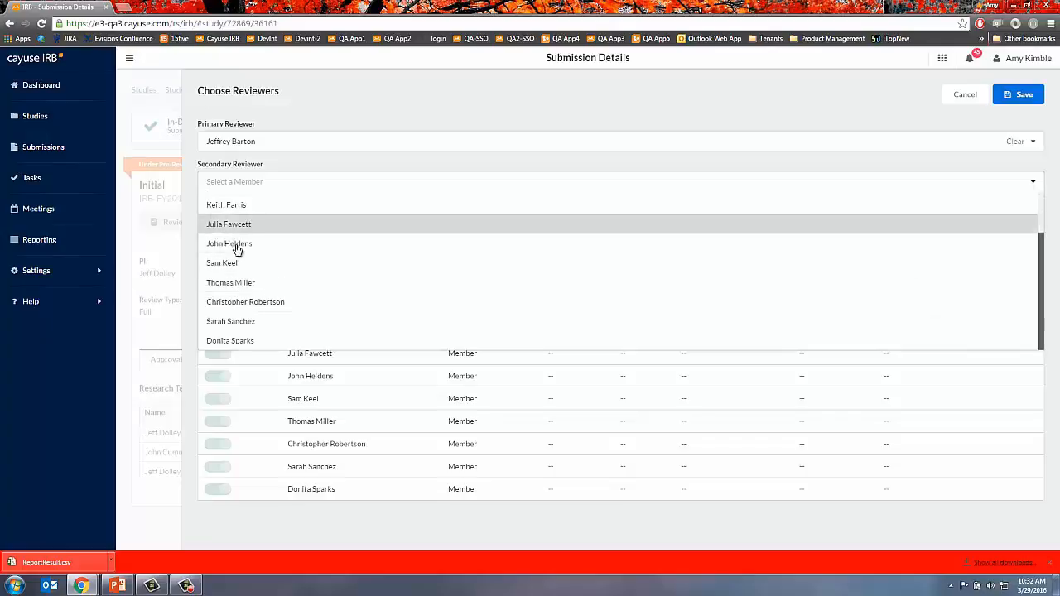
click(289, 247)
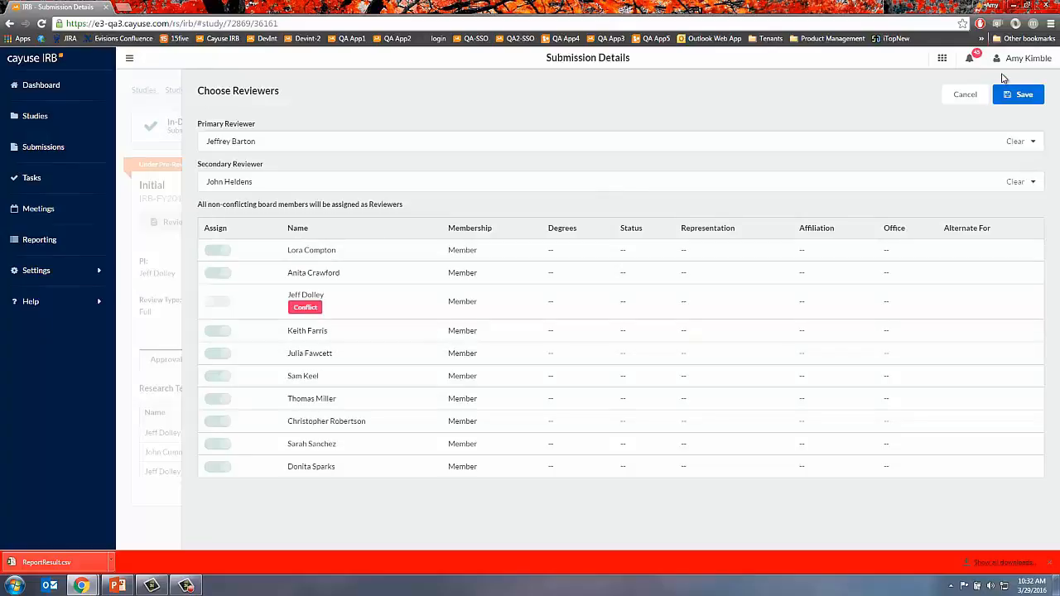
click(1019, 97)
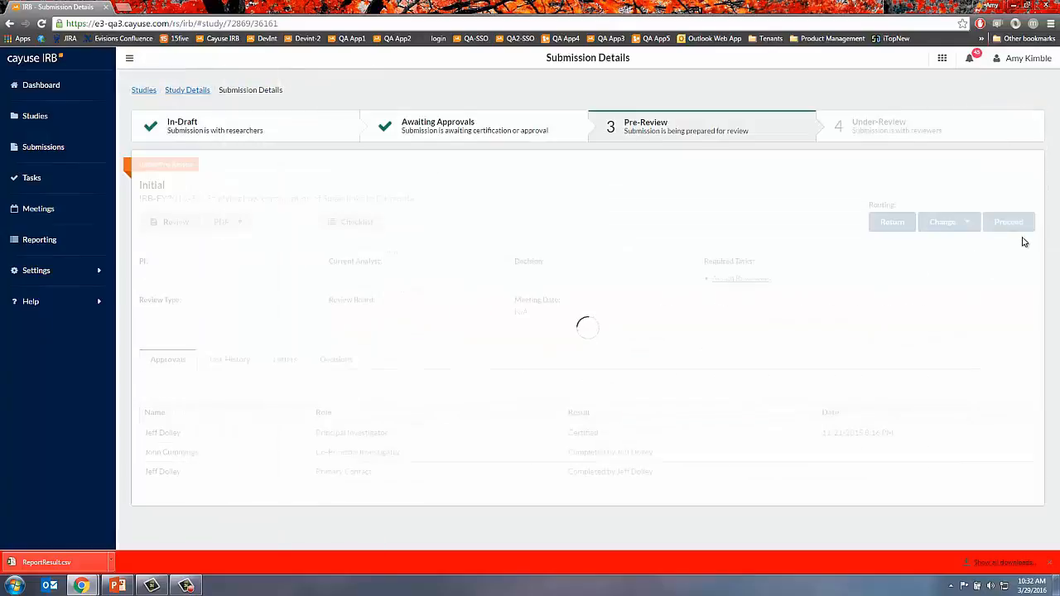
click(1017, 231)
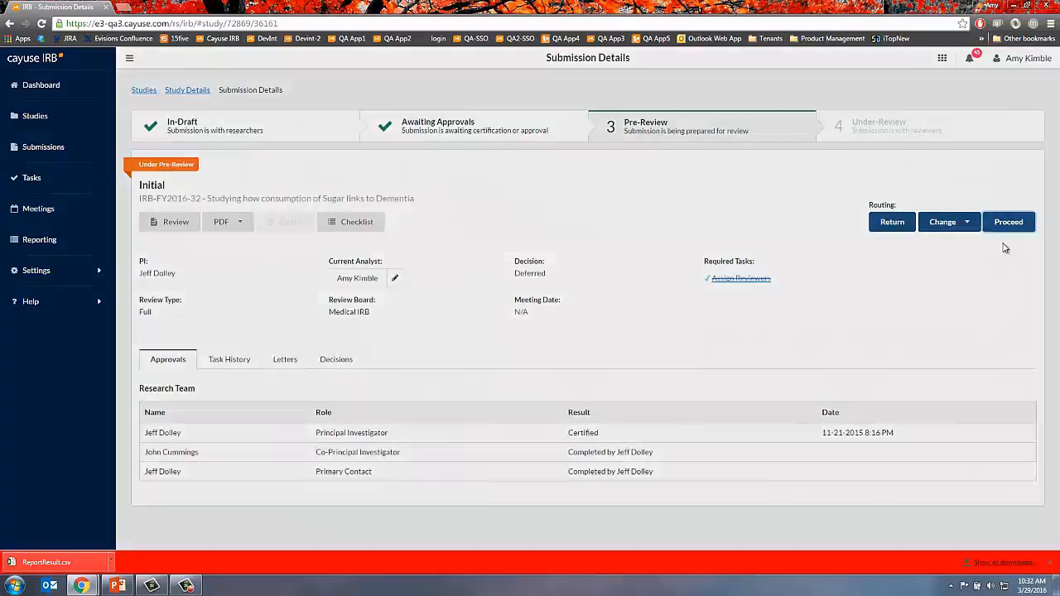
click(707, 361)
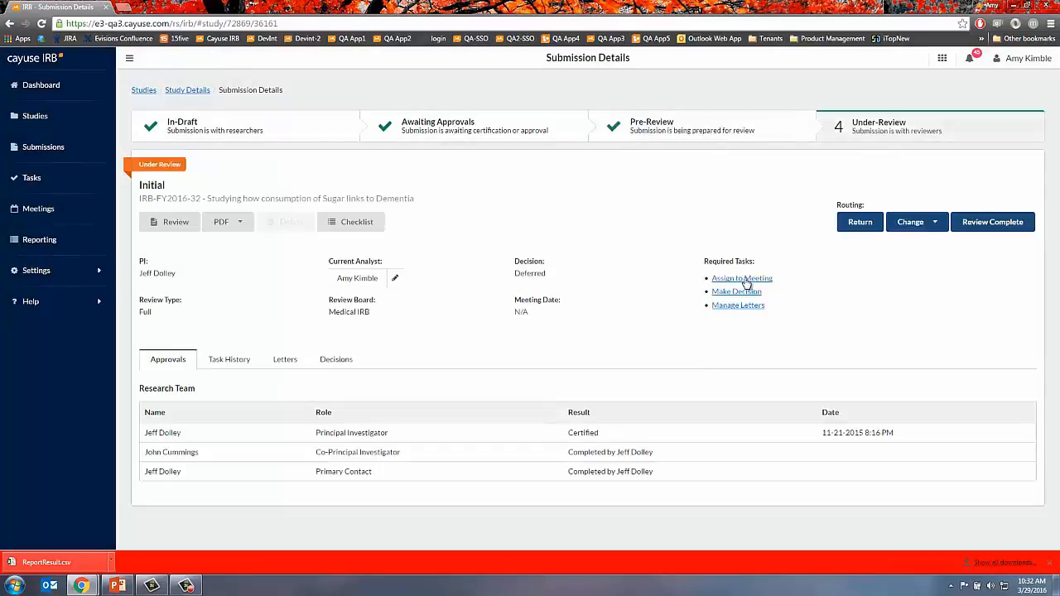
- Assign IRB-FY2016-32 to the March 29, 2016 10:15 AM Medical IRB meeting
click(744, 279)
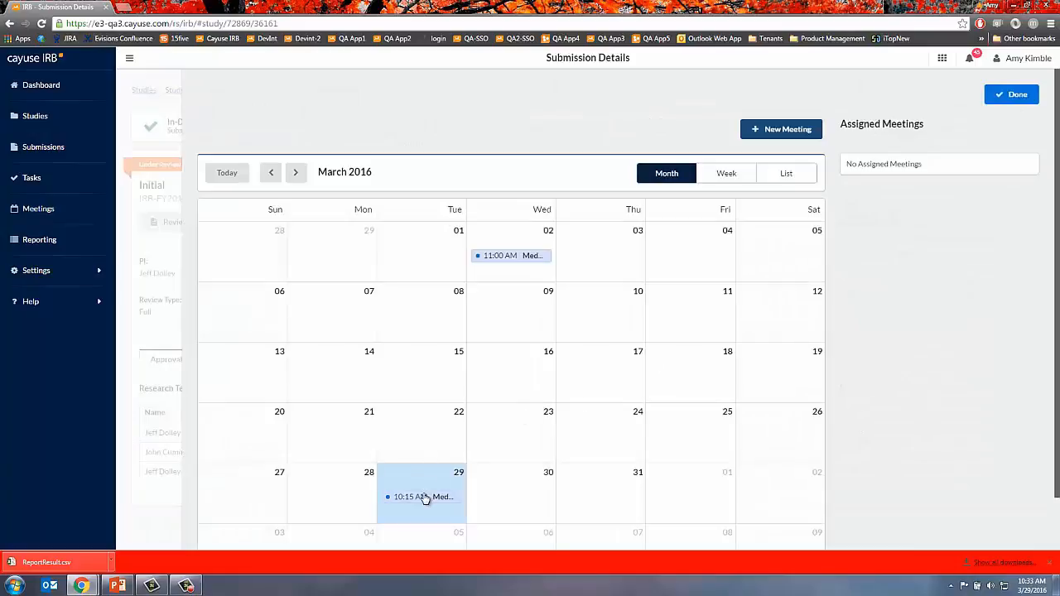
click(424, 498)
click(429, 468)
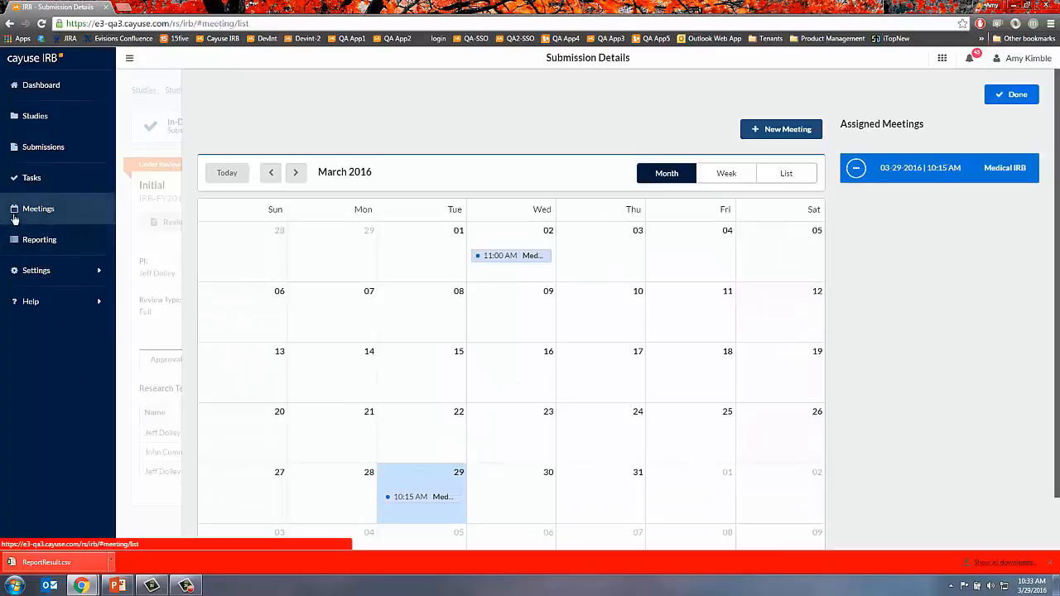
- Open the Meeting Details page for the March 29 Medical IRB meeting from the Meetings calendar
click(13, 217)
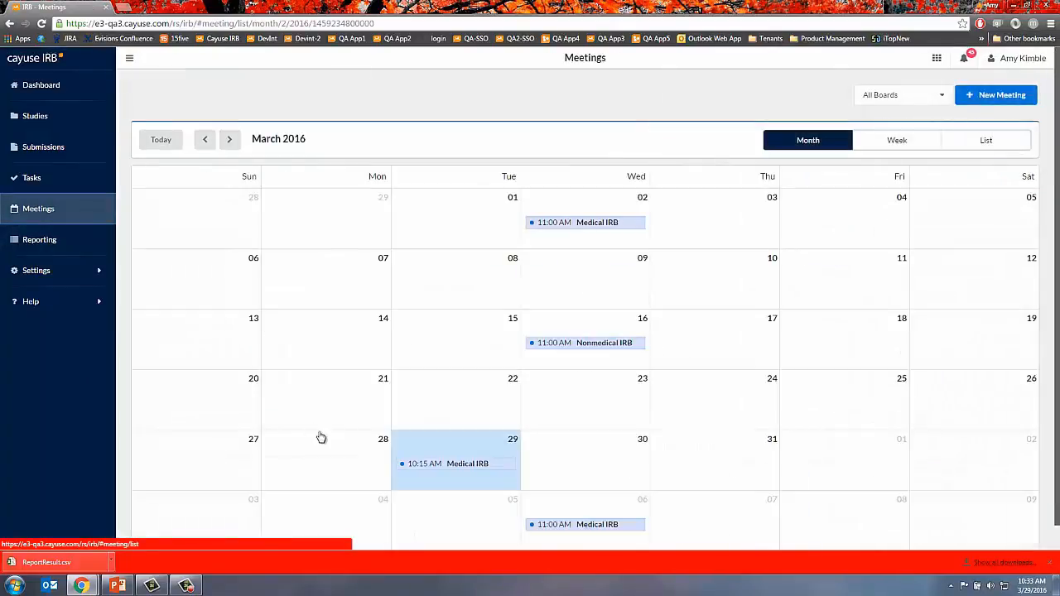
click(473, 468)
click(455, 438)
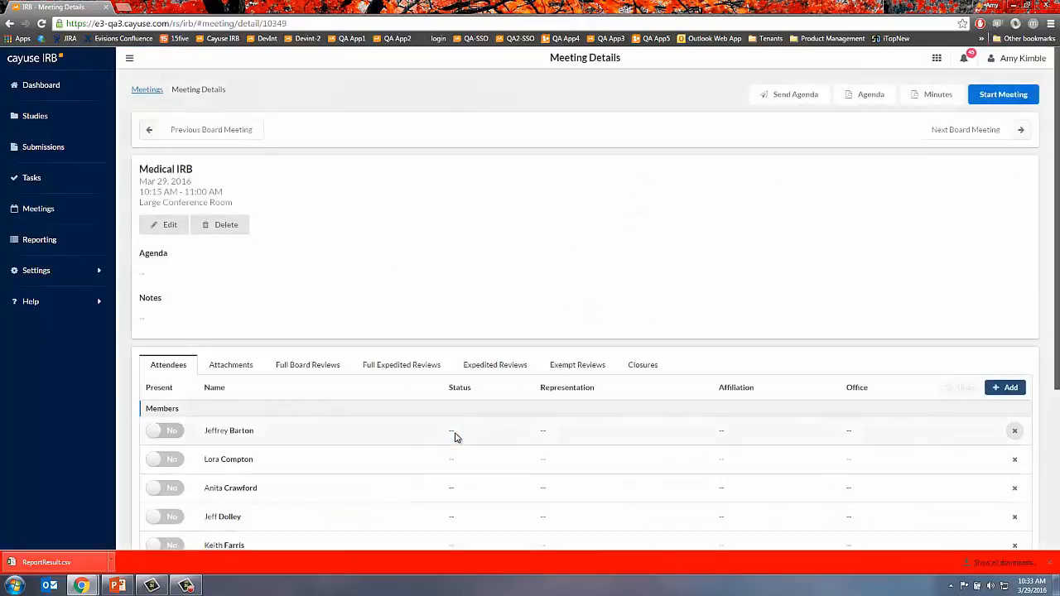
- Mark seven attendees as present, then show the meeting's Attachments list
scroll(191, 348, down, 1)
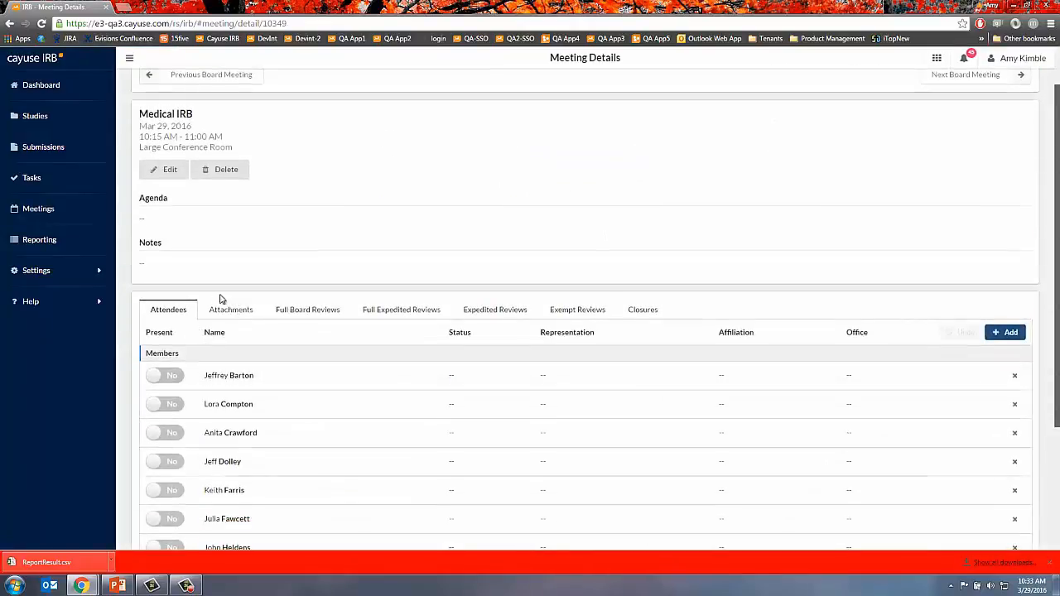
click(149, 376)
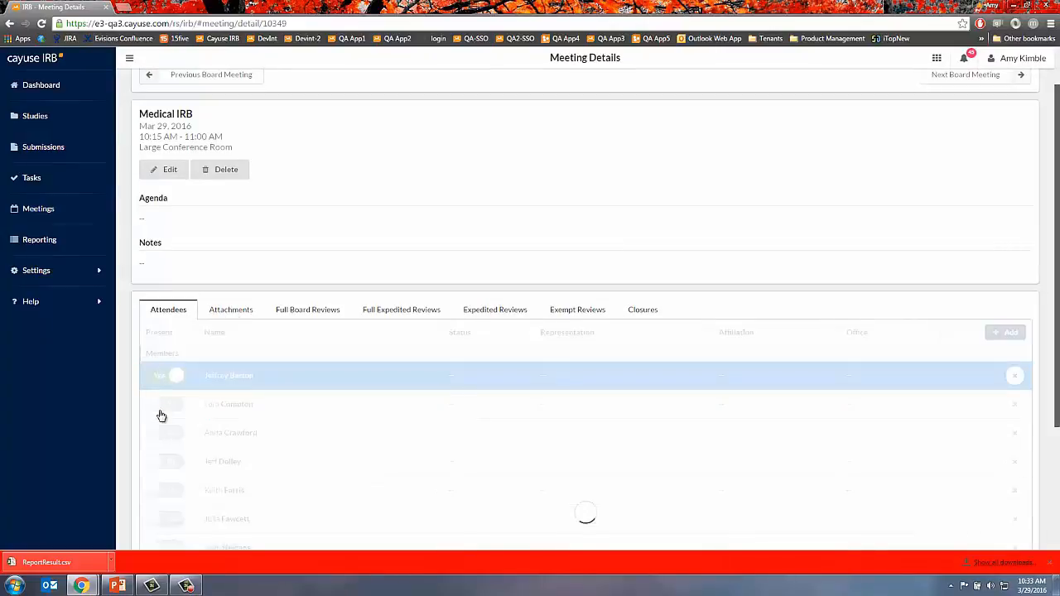
click(160, 406)
click(158, 434)
scroll(164, 439, down, 2)
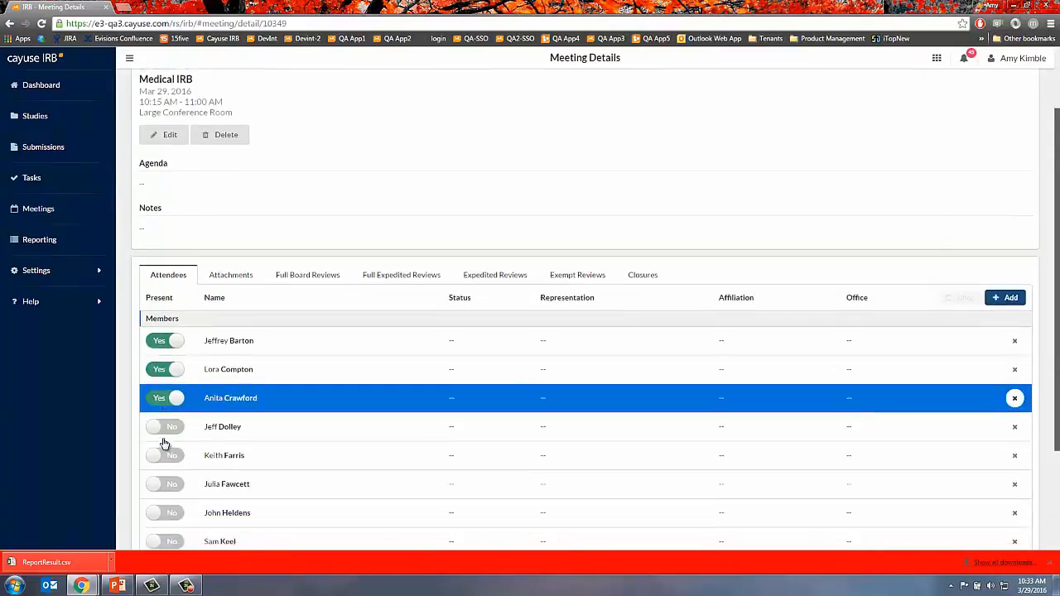
click(154, 438)
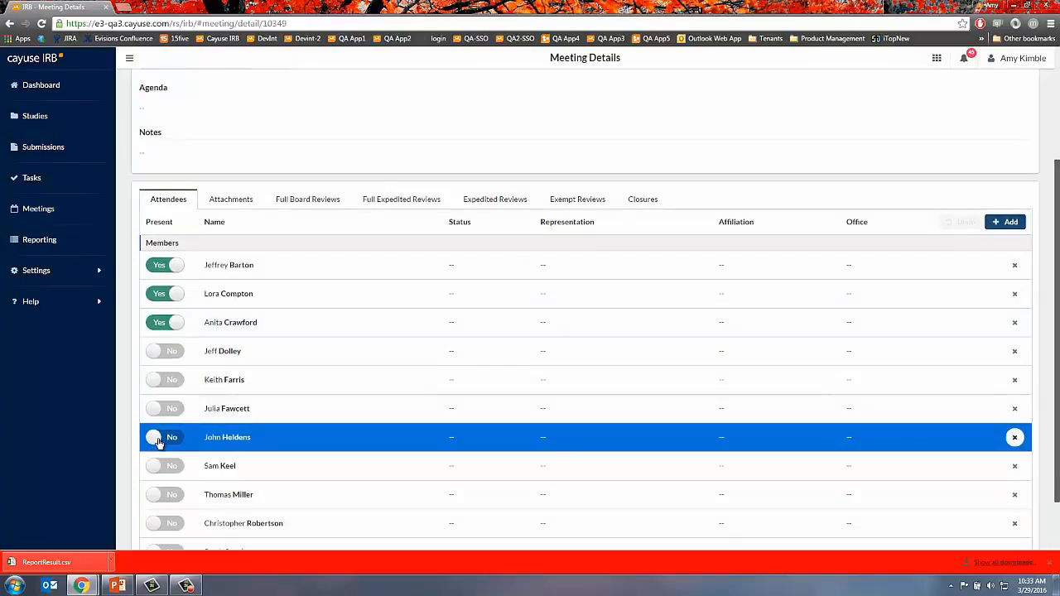
click(153, 465)
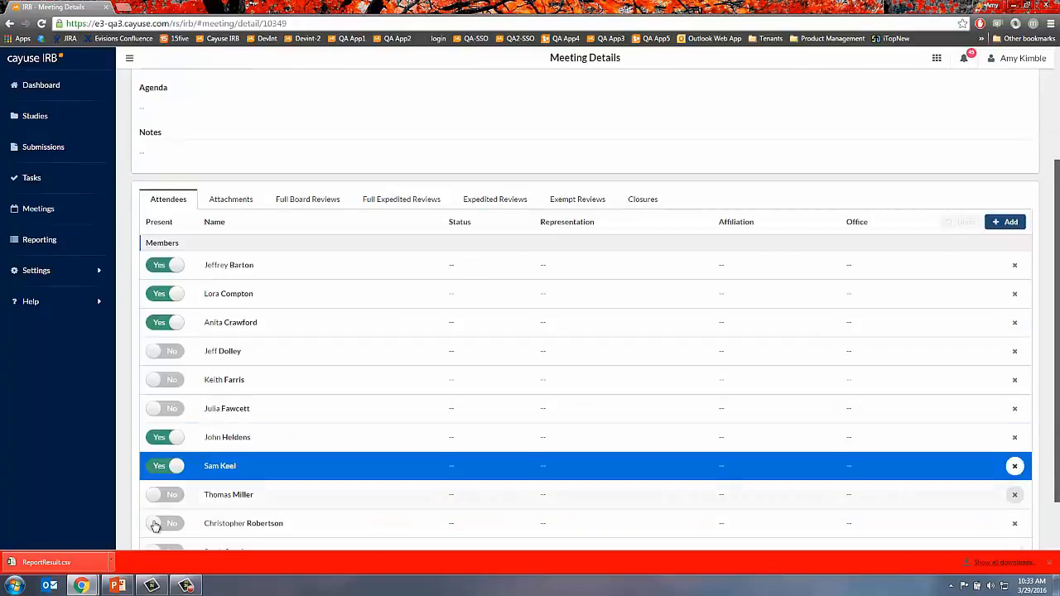
click(157, 523)
scroll(274, 492, down, 2)
click(169, 488)
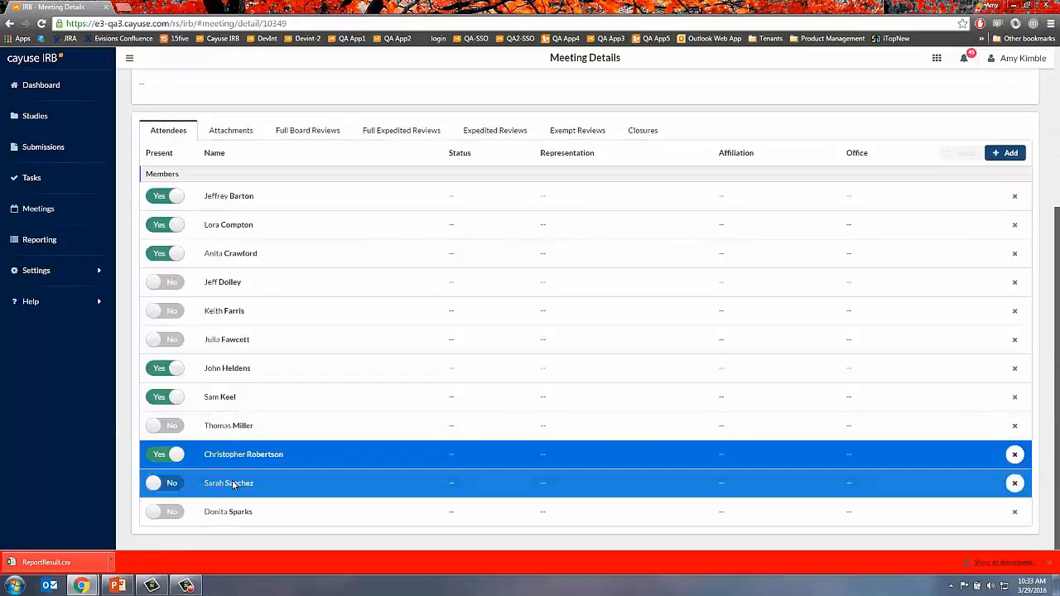
scroll(364, 407, up, 3)
click(236, 367)
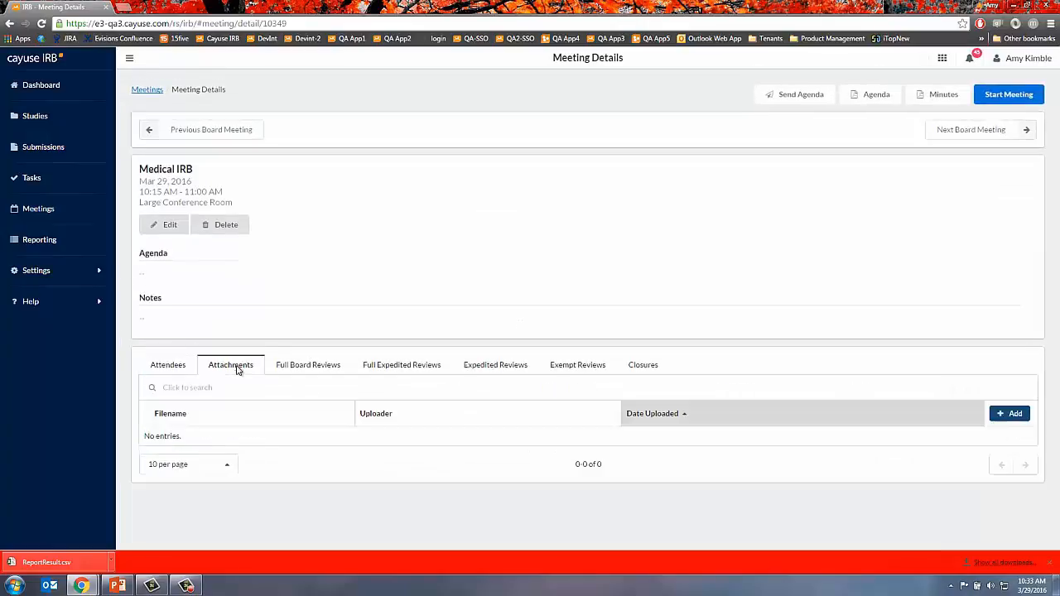
- Attach Cayuse_IRB_1_9_Release_Guide (003).pdf to the meeting and bring up the Send Agenda e-mail
click(1012, 415)
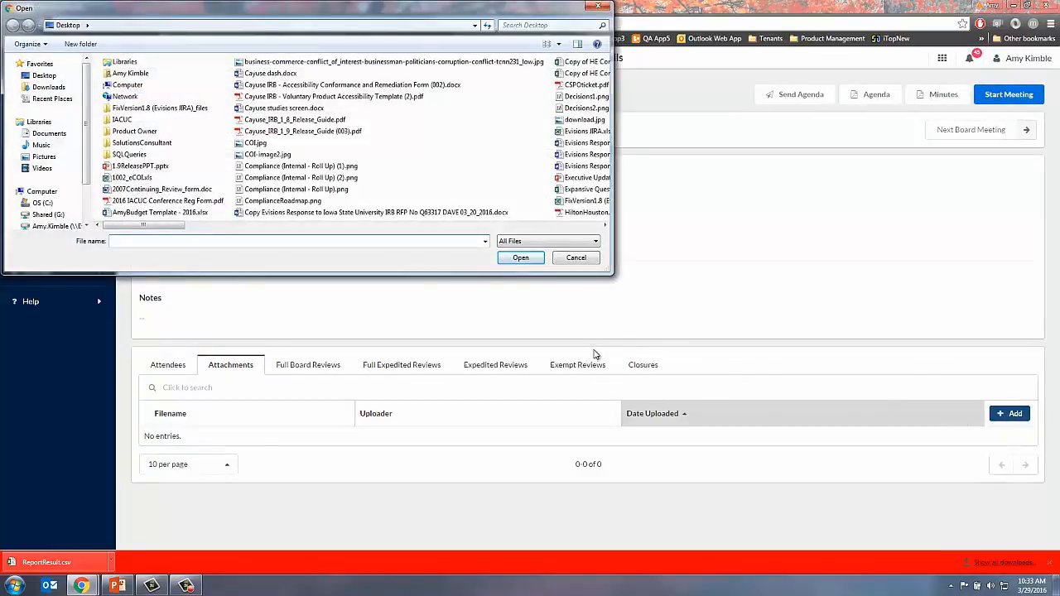
double_click(308, 131)
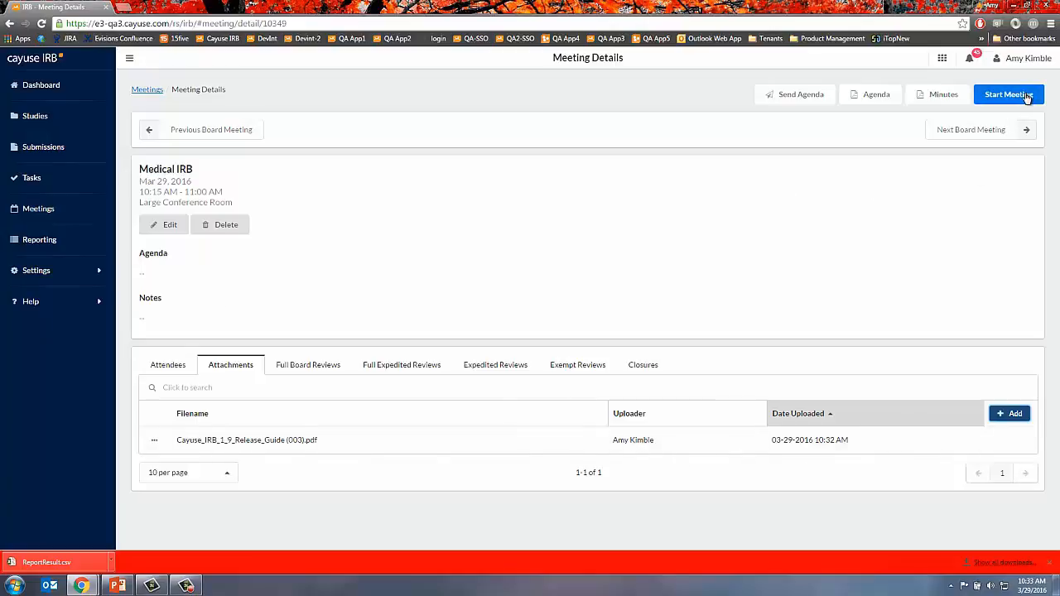
click(812, 103)
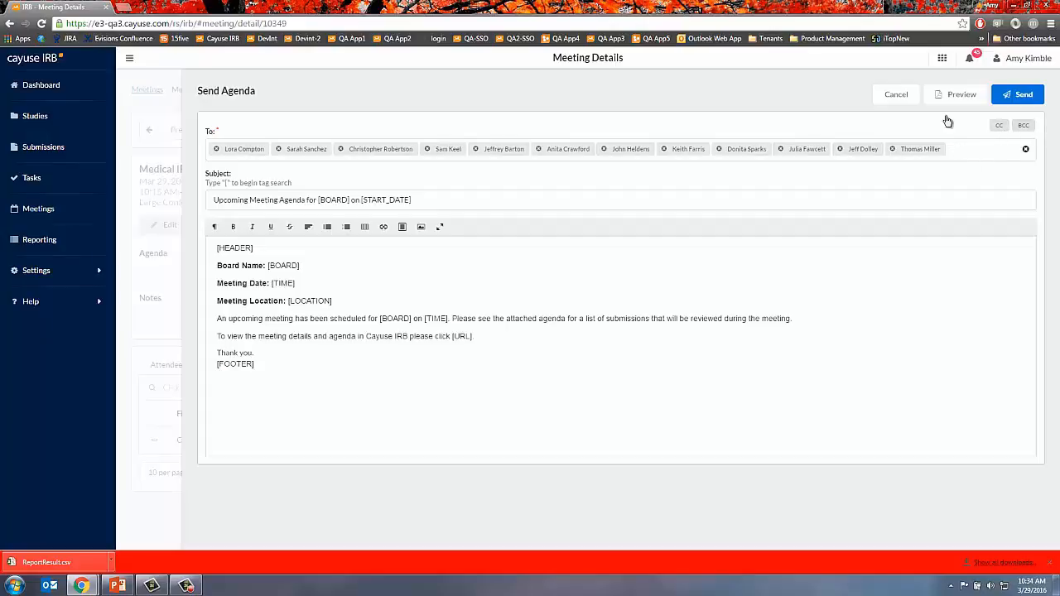
- Cancel the agenda e-mail and start the March 29 meeting, confirming its agenda is finalized
click(905, 97)
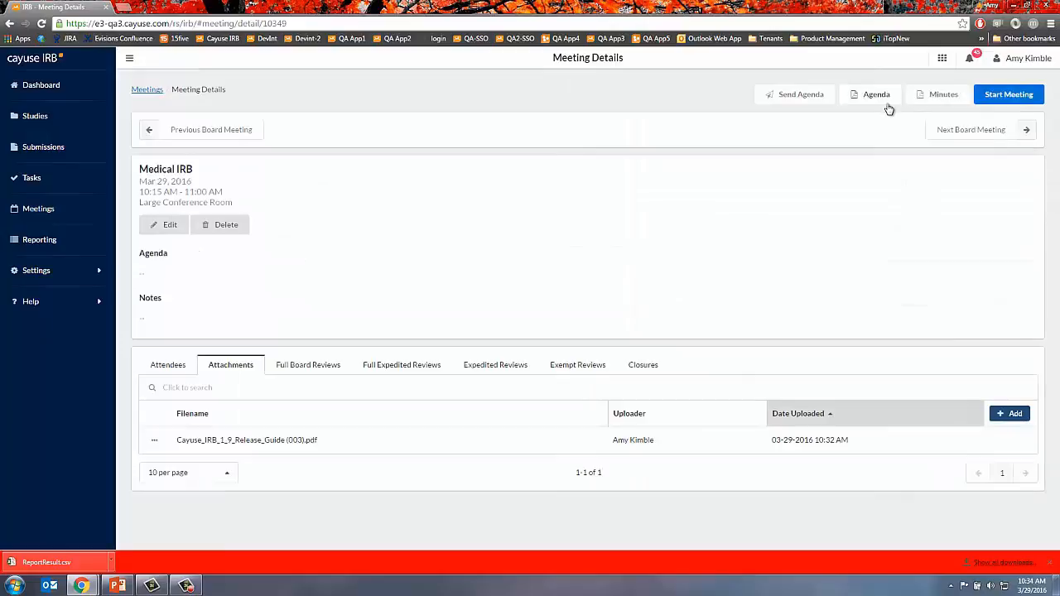
click(1002, 94)
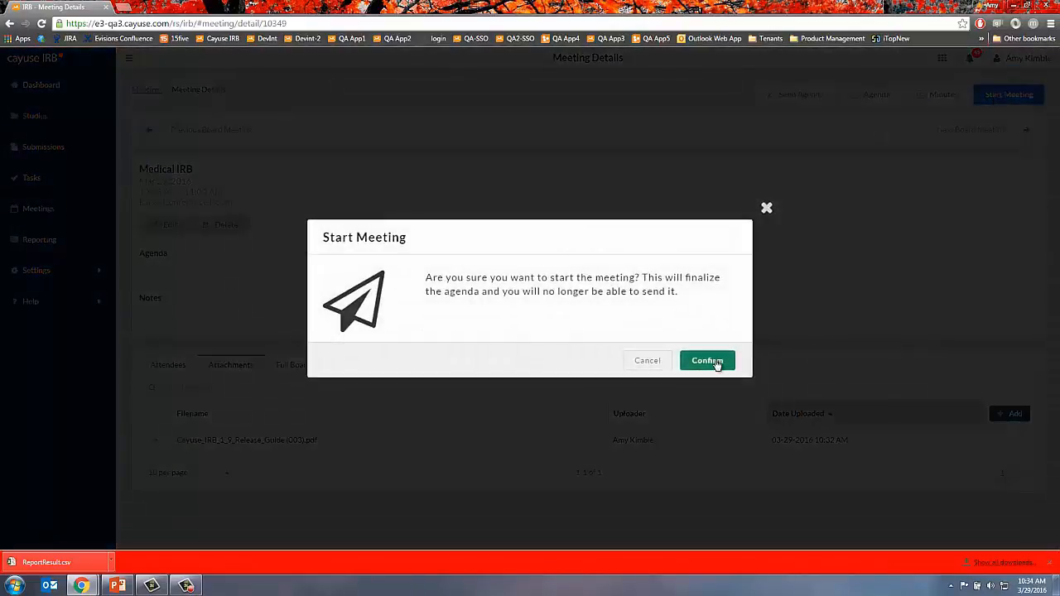
click(716, 365)
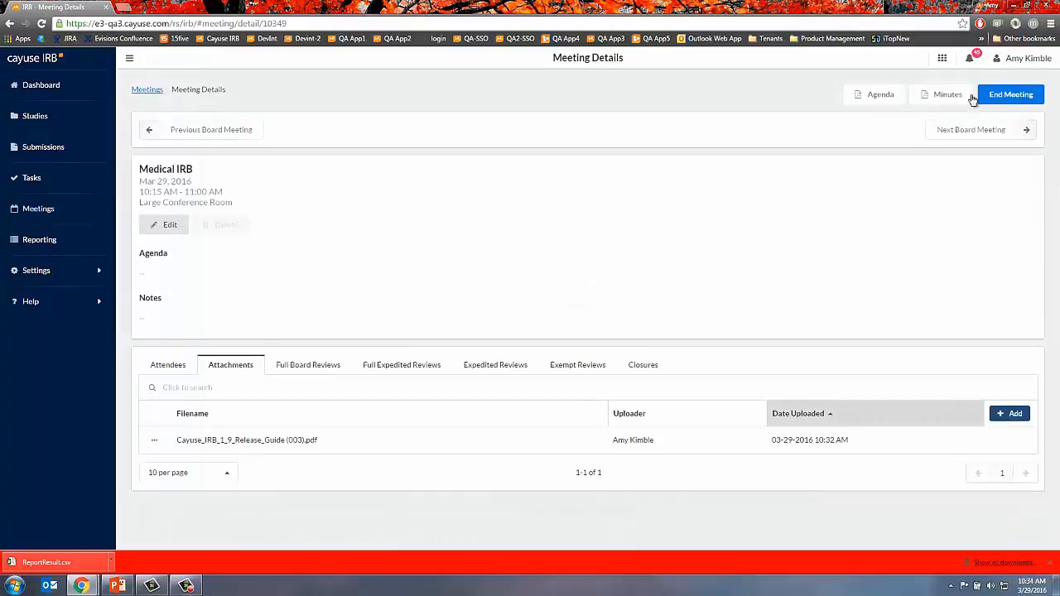
- View the meeting's 4-page agenda PDF and return to the Meeting Details page
click(873, 100)
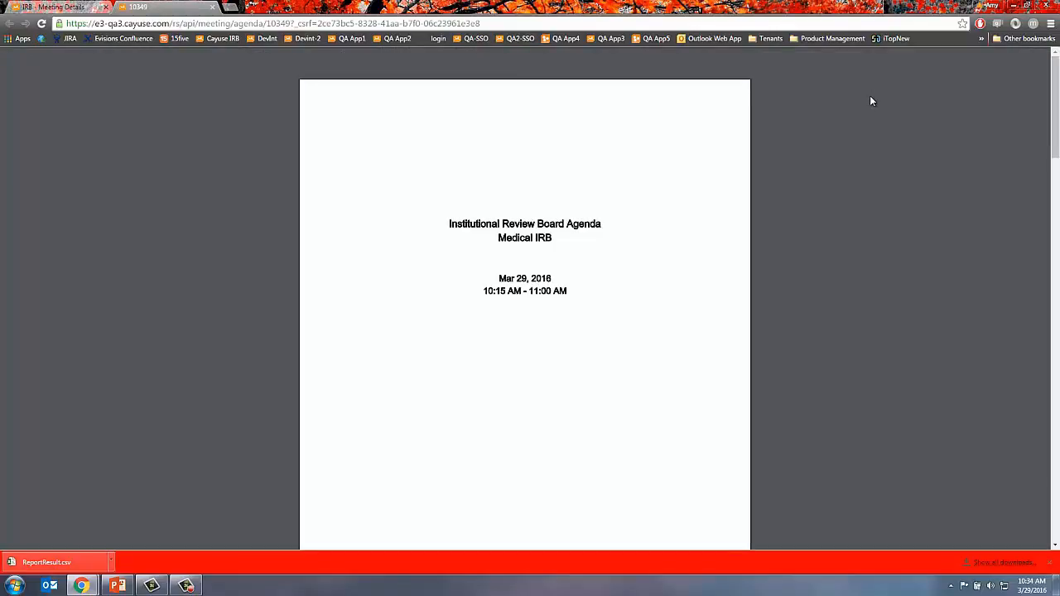
click(1050, 563)
click(51, 7)
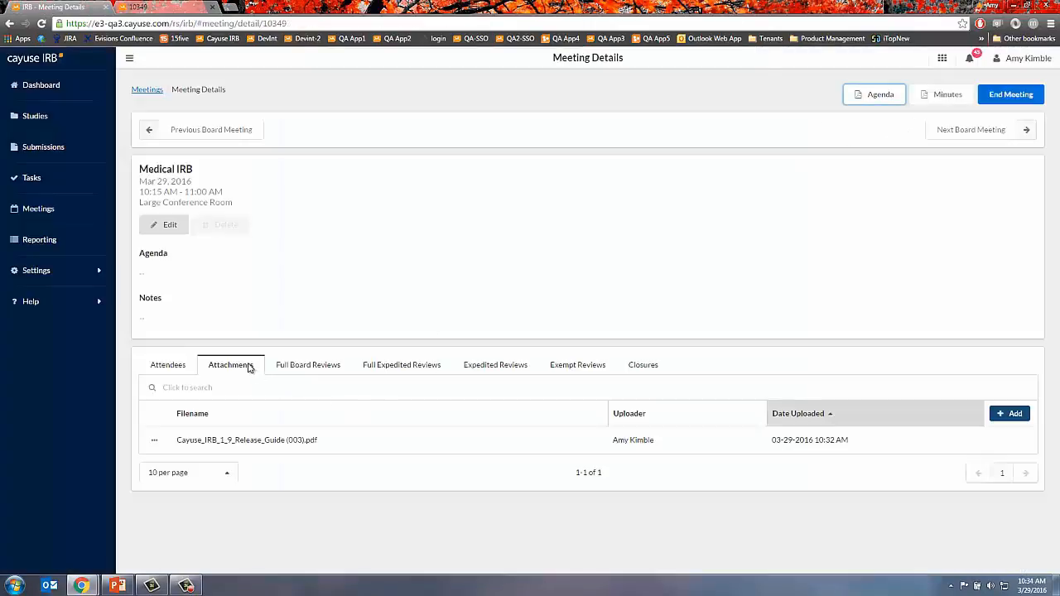
- Open the Results form for the sugar-and-dementia study under Full Board Reviews
click(302, 371)
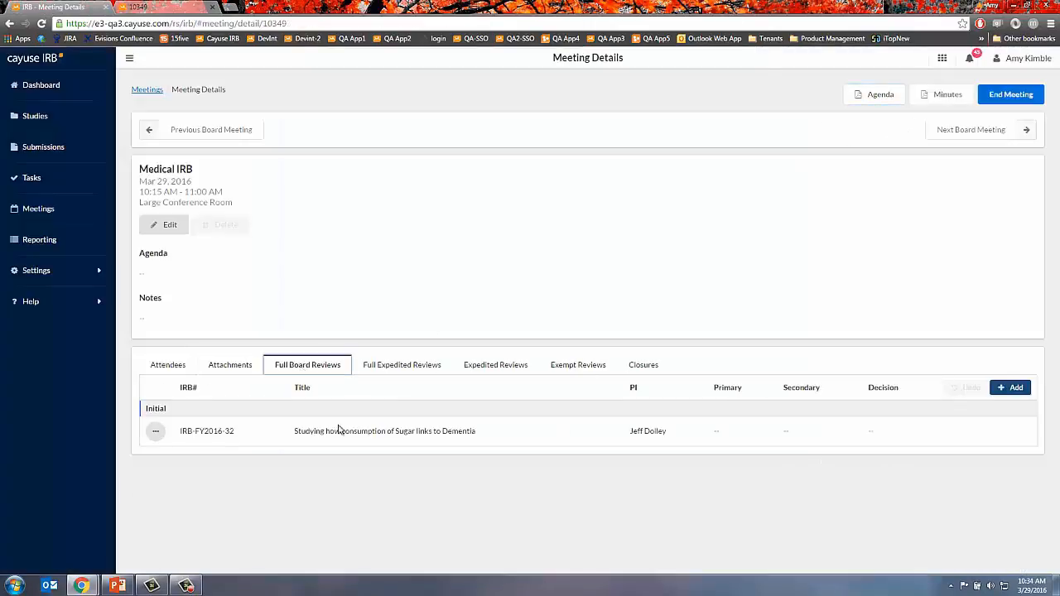
click(154, 437)
click(198, 434)
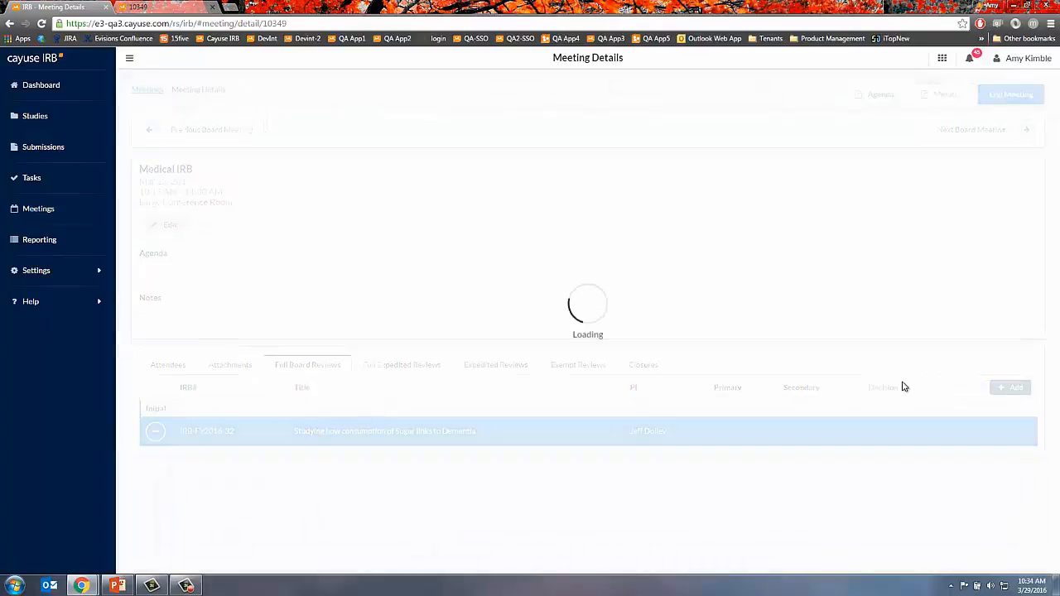
- Set the decision to Approved with today's result date, and record who motioned and seconded
click(374, 176)
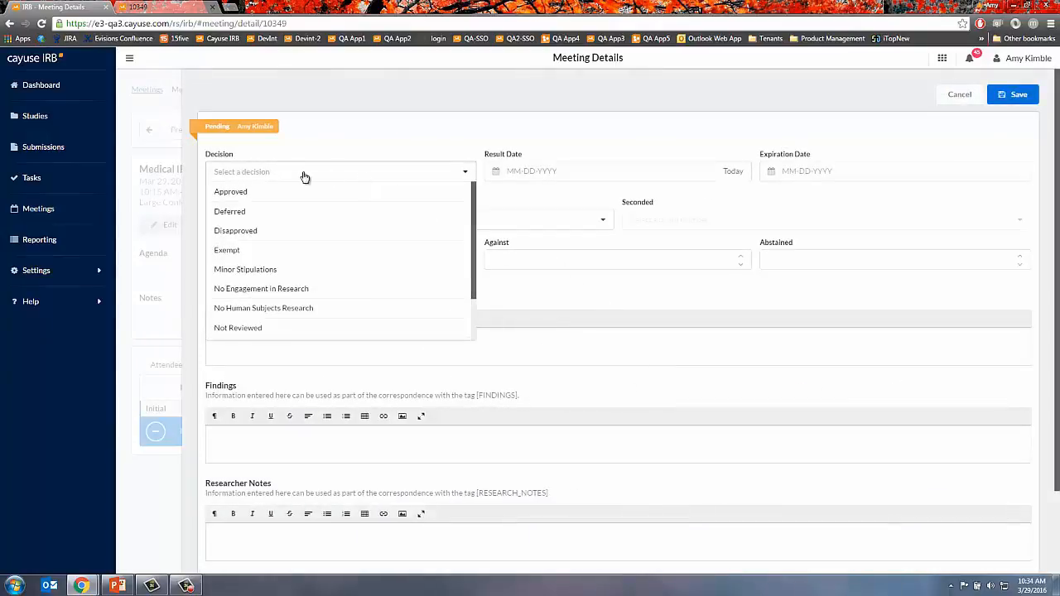
click(264, 192)
click(733, 172)
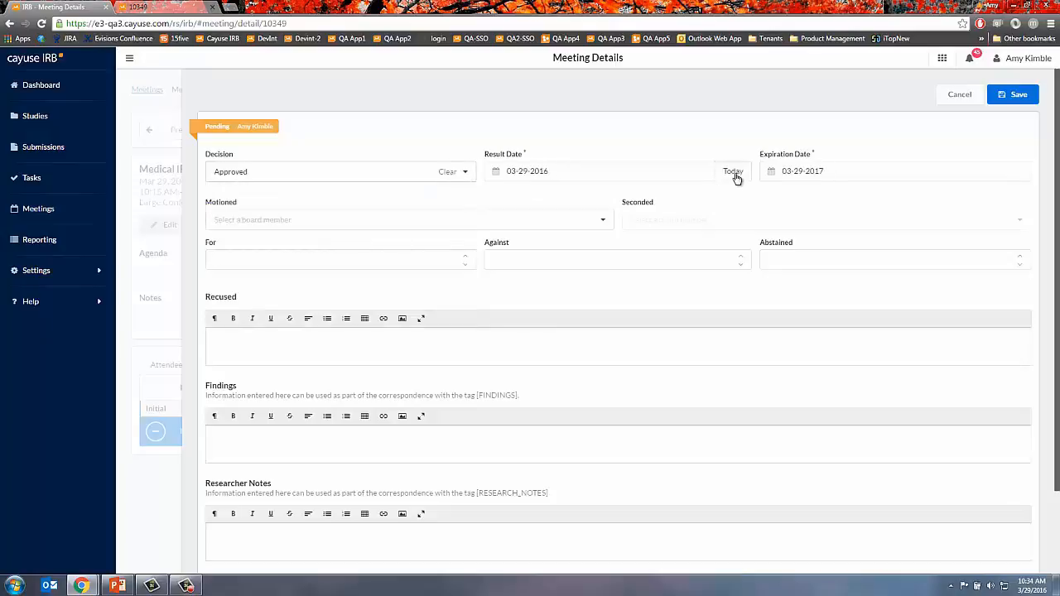
click(334, 222)
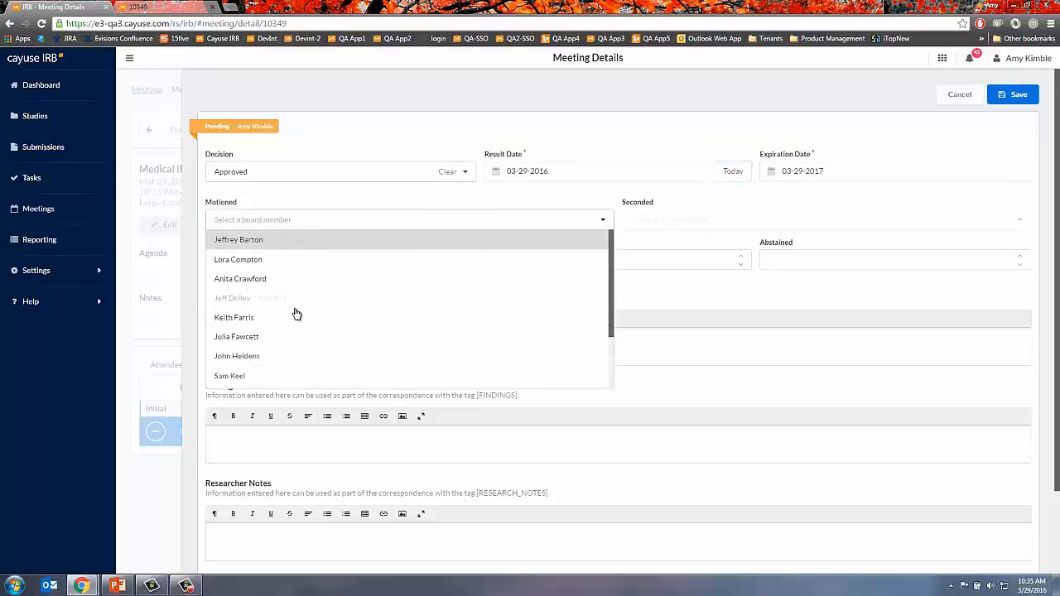
click(254, 356)
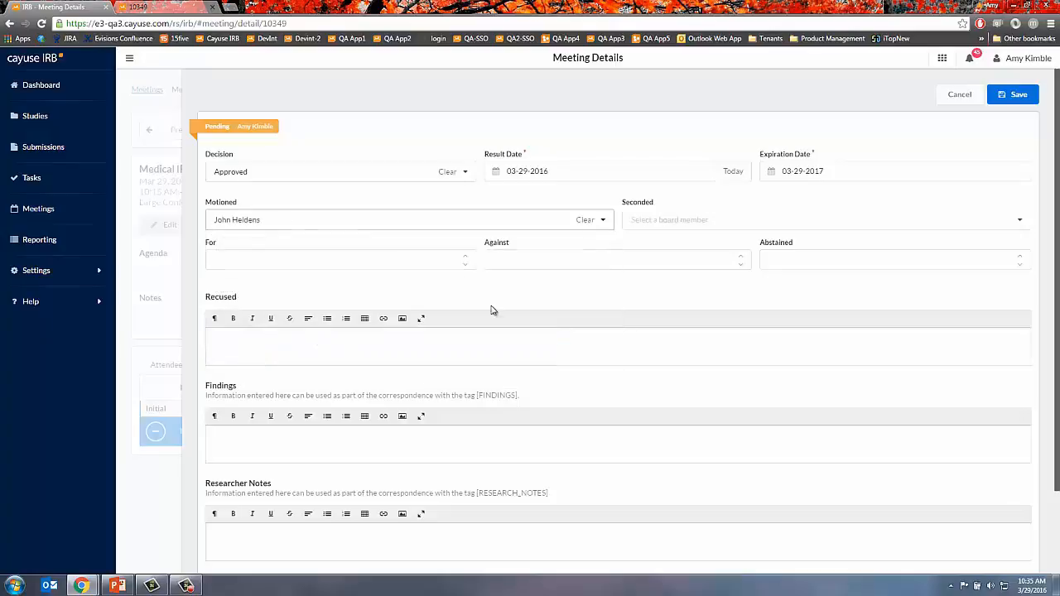
click(704, 220)
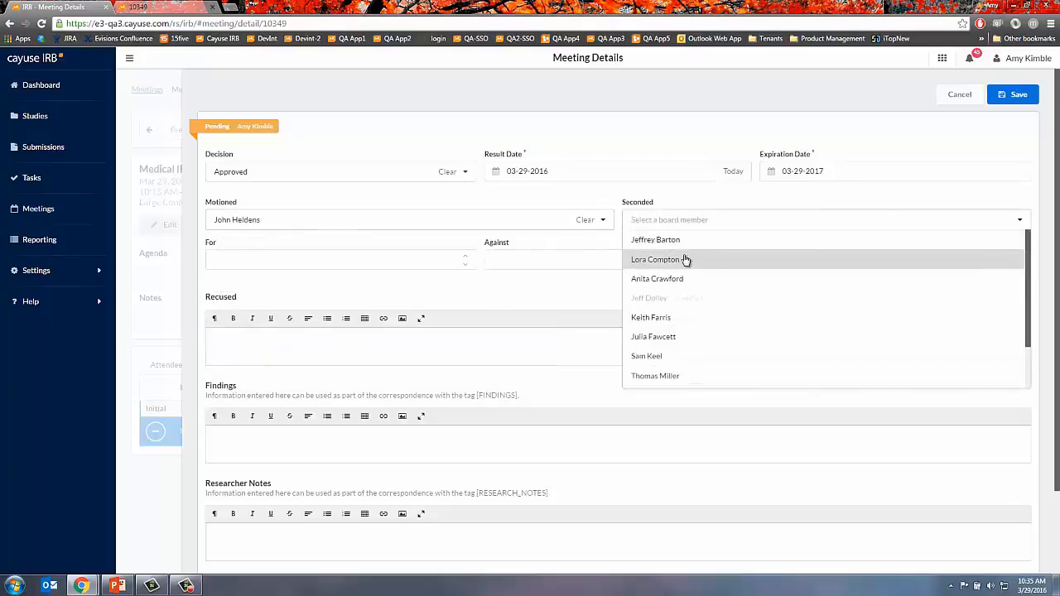
click(678, 242)
- Enter the vote counts of 6 for, 0 against and 0 abstaining, then save the decision
click(437, 259)
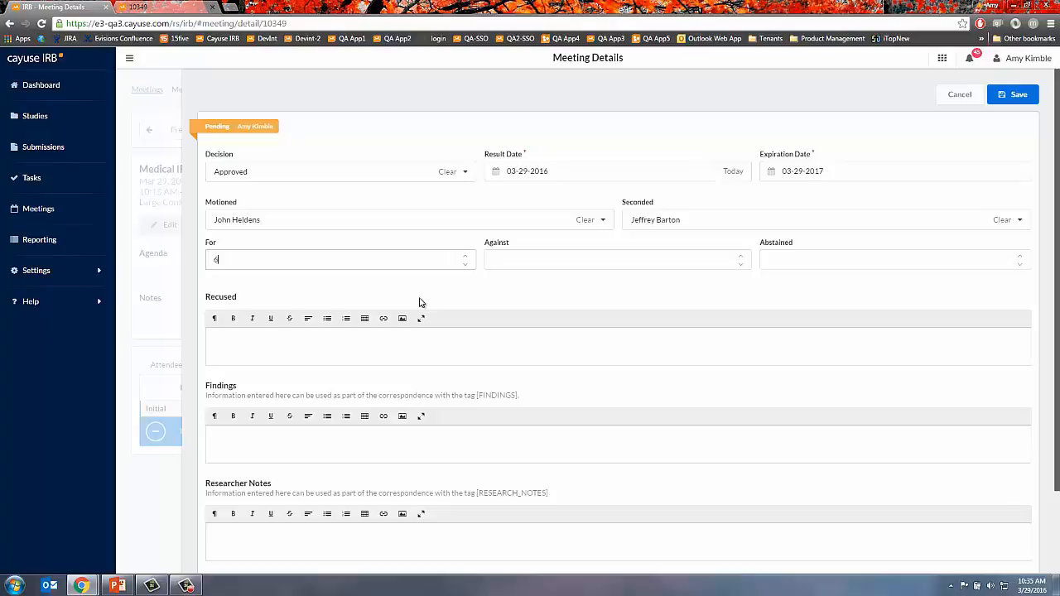
key(Tab)
key(Tab)
text(5)
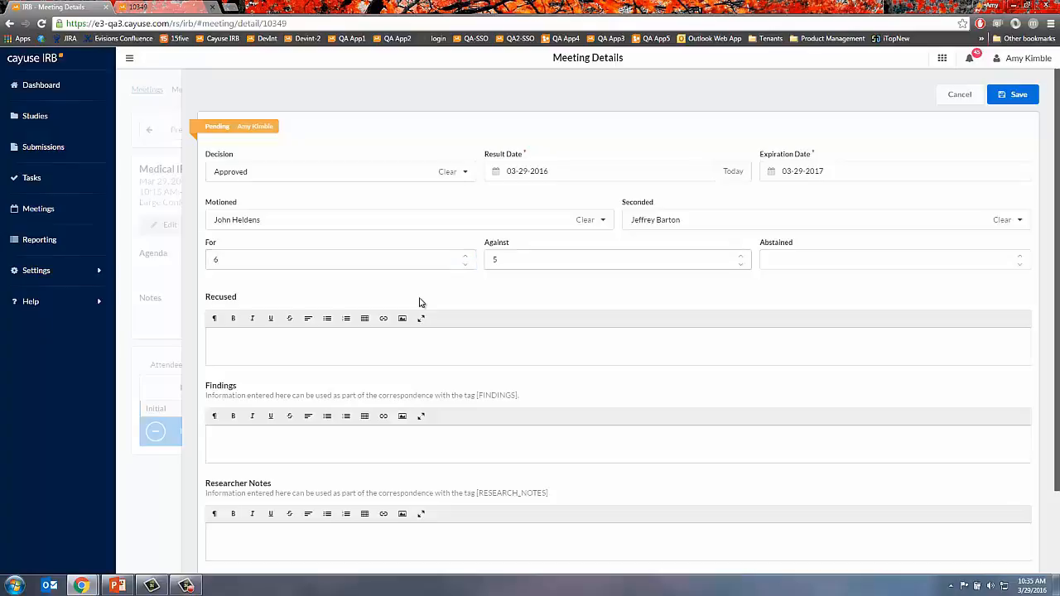
text(0)
key(Tab)
key(Tab)
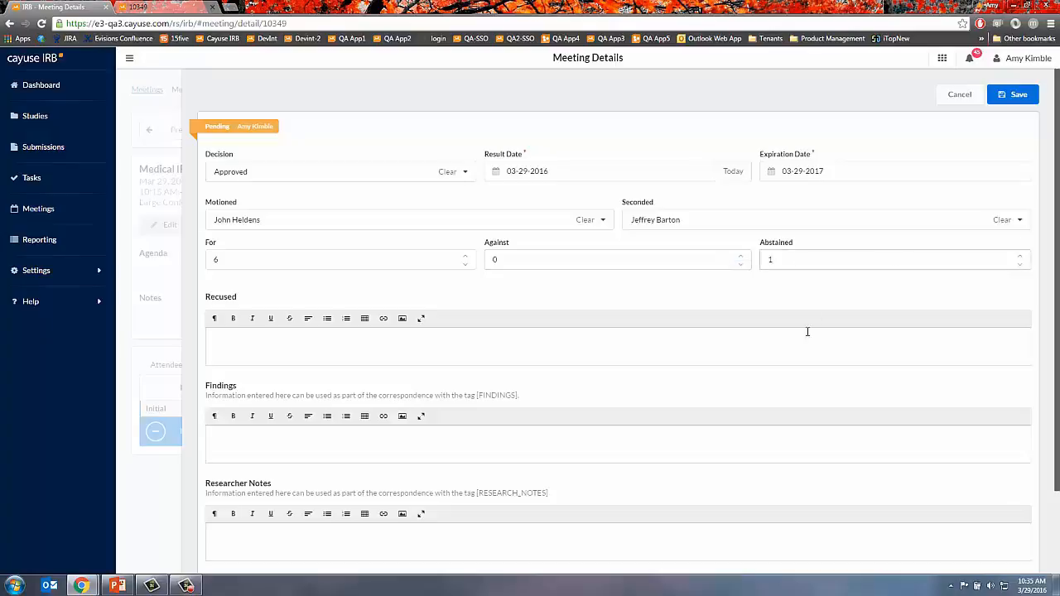
text(0)
click(431, 354)
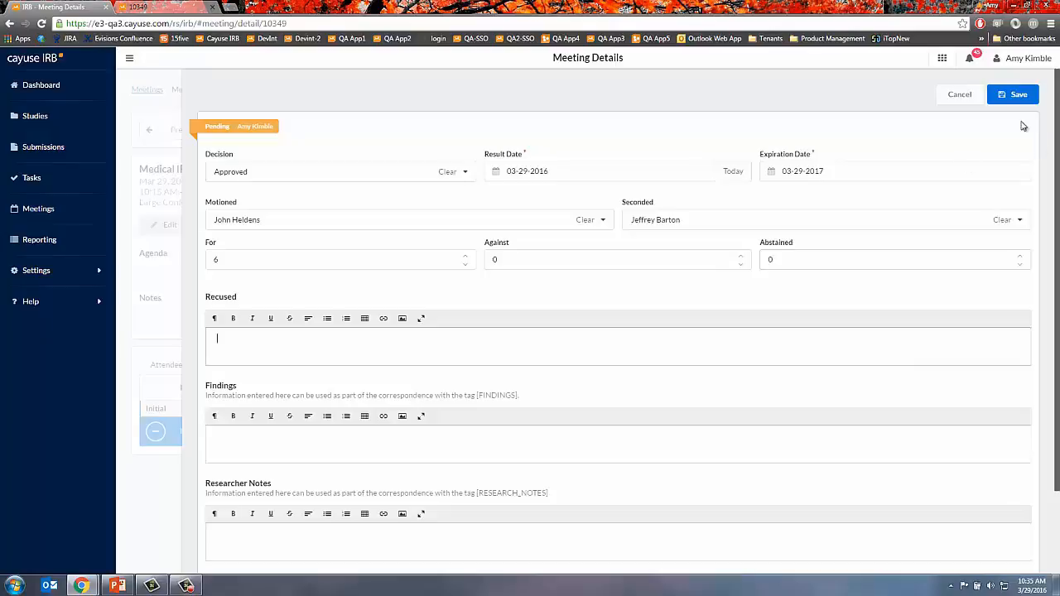
click(1019, 96)
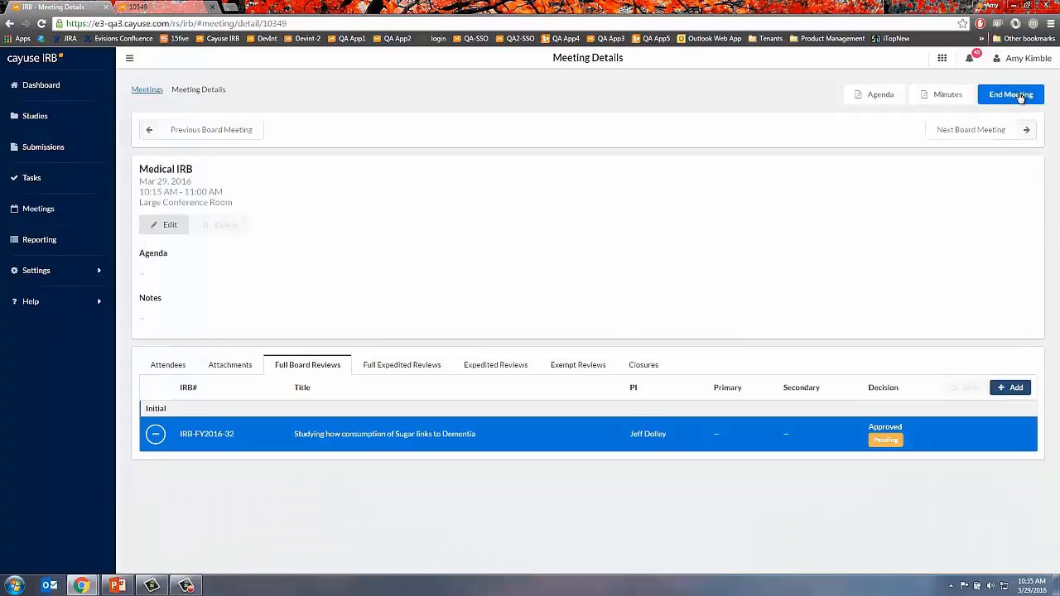
- Adjourn the March 29 meeting, review its 4-page minutes PDF, and return to Meeting Details
click(1021, 97)
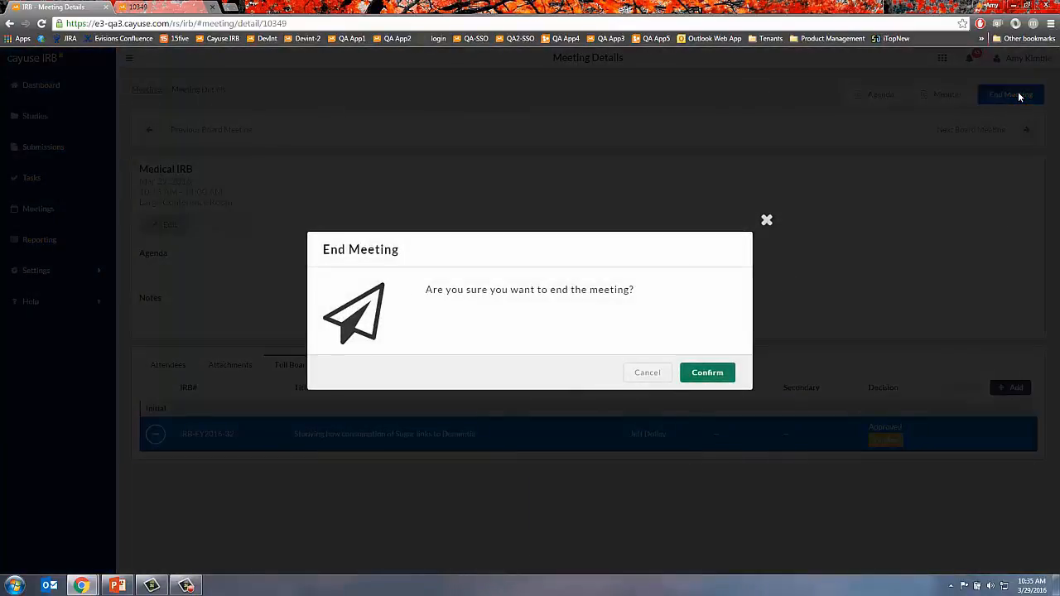
click(714, 372)
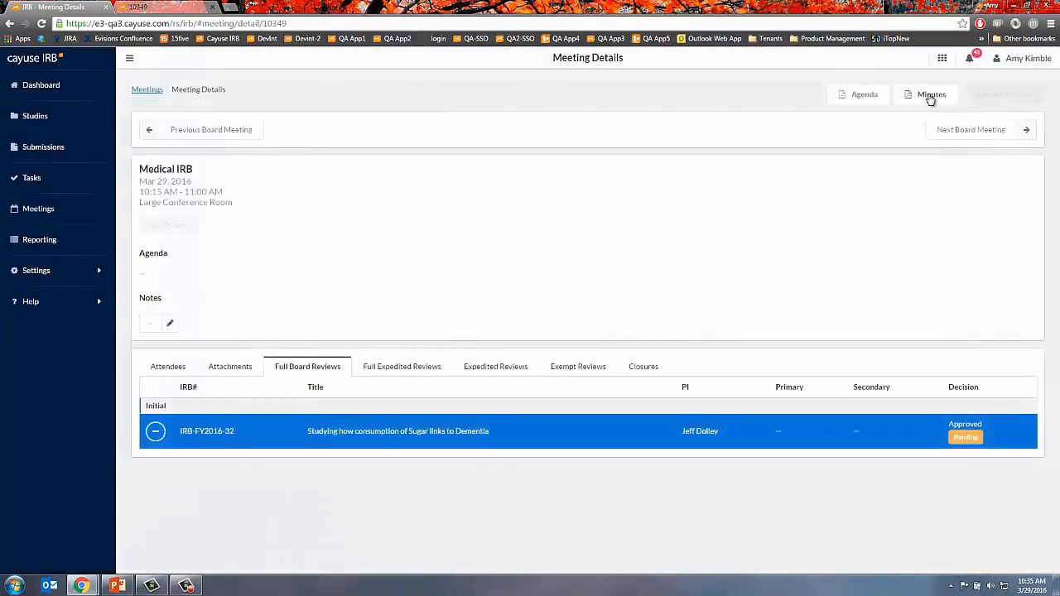
click(928, 96)
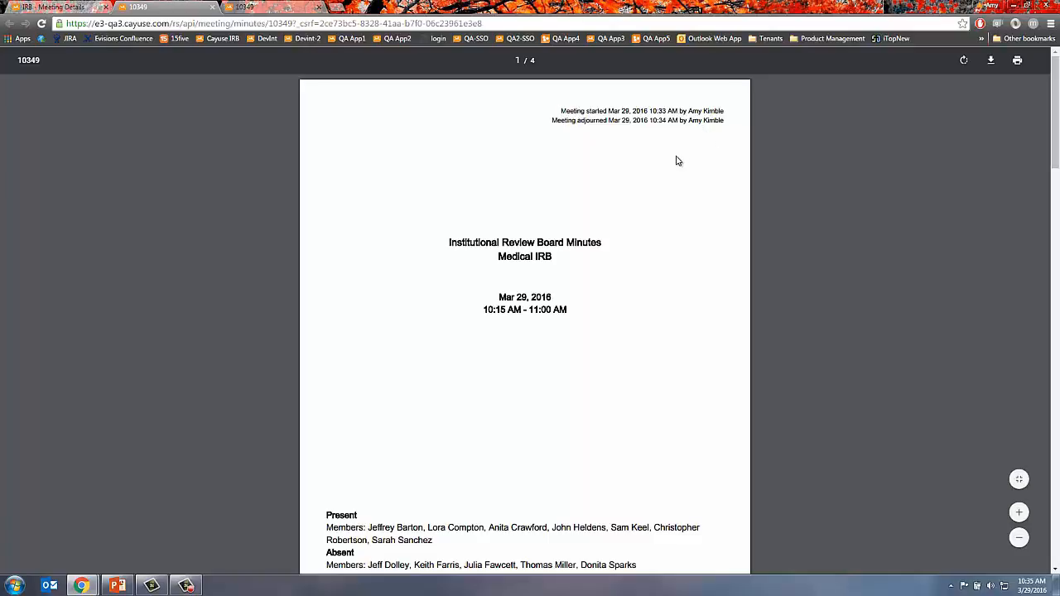
click(79, 8)
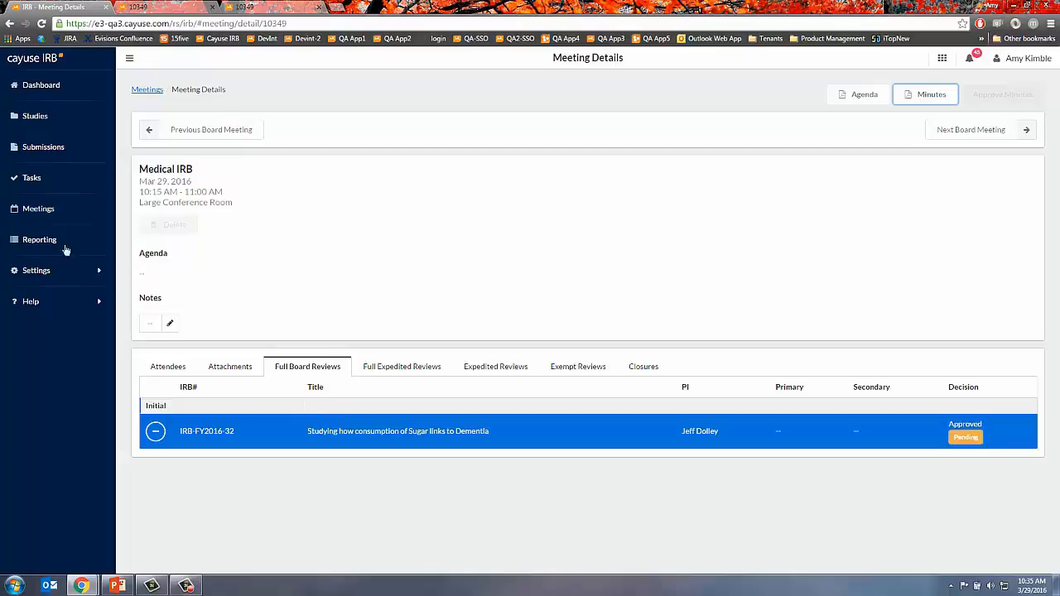
- Go to Settings > Submission Templates and select the Administrative Withdrawal template
click(26, 117)
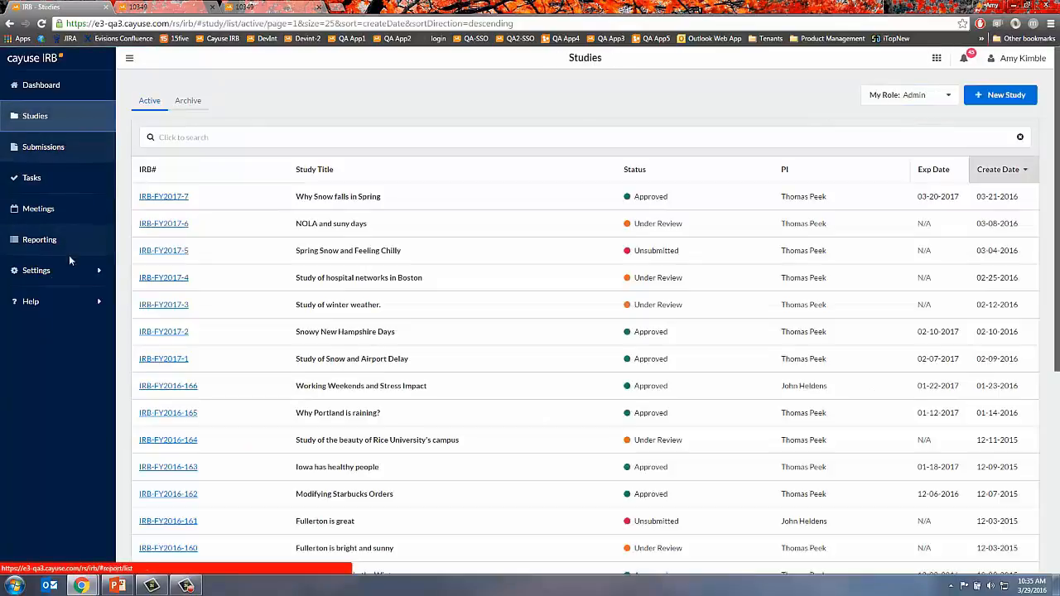
click(45, 274)
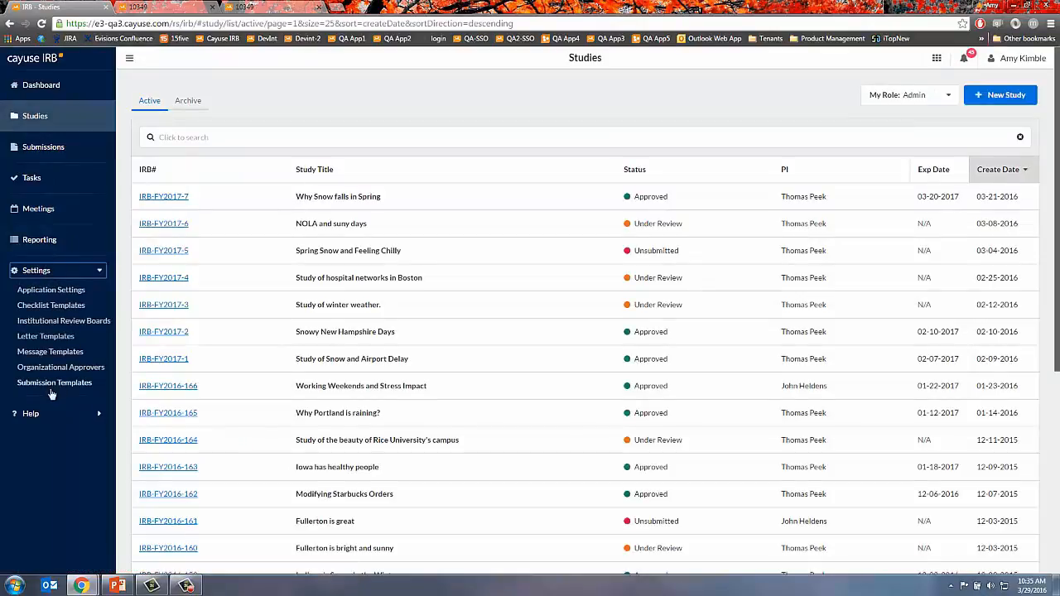
click(52, 383)
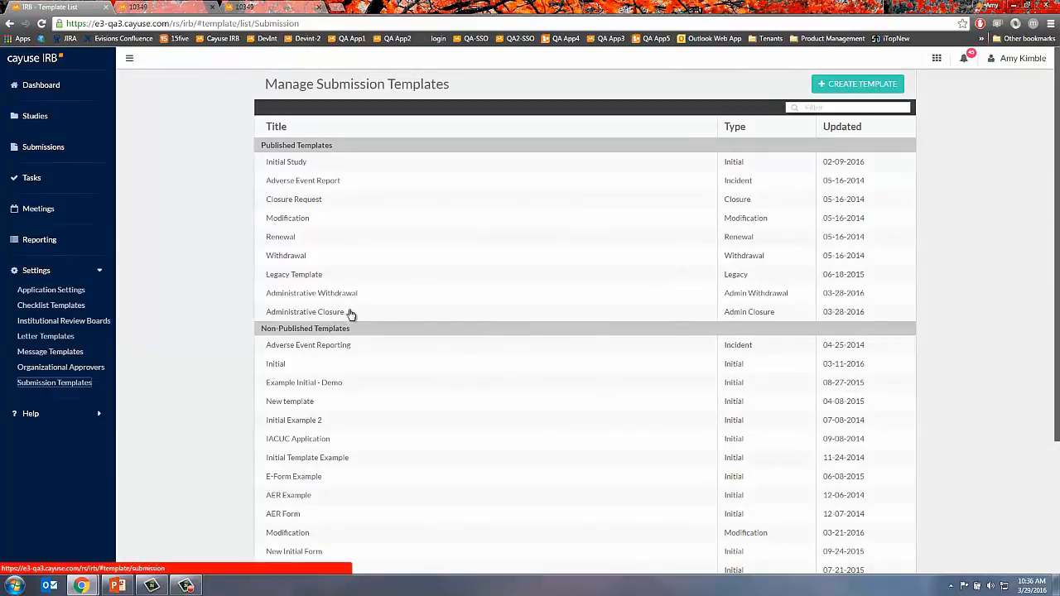
click(308, 299)
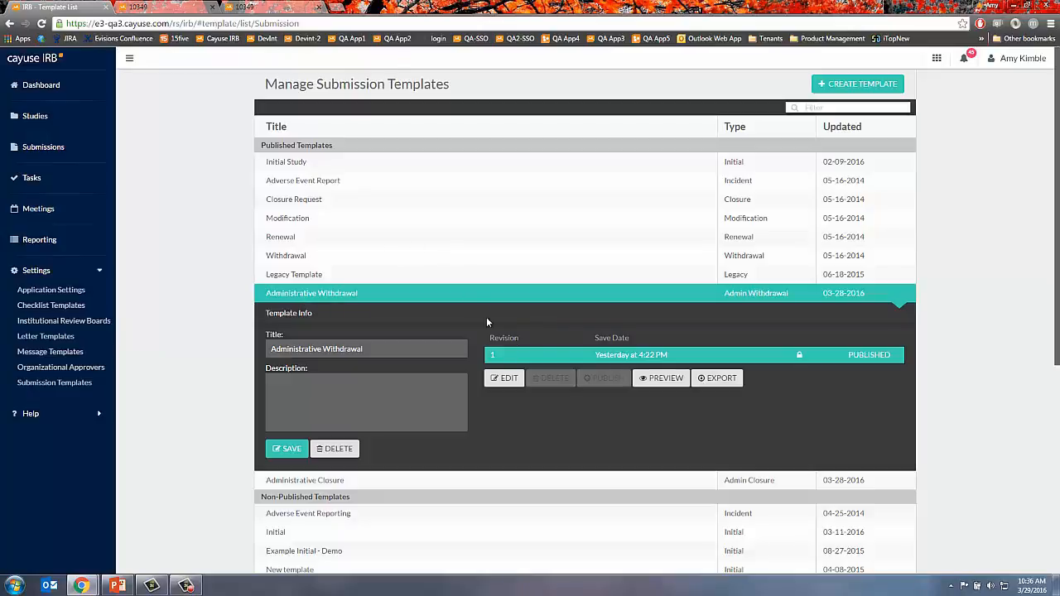
- Preview the Administrative Withdrawal template, view Administrative Closure details, then return to Studies
click(671, 381)
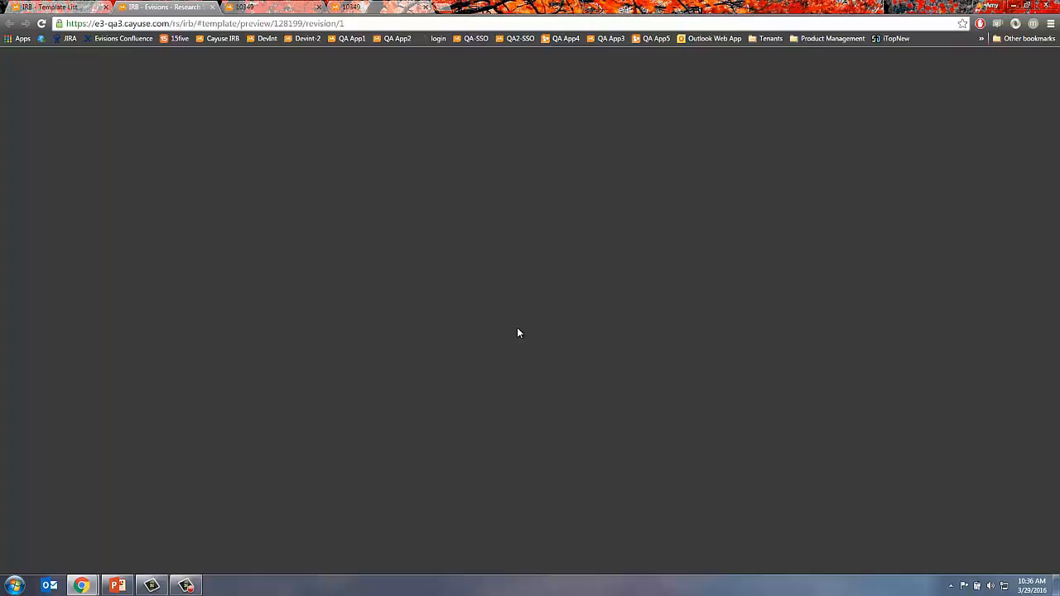
click(41, 23)
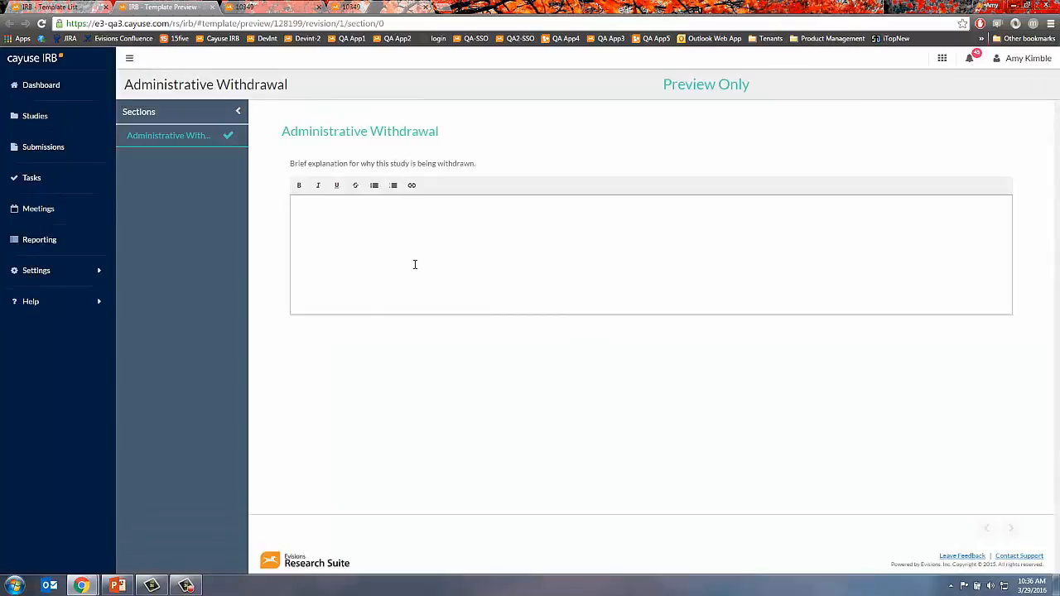
click(212, 7)
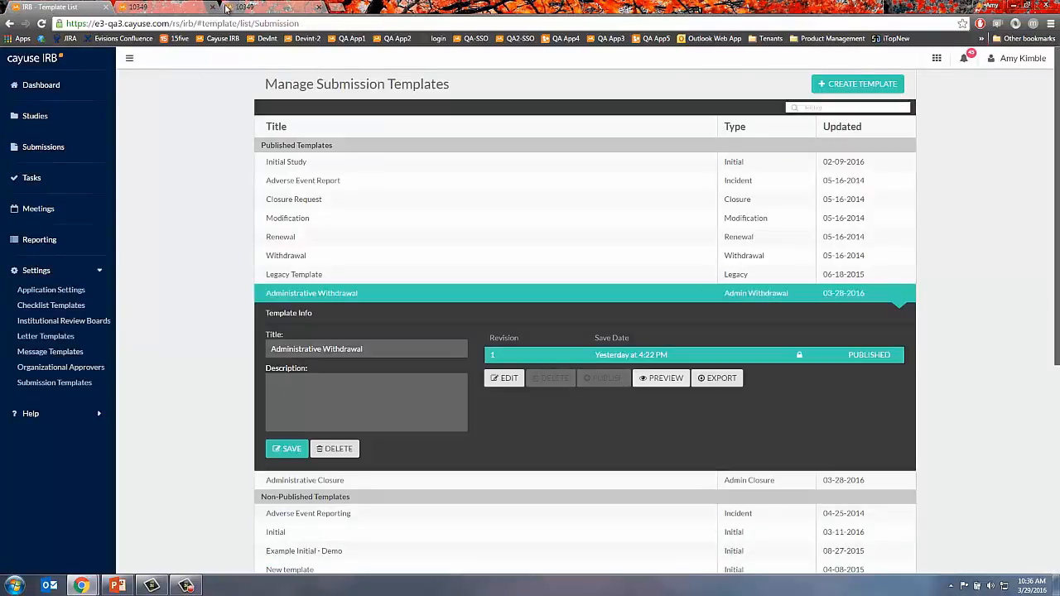
click(212, 8)
click(212, 8)
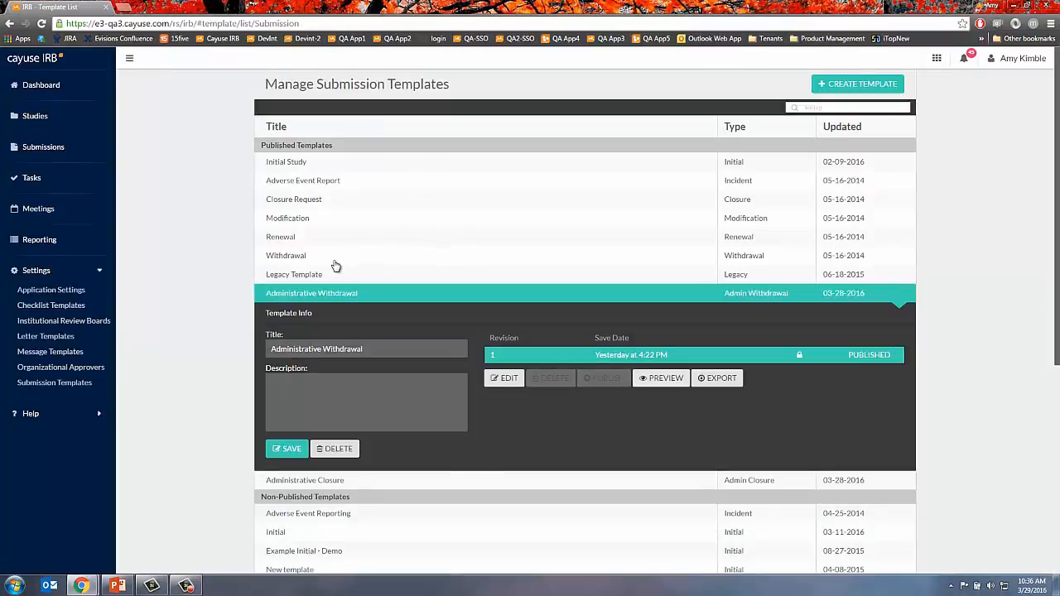
click(293, 482)
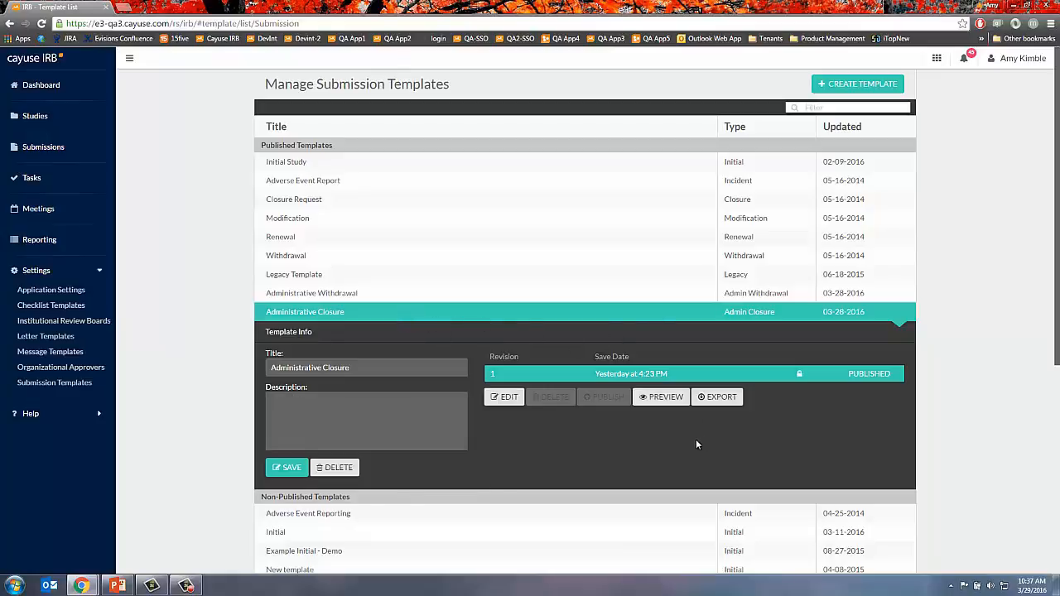
click(37, 120)
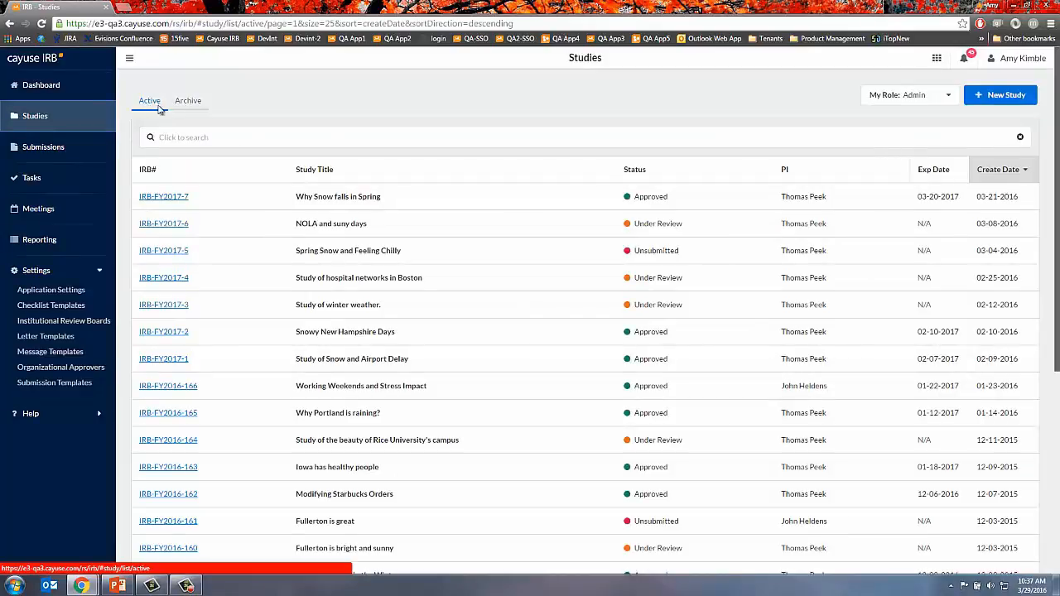
- Look over the archived studies and the dashboard, then return to the active studies list
click(187, 105)
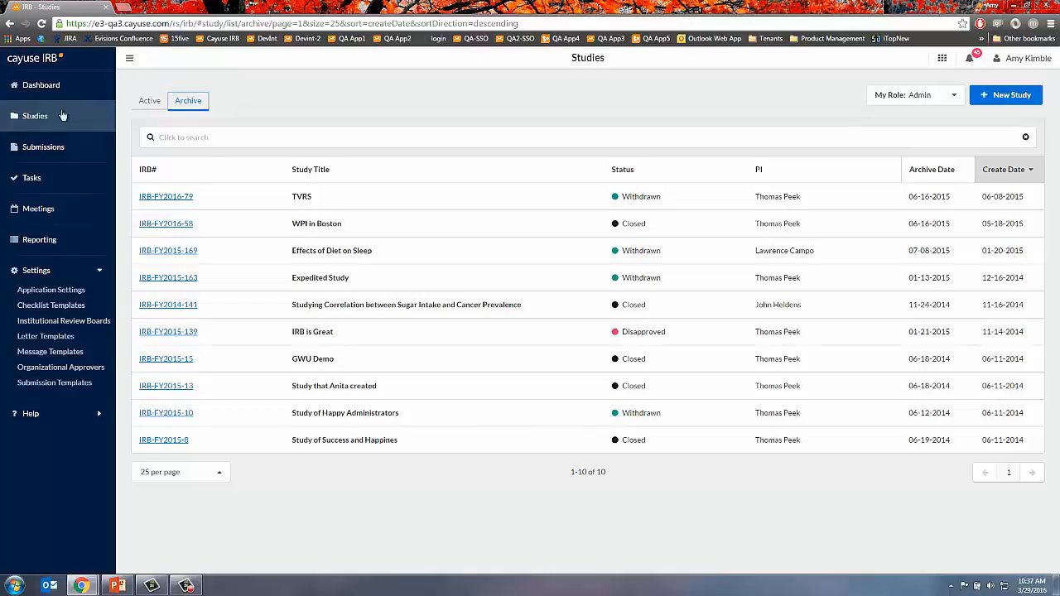
click(38, 86)
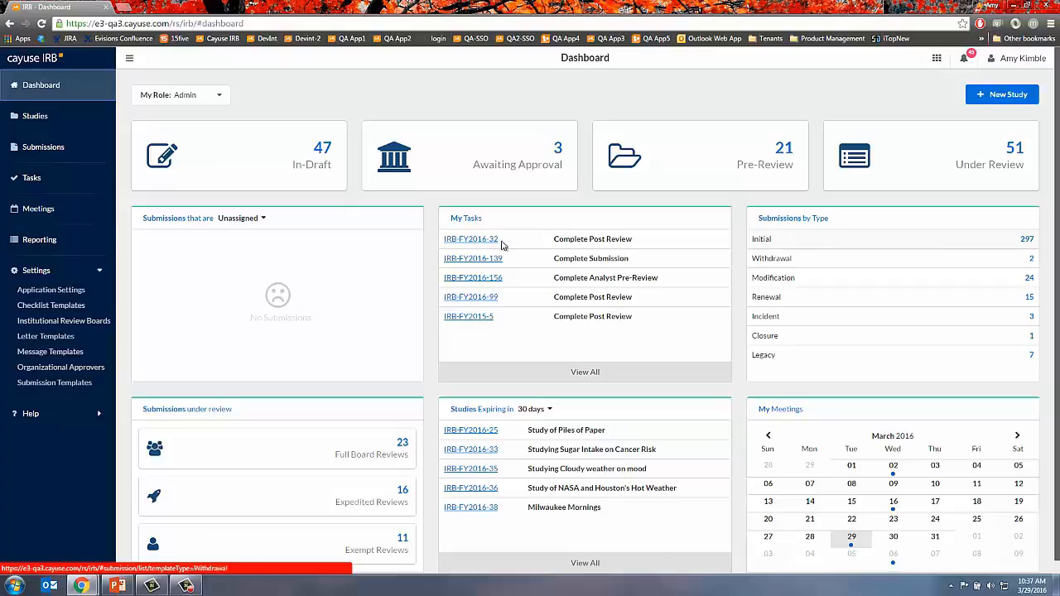
click(40, 119)
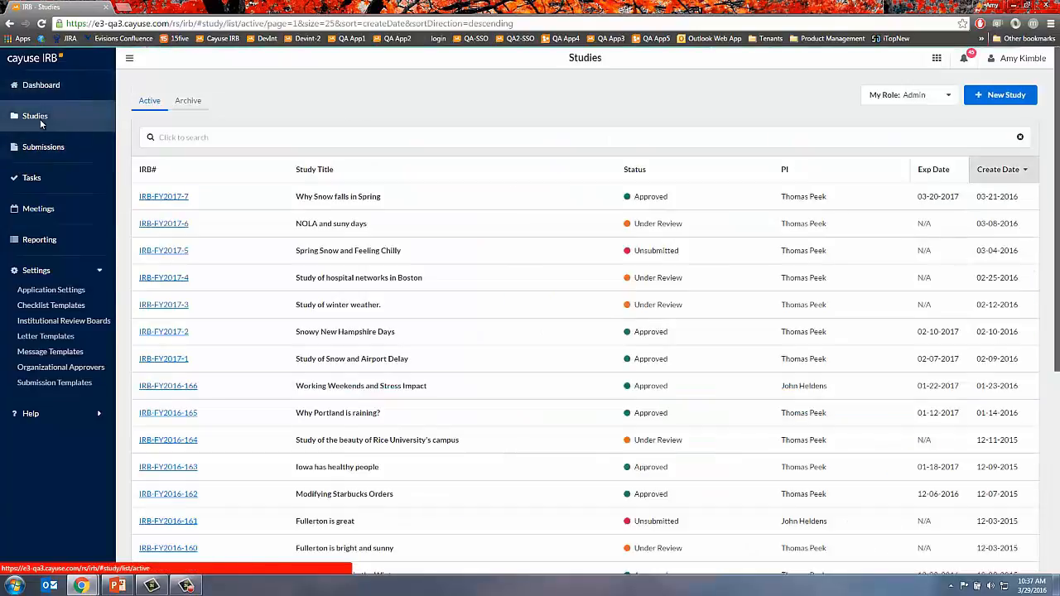
click(197, 103)
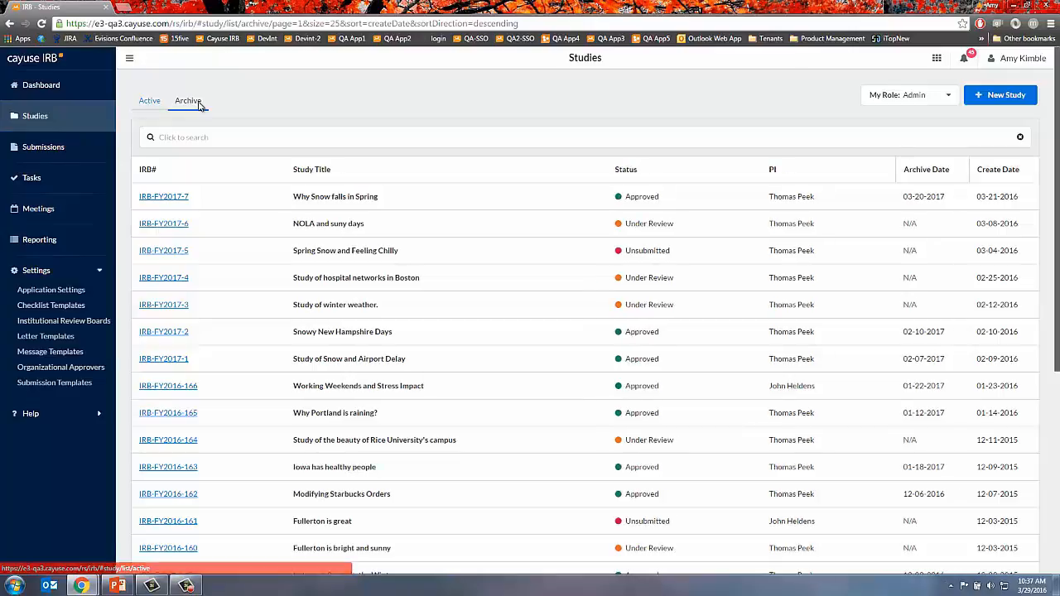
click(149, 104)
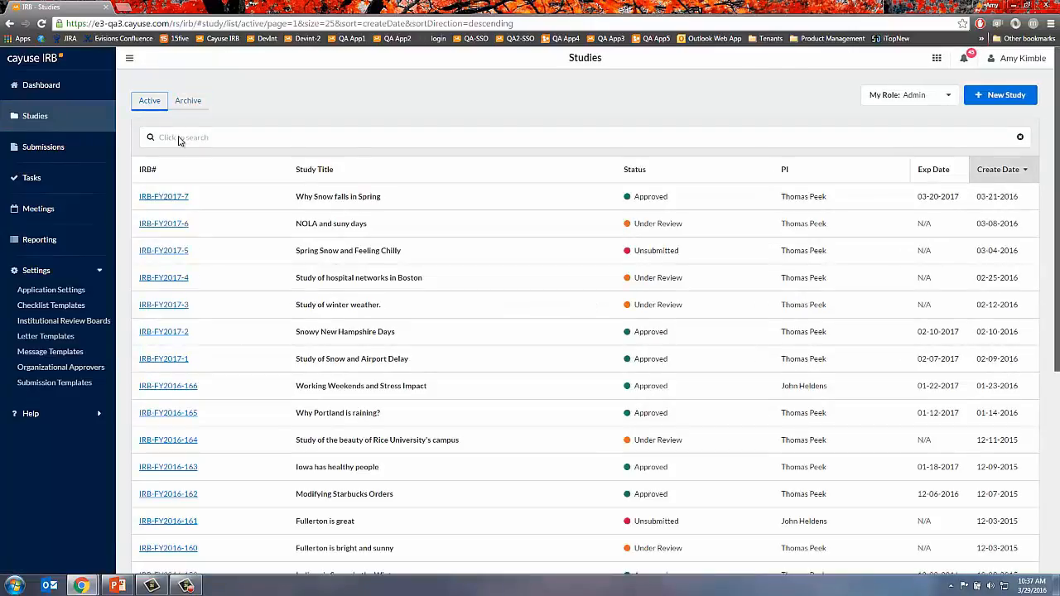
- Filter the active studies list to Status: Expired
click(179, 140)
click(159, 232)
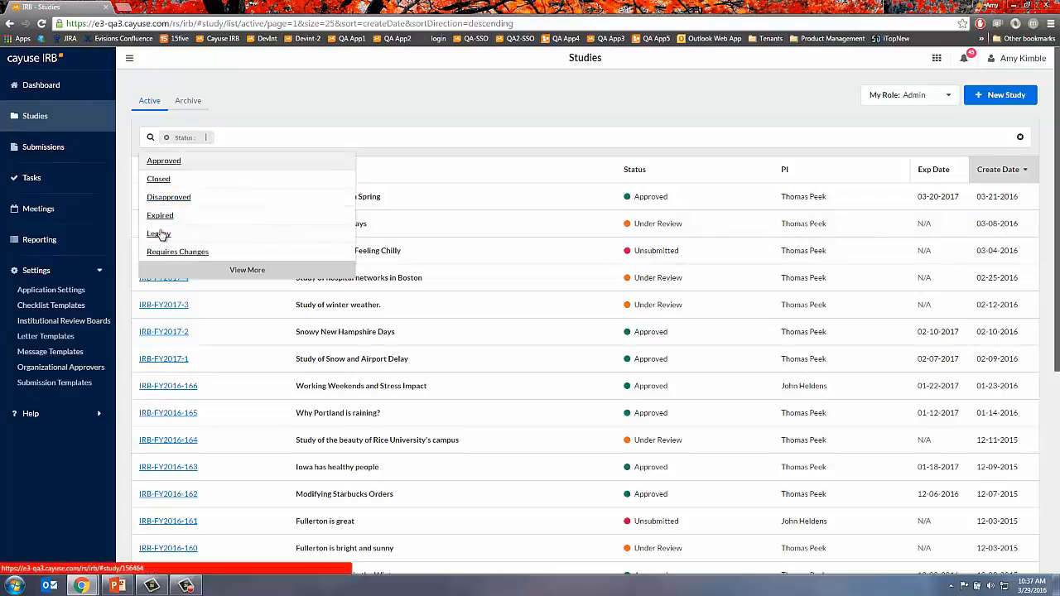
click(161, 216)
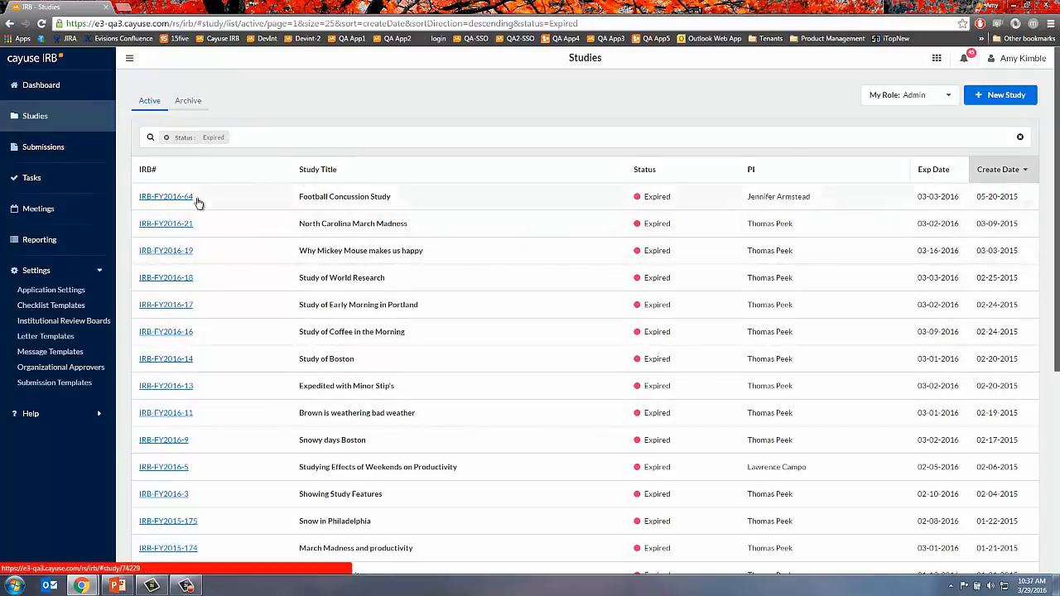
- Create an Admin Closure submission for IRB-FY2016-64 and open its form for the closure explanation
click(189, 200)
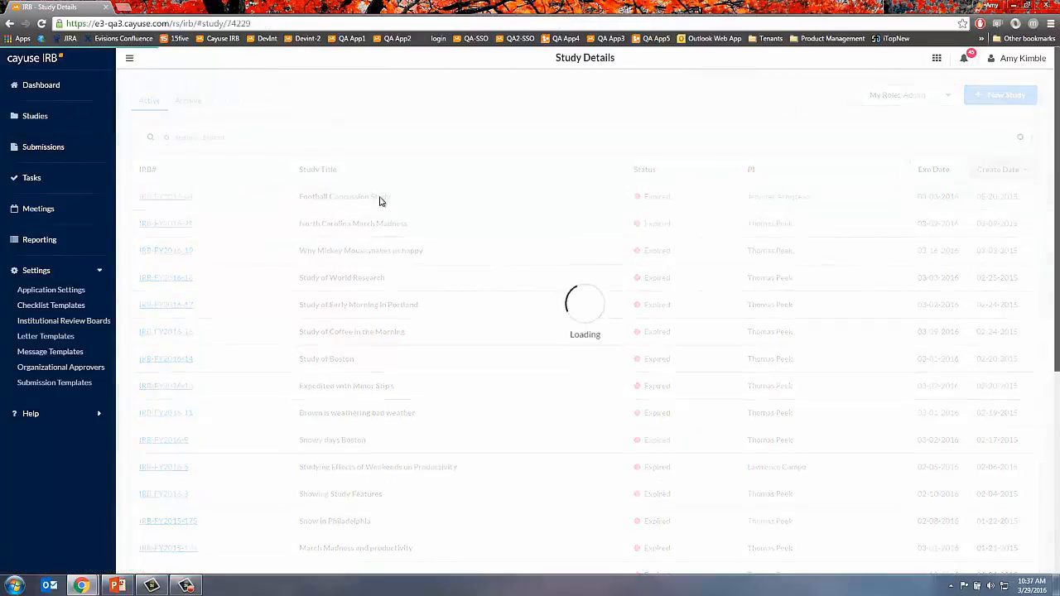
click(988, 101)
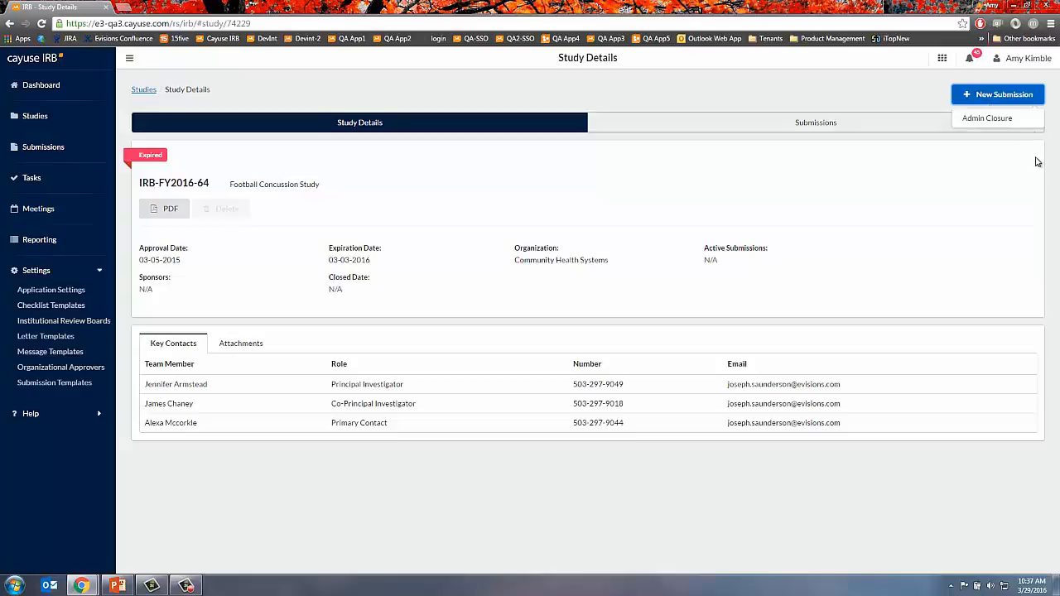
click(989, 120)
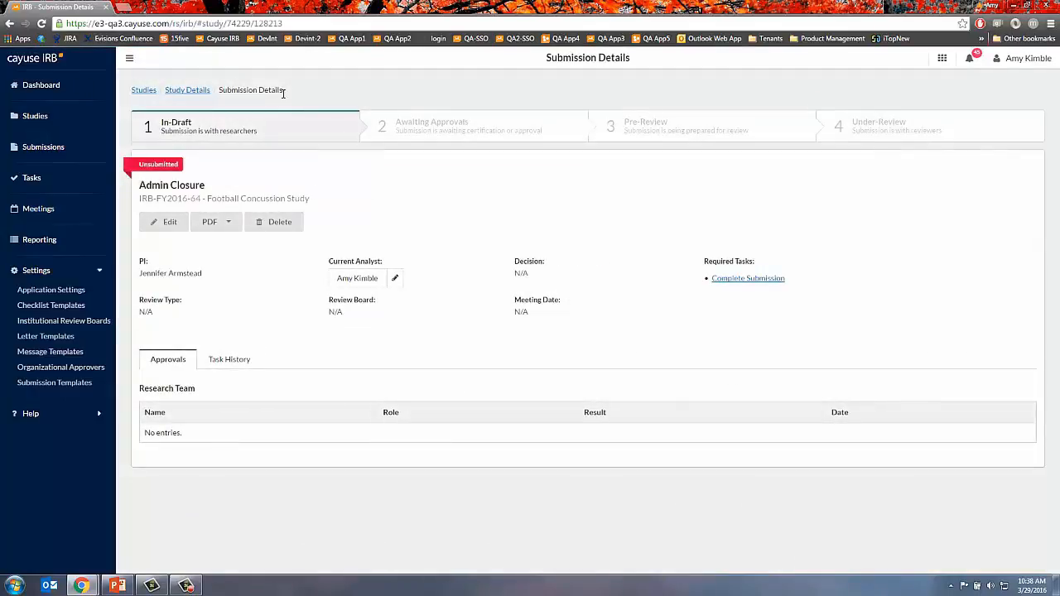
click(742, 280)
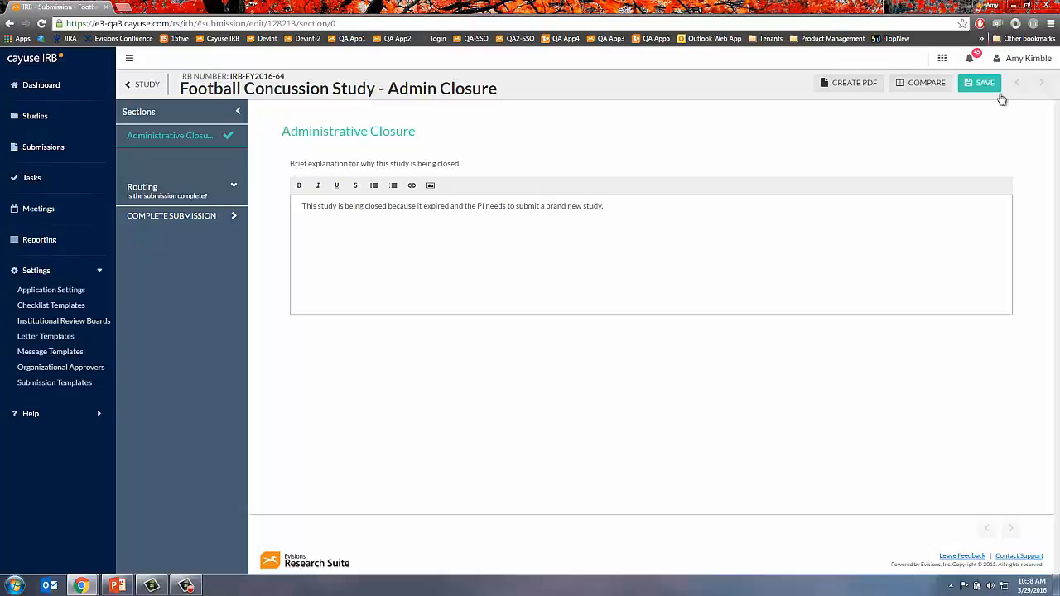
- Save the closure explanation and route the Admin Closure submission onward
click(993, 87)
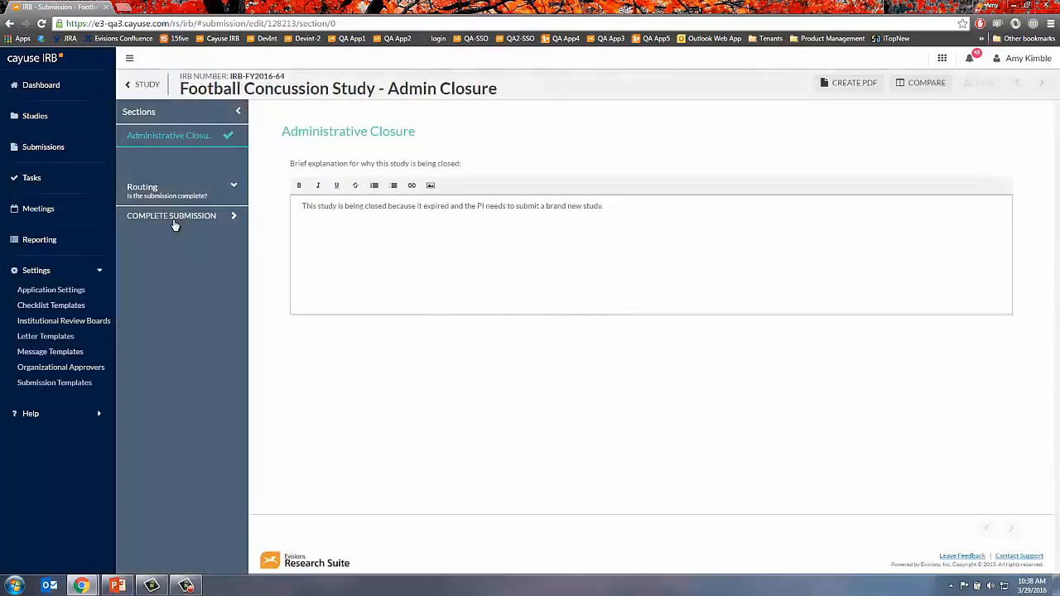
click(172, 219)
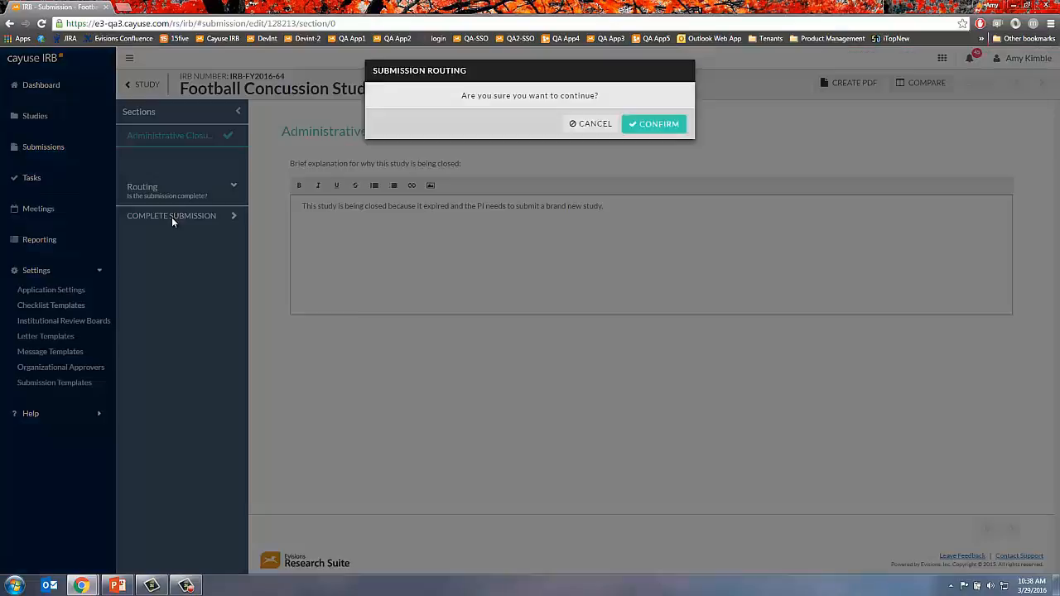
click(648, 153)
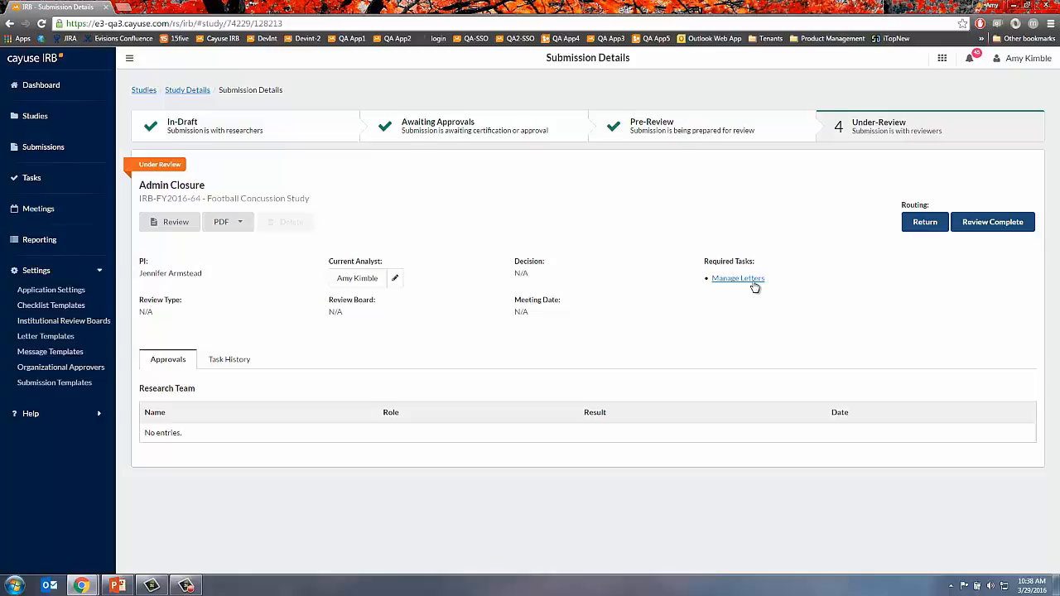
- Return the submission for editing, check its Task History, then complete and route it again
click(925, 230)
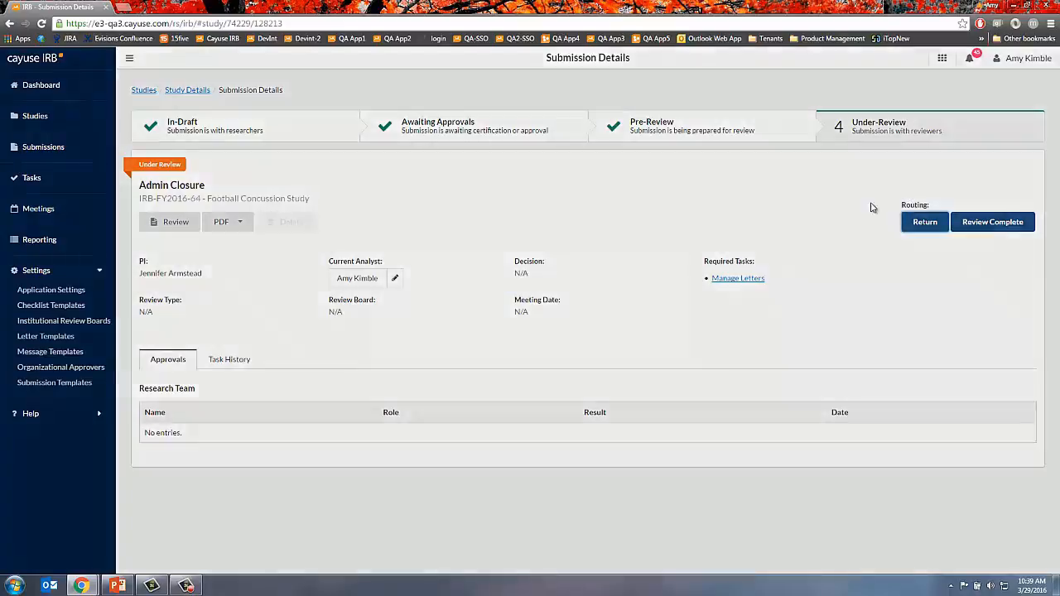
click(707, 369)
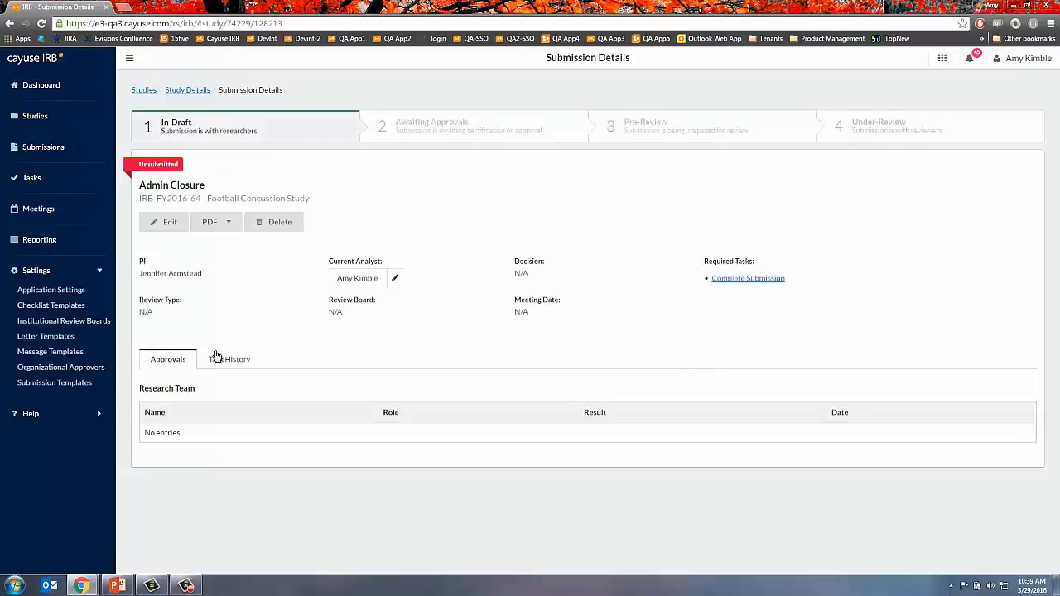
click(217, 355)
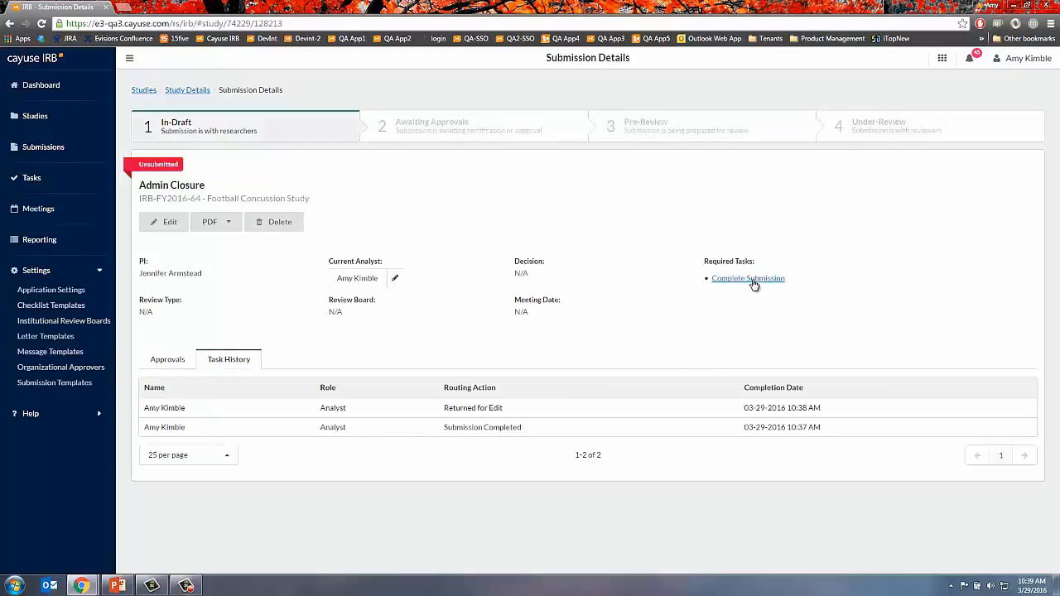
click(752, 280)
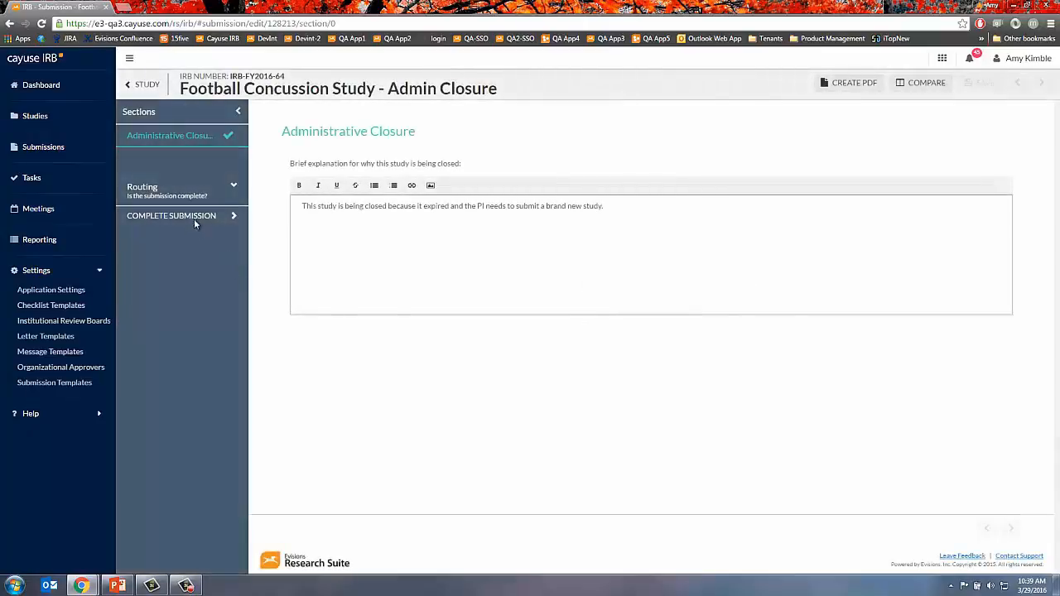
click(196, 218)
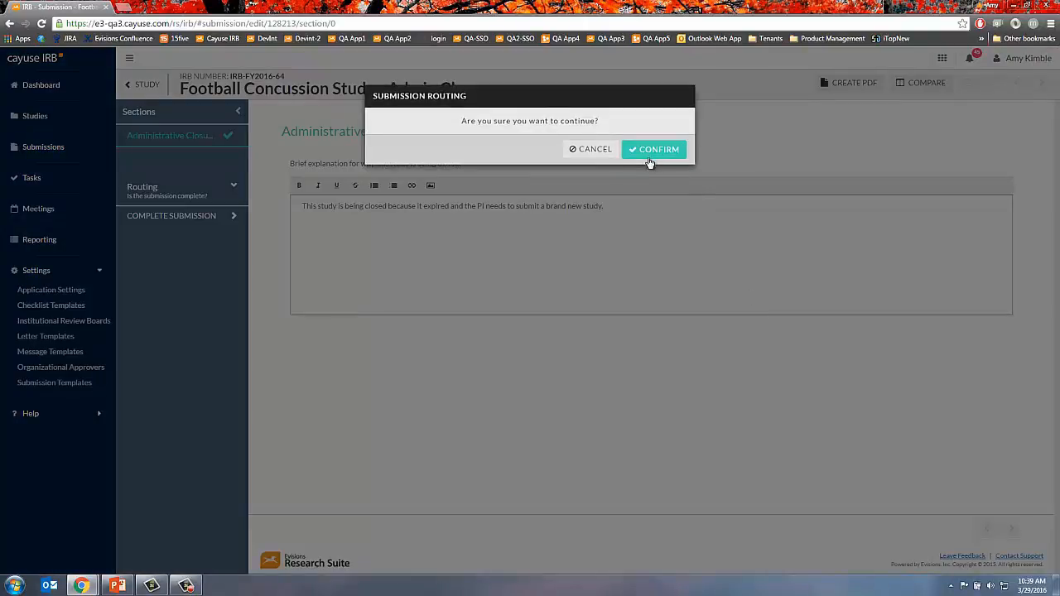
click(647, 156)
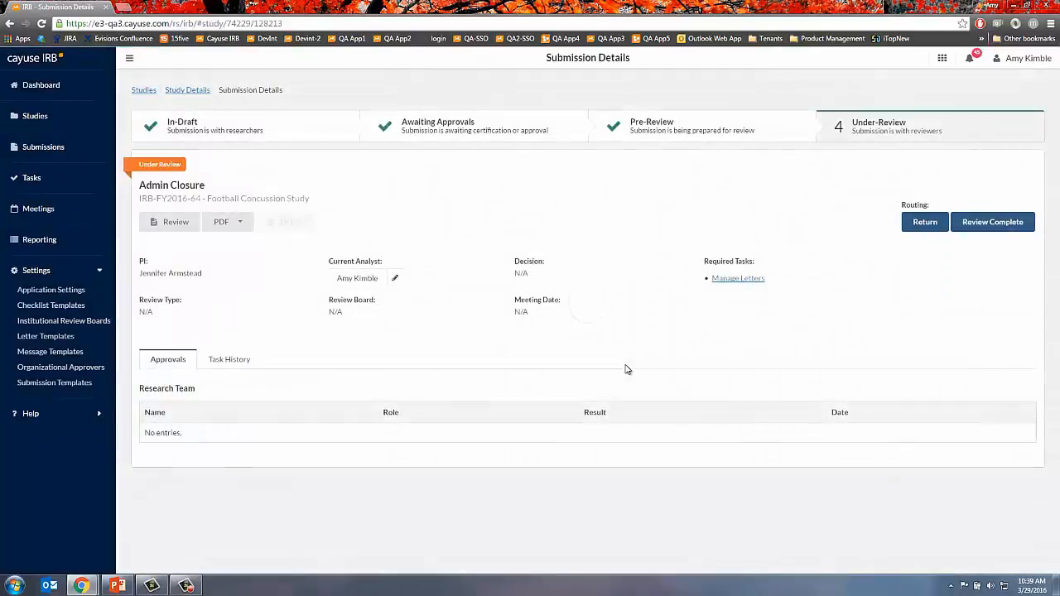
- Draft a new letter for the submission with a replaced To recipient and attempt to save it
click(744, 281)
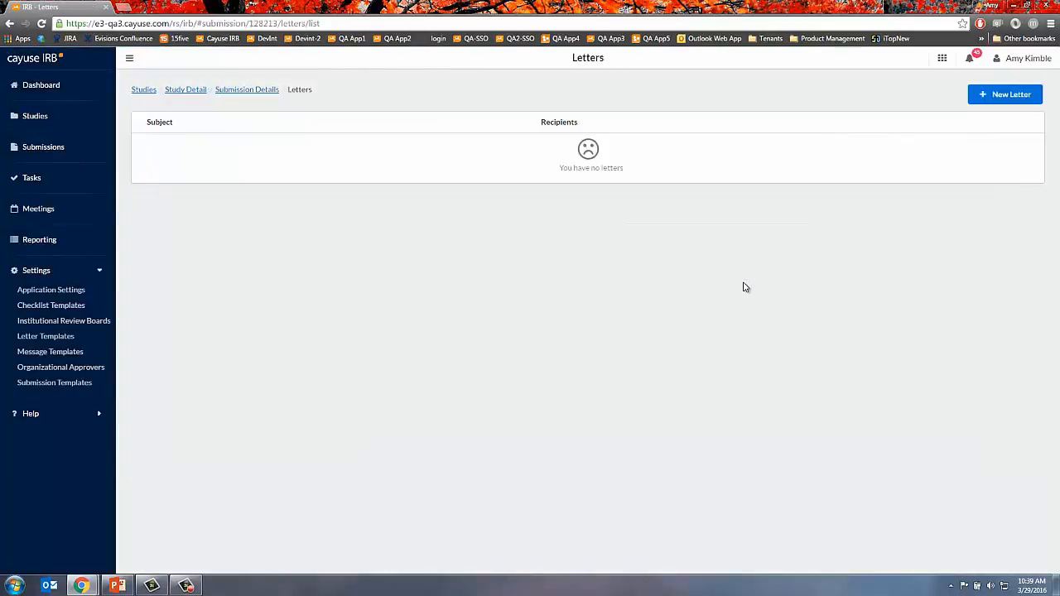
click(1004, 95)
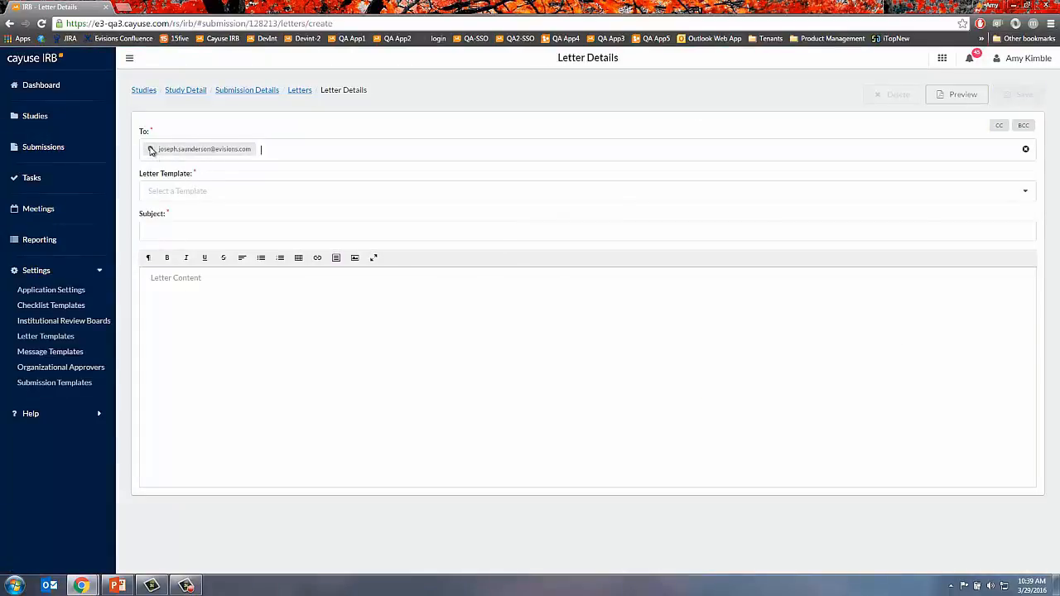
key(BackSpace)
key(BackSpace)
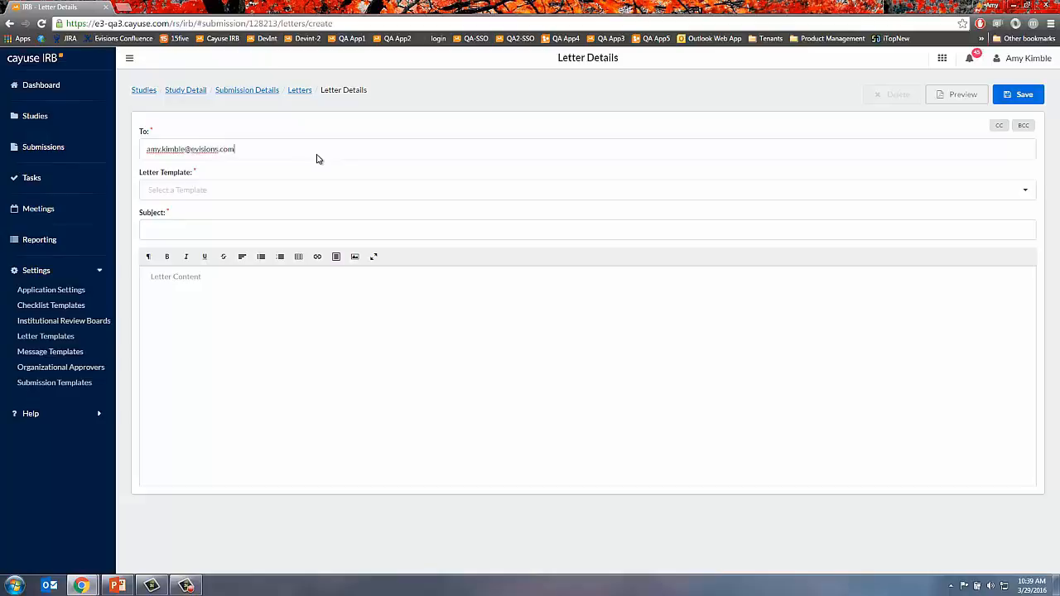
key(Return)
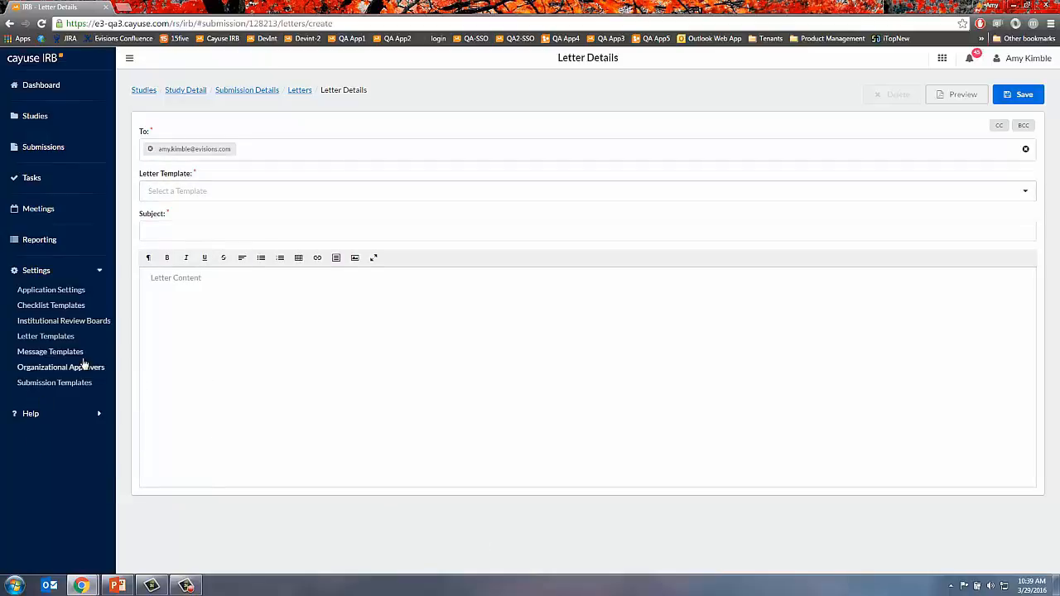
click(1019, 96)
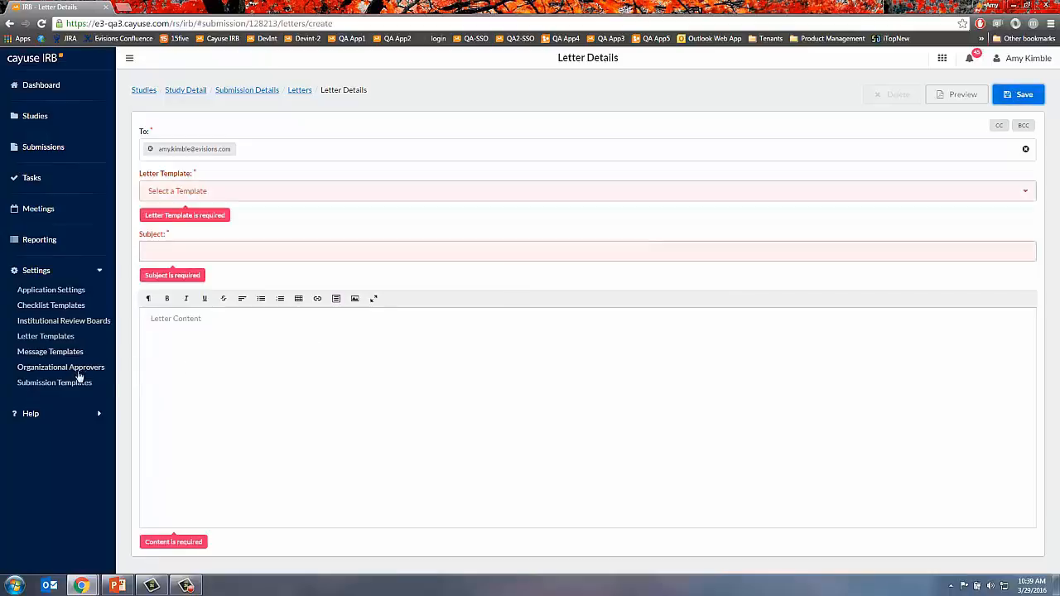
- Discard the unsaved letter and go to the Letter Templates list
click(300, 91)
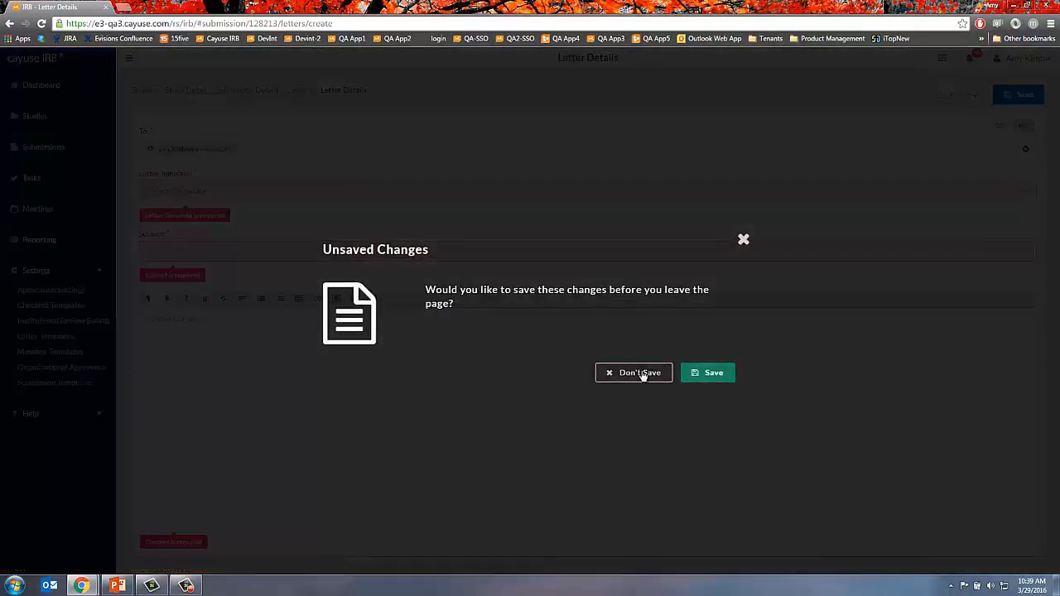
click(640, 373)
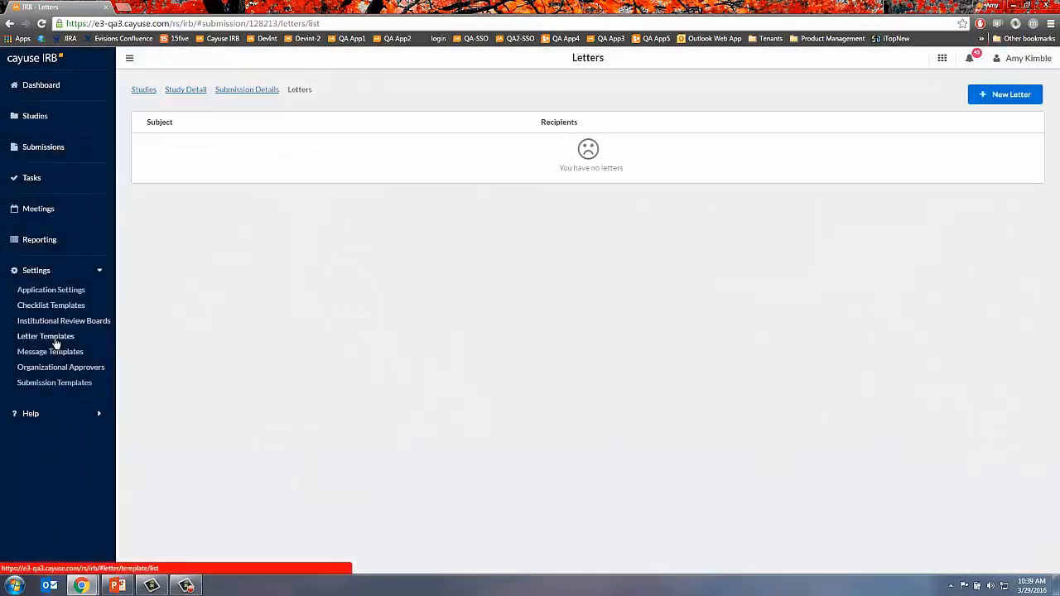
click(55, 343)
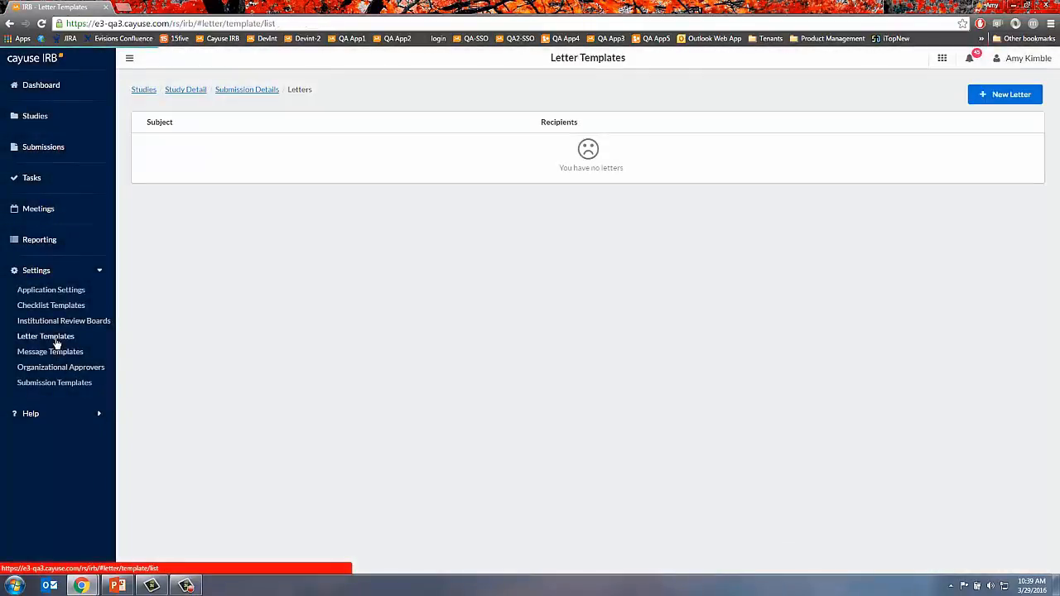
- Save an active 'Admin Closure' template for Admin Closure submissions reading 'This is to document that the study is closed.'
click(1006, 94)
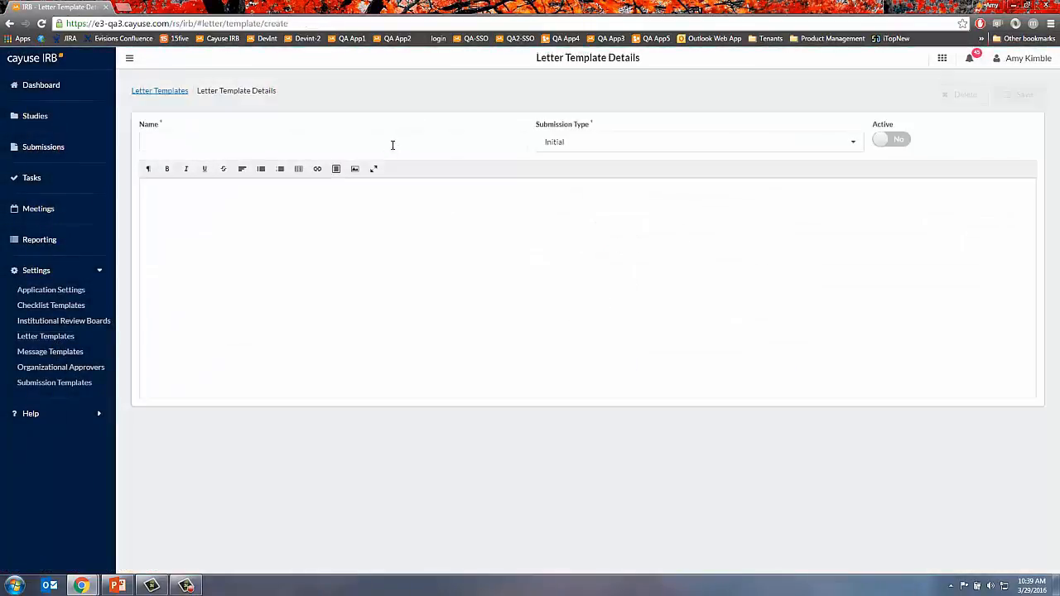
click(389, 142)
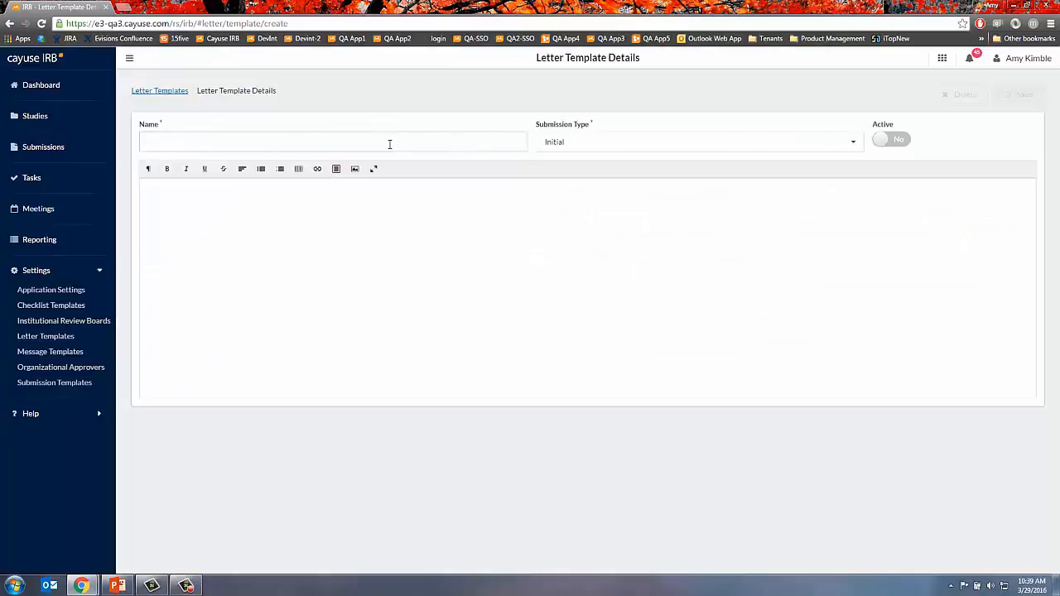
text(Admin Closure)
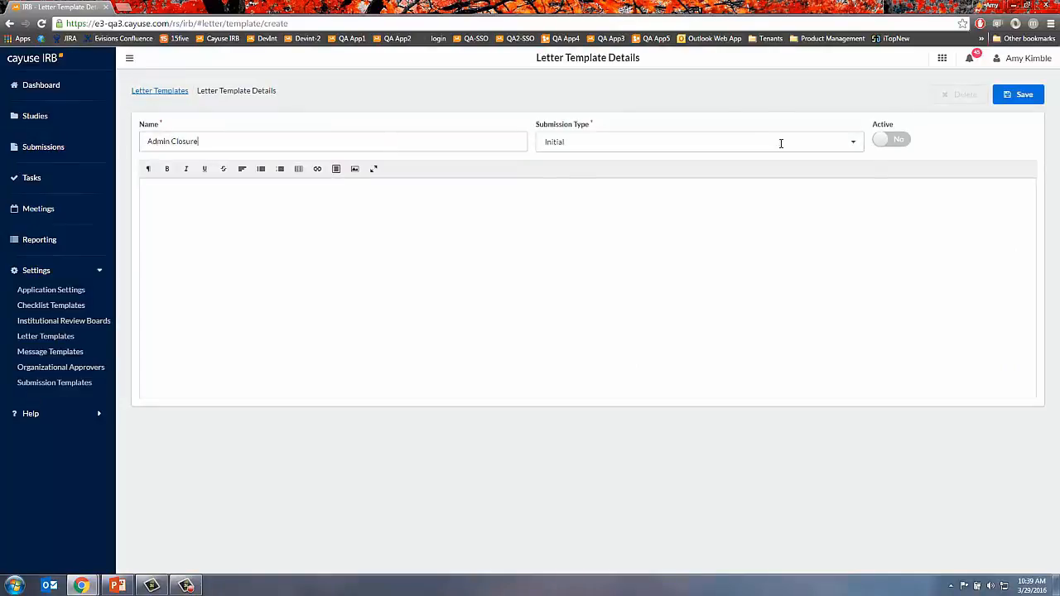
click(781, 141)
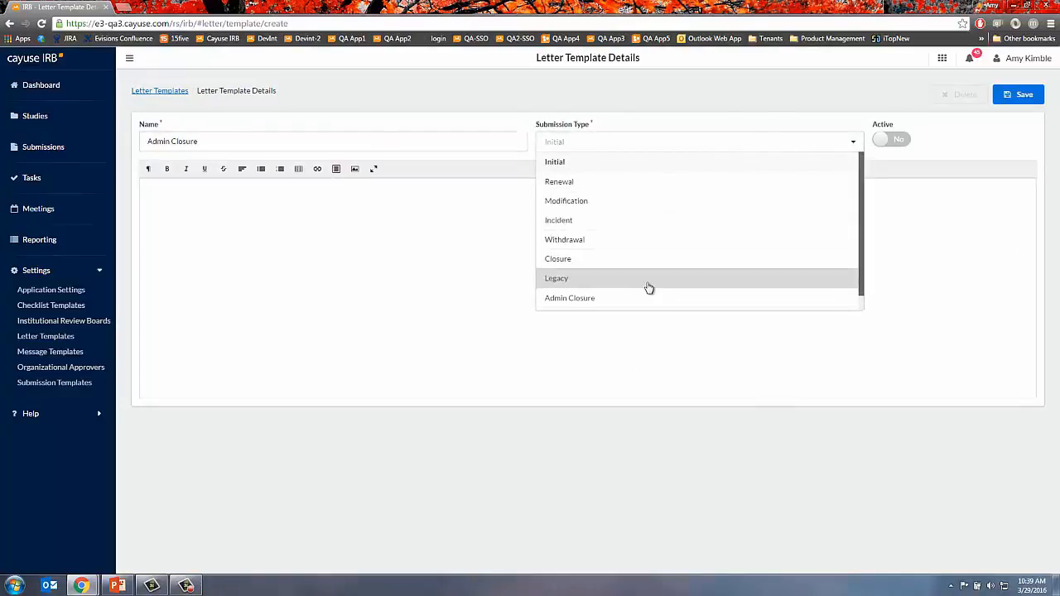
scroll(580, 276, down, 1)
click(590, 283)
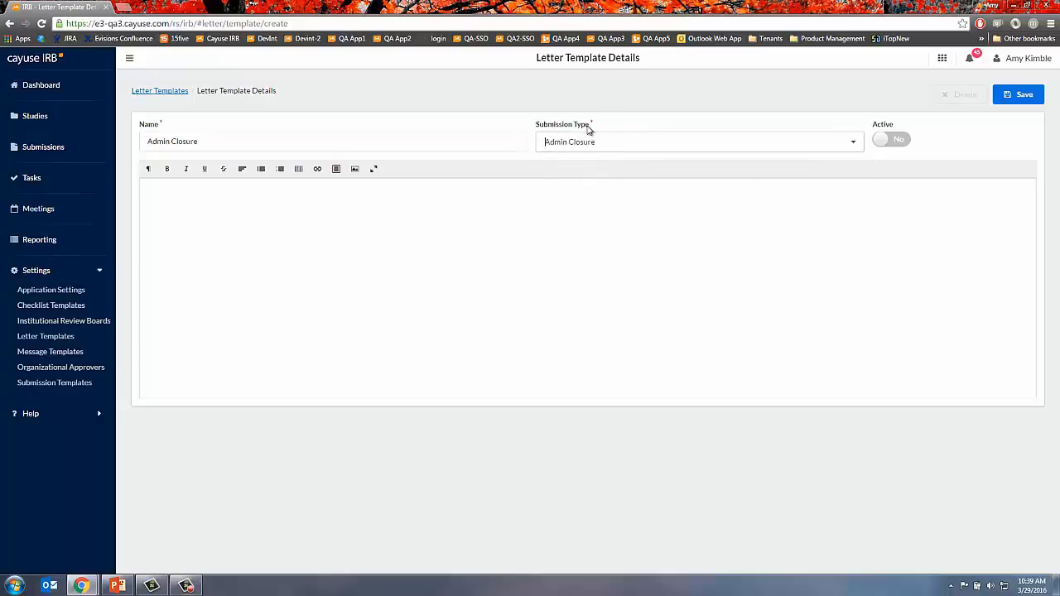
click(878, 139)
click(594, 266)
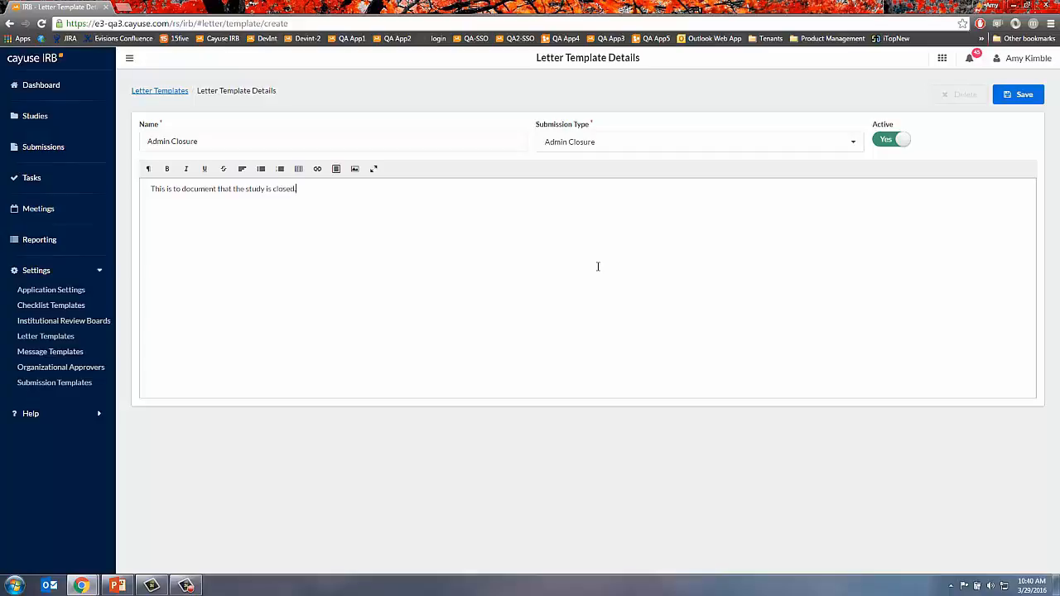
click(1038, 94)
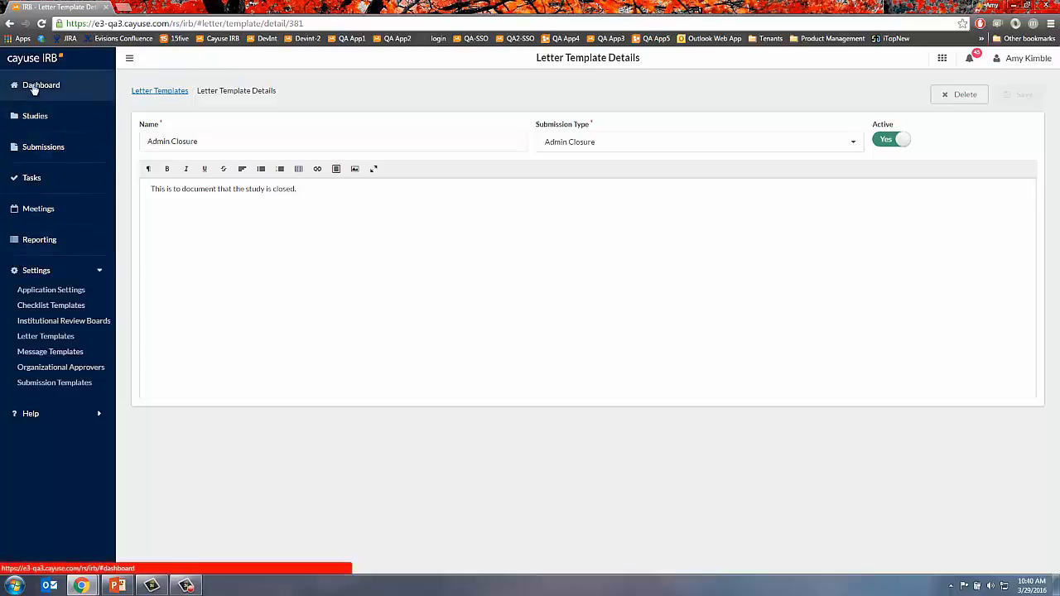
- Reach the IRB-FY2016-64 Admin Closure task via Dashboard's My Tasks and open Manage Letters
click(50, 150)
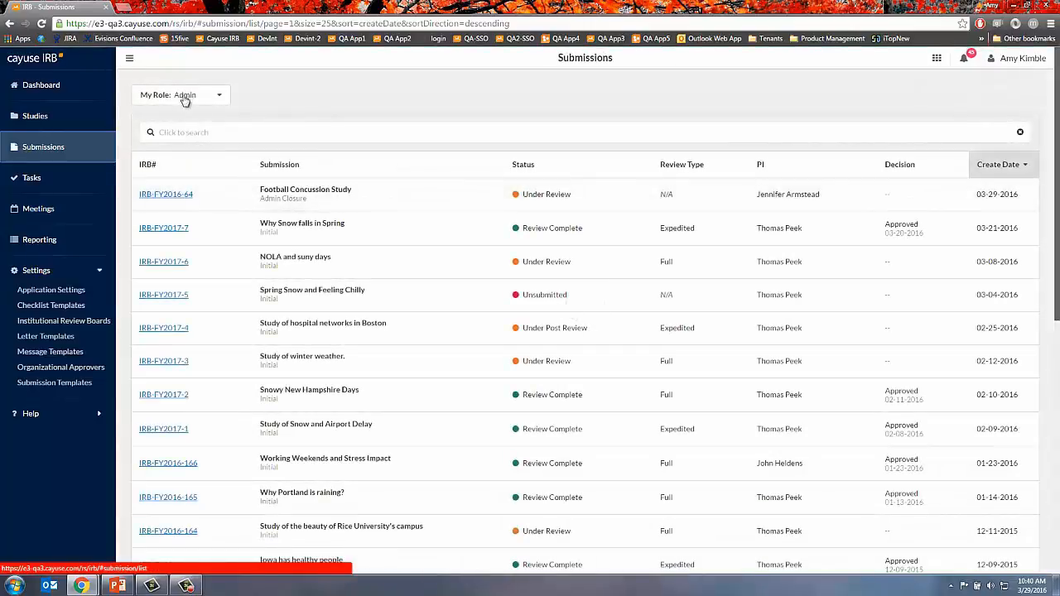
click(45, 94)
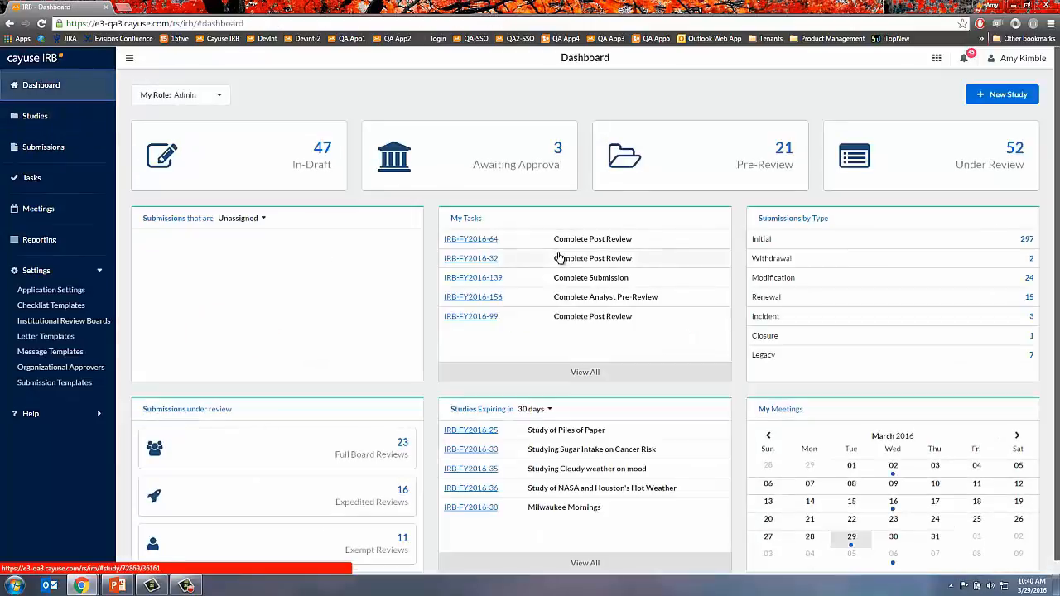
click(604, 383)
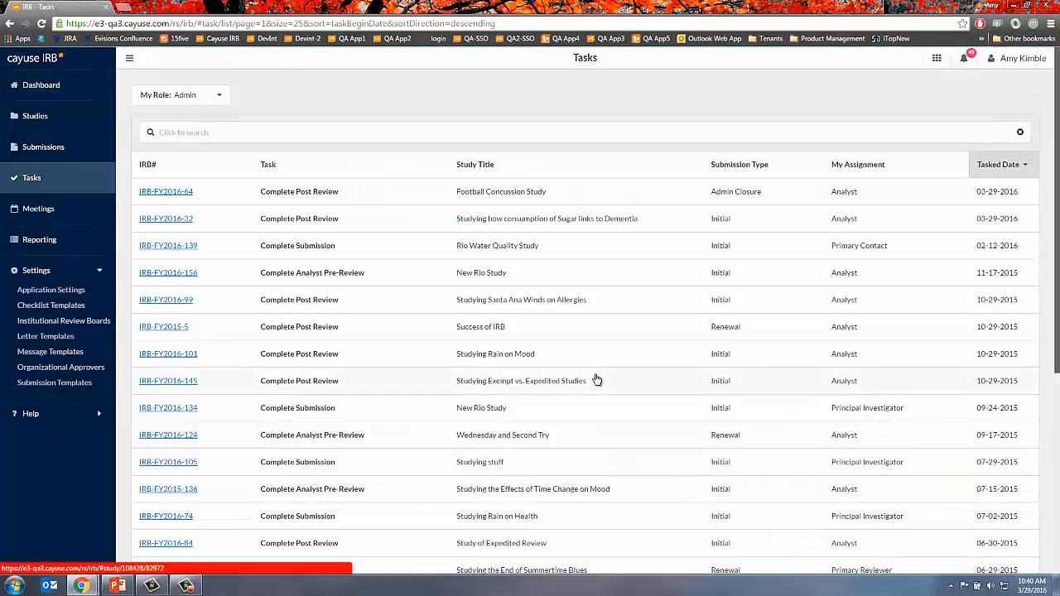
click(423, 197)
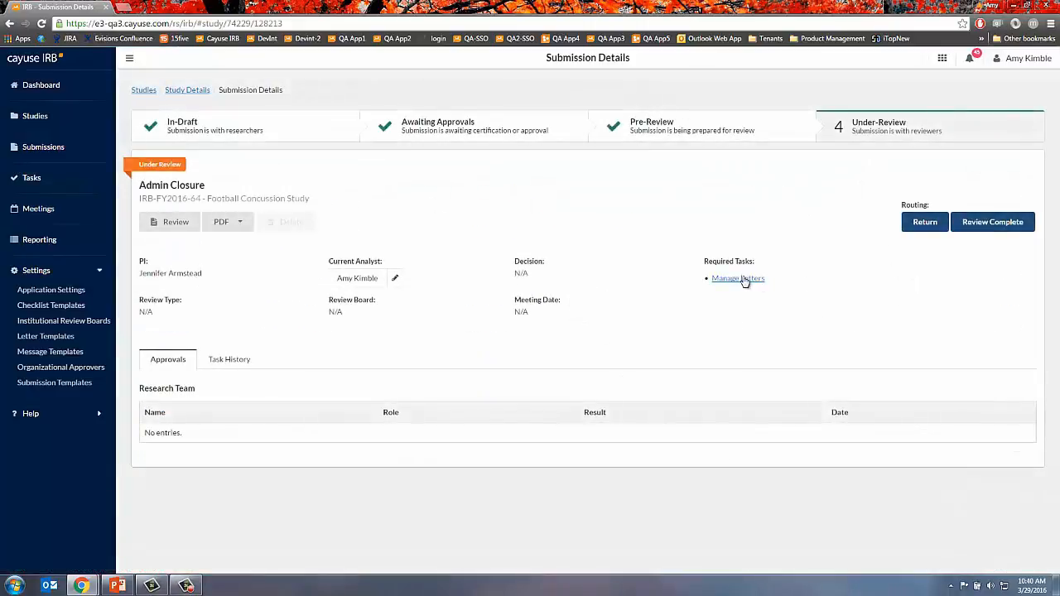
click(745, 279)
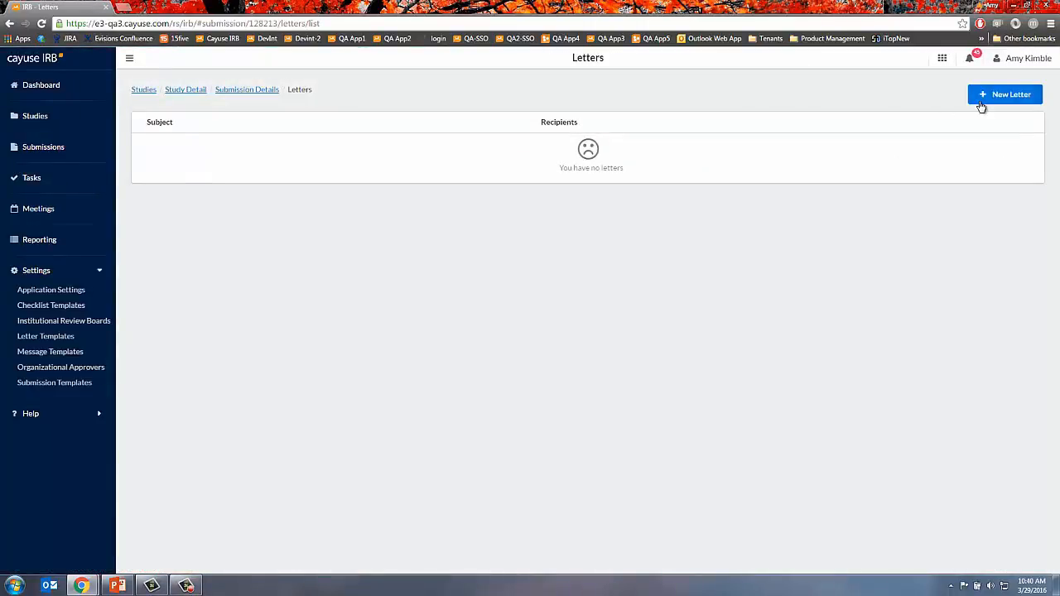
- Save a new letter from the Admin Closure template to a replaced To recipient
click(984, 101)
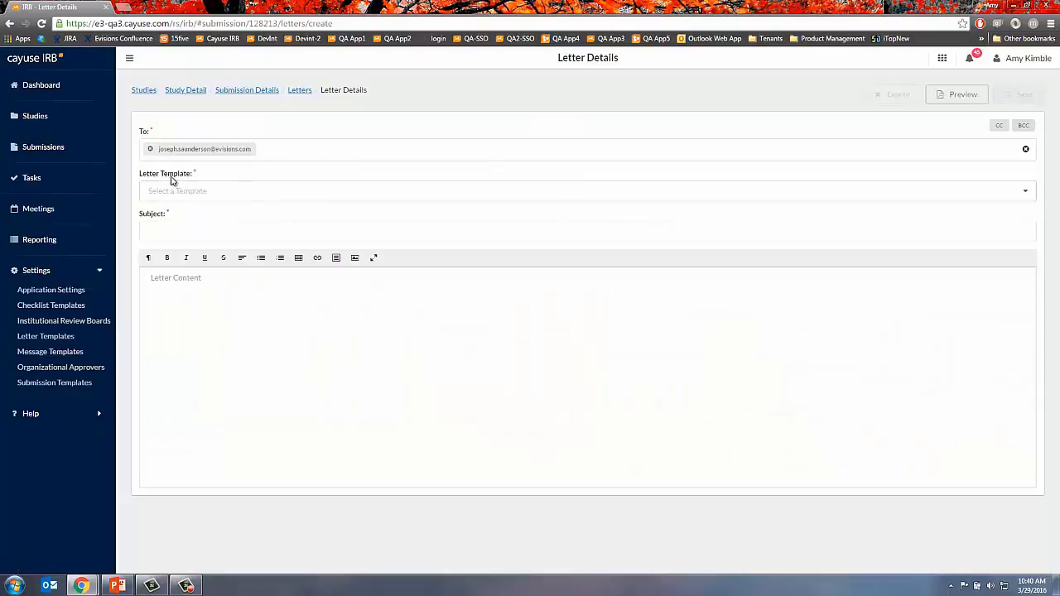
key(BackSpace)
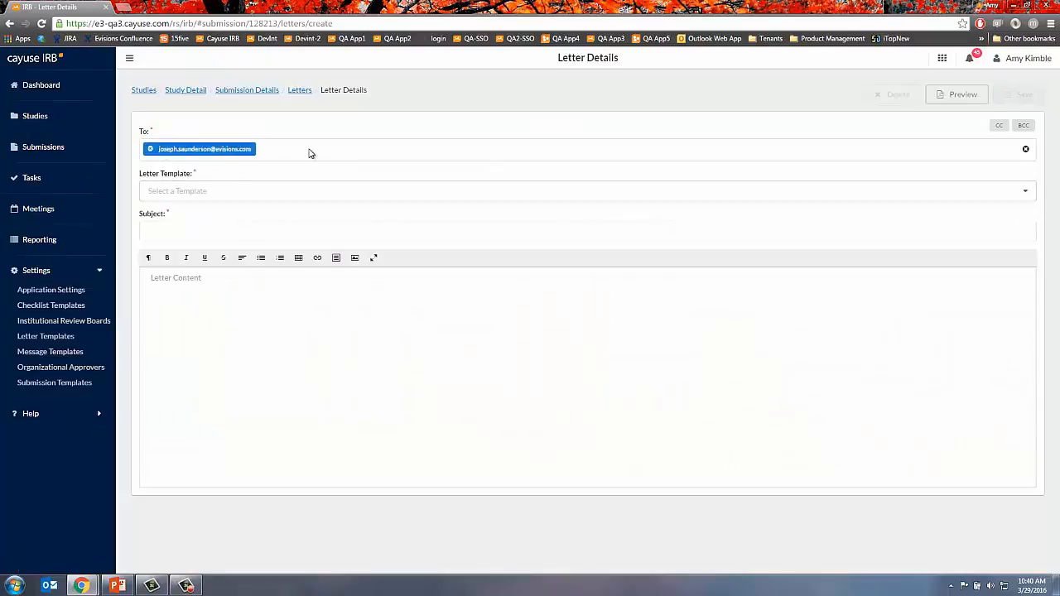
key(BackSpace)
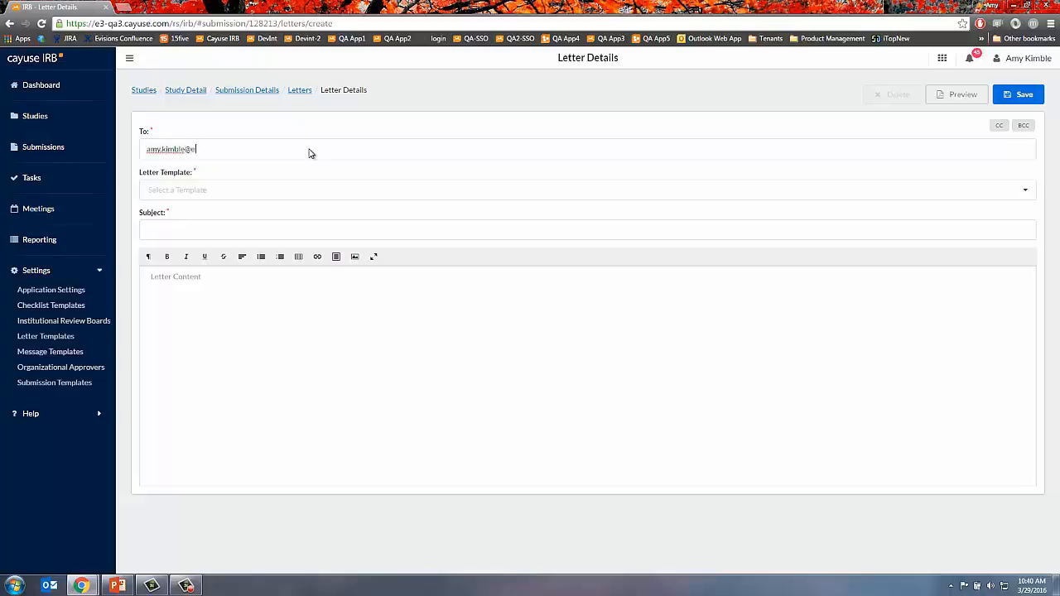
key(Return)
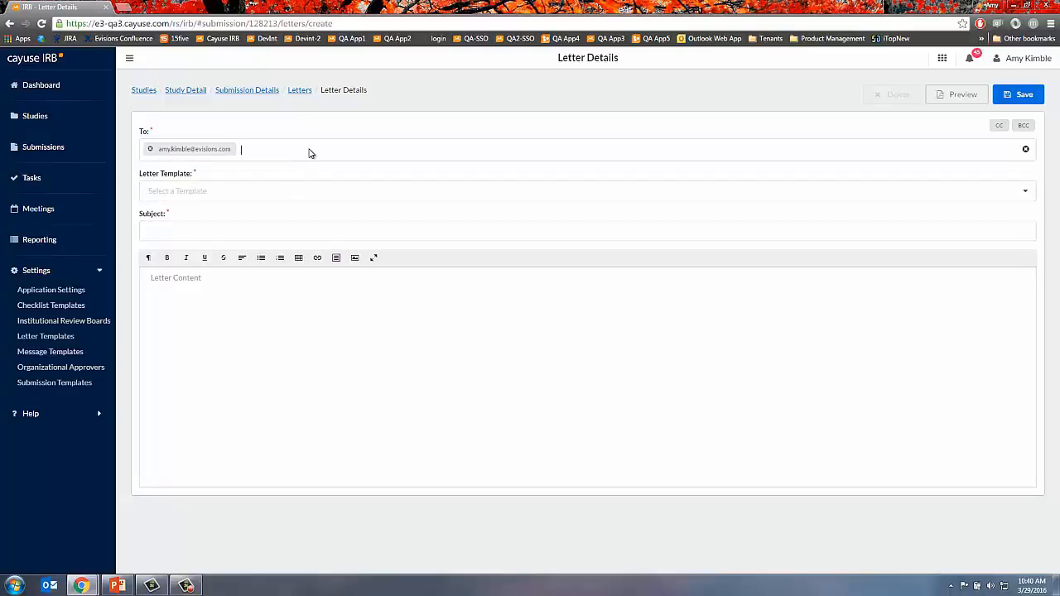
click(264, 197)
click(195, 212)
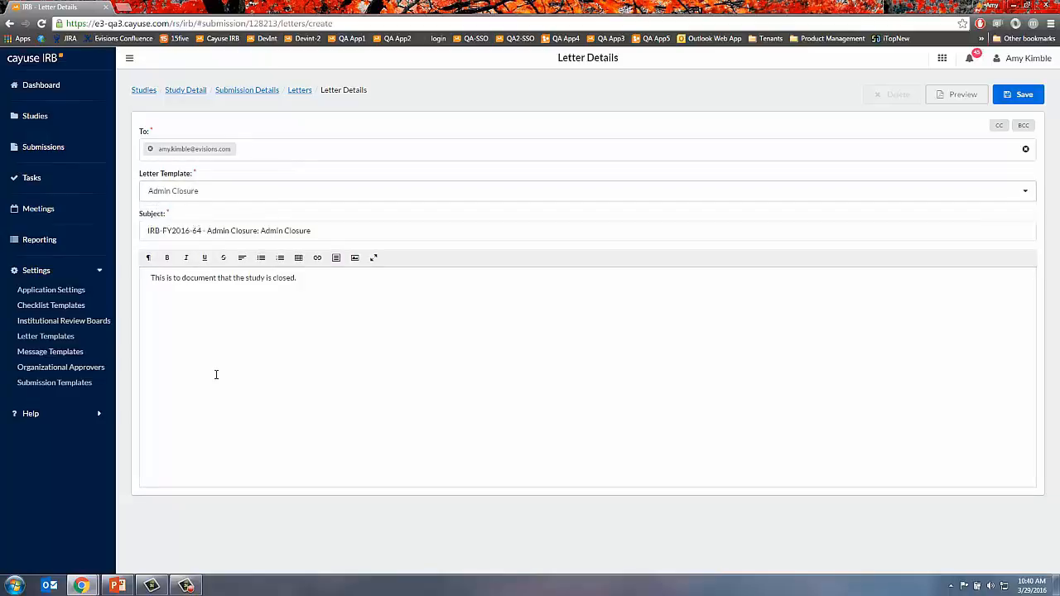
click(335, 258)
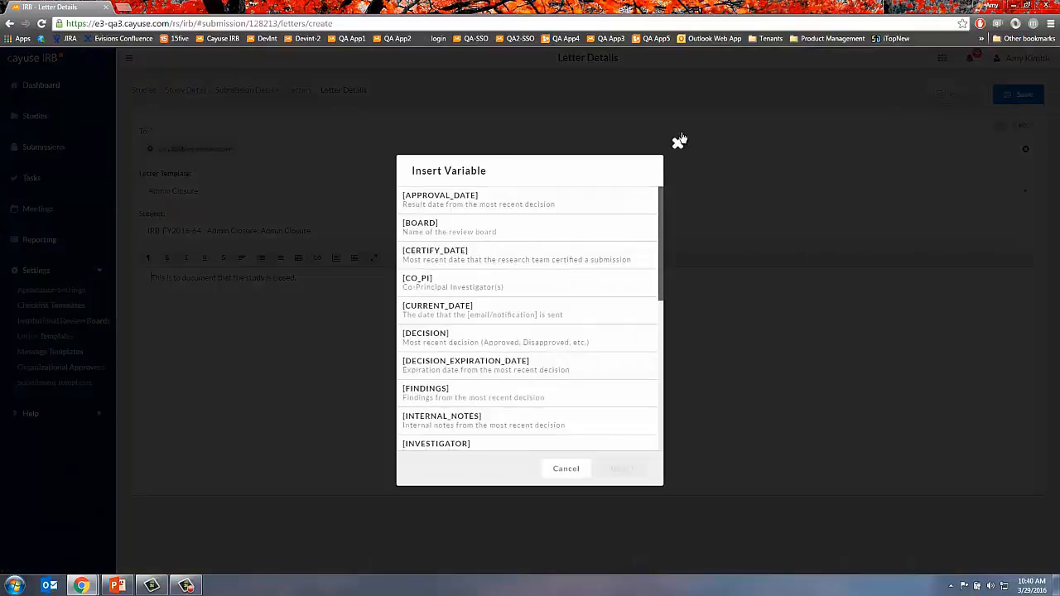
click(679, 143)
click(1024, 95)
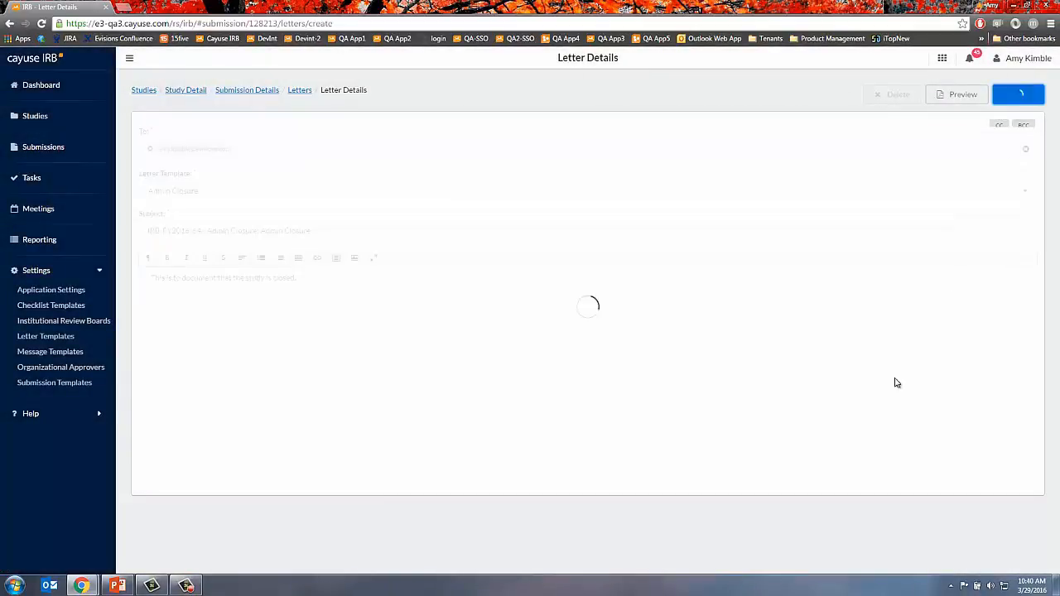
click(229, 95)
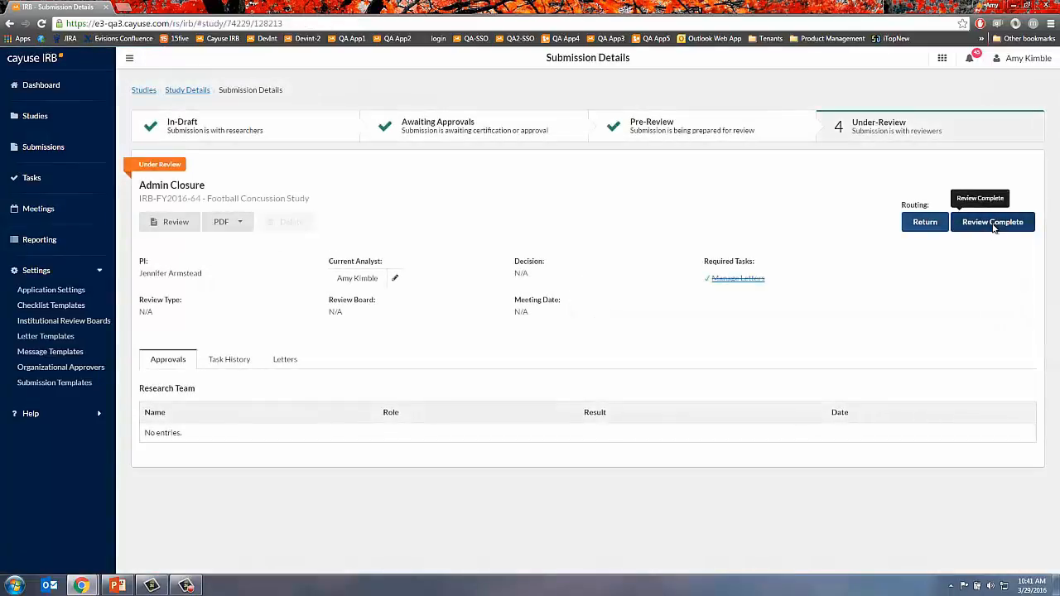
- Mark the Admin Closure review complete, confirm closing the study, and return to Study Details
click(993, 224)
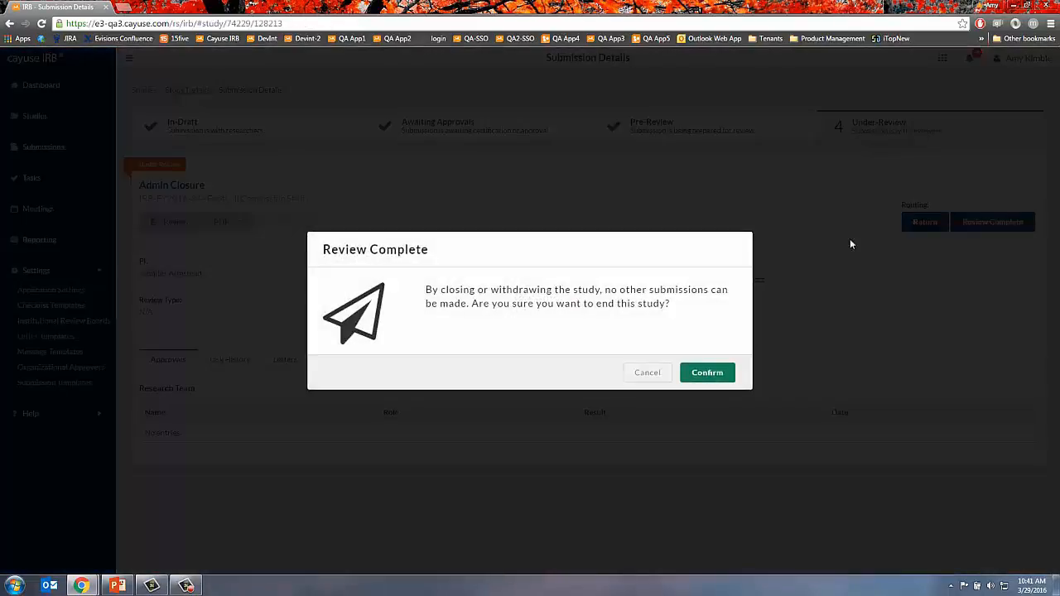
click(710, 374)
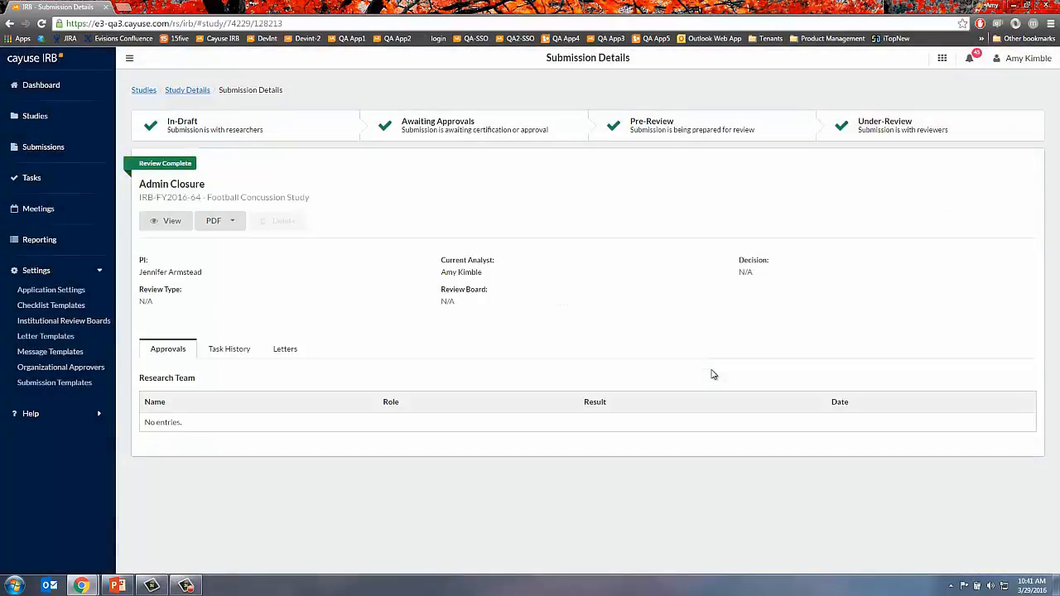
click(197, 97)
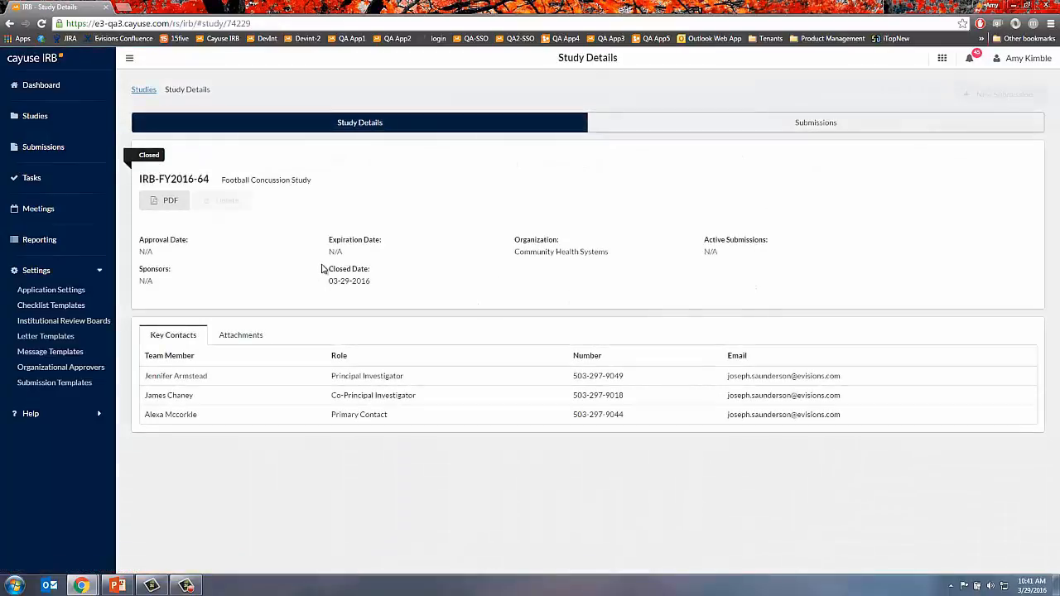
- Attach Cayuse_IRB_1_9_Release_Guide (003).pdf to the closed study, then switch to the researcher's dashboard window
drag(322, 270, 376, 280)
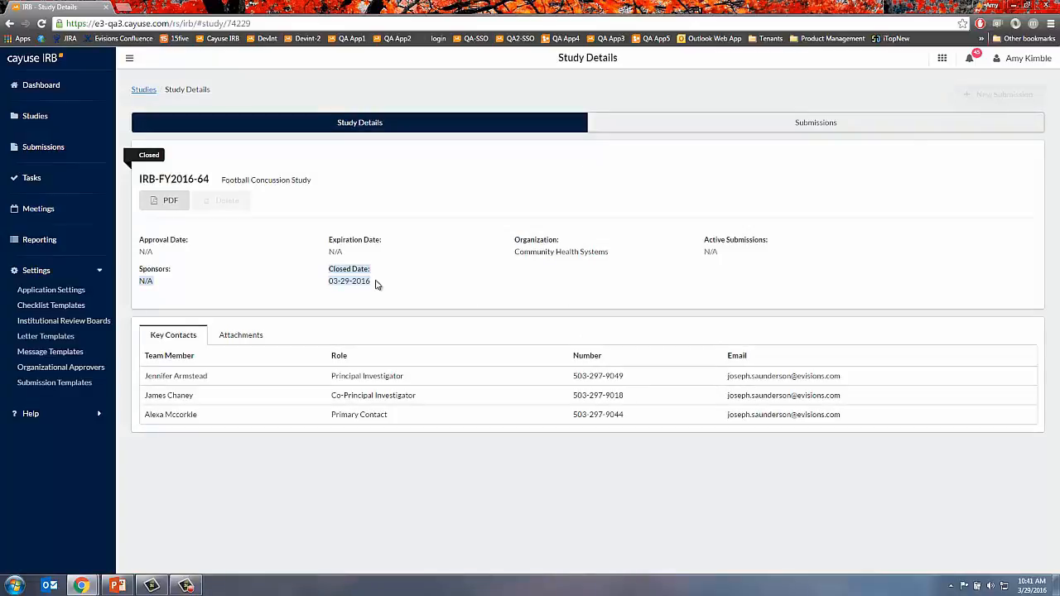
click(238, 340)
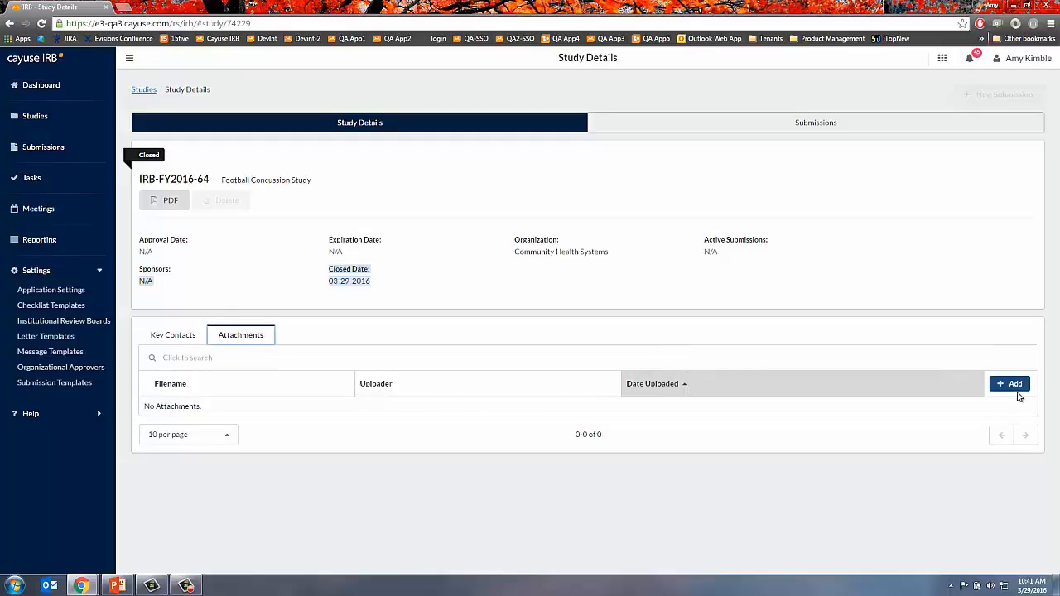
click(1016, 394)
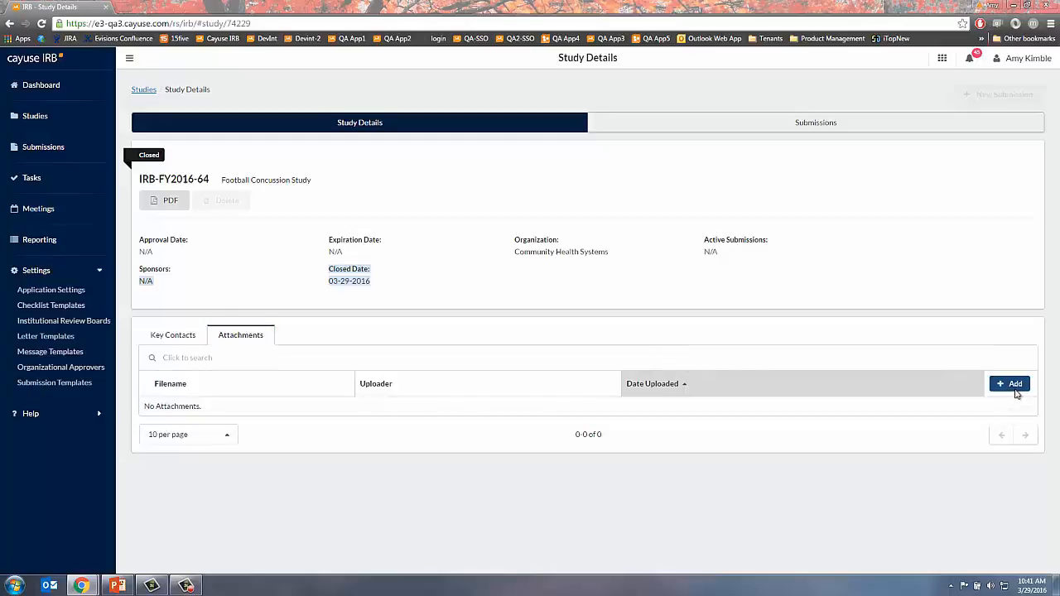
double_click(315, 141)
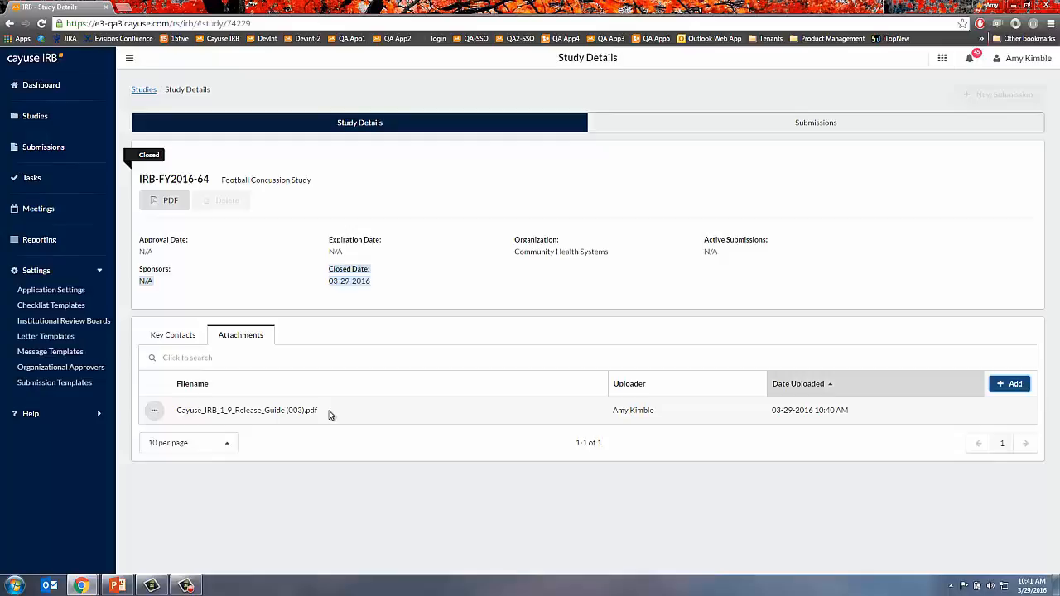
click(154, 410)
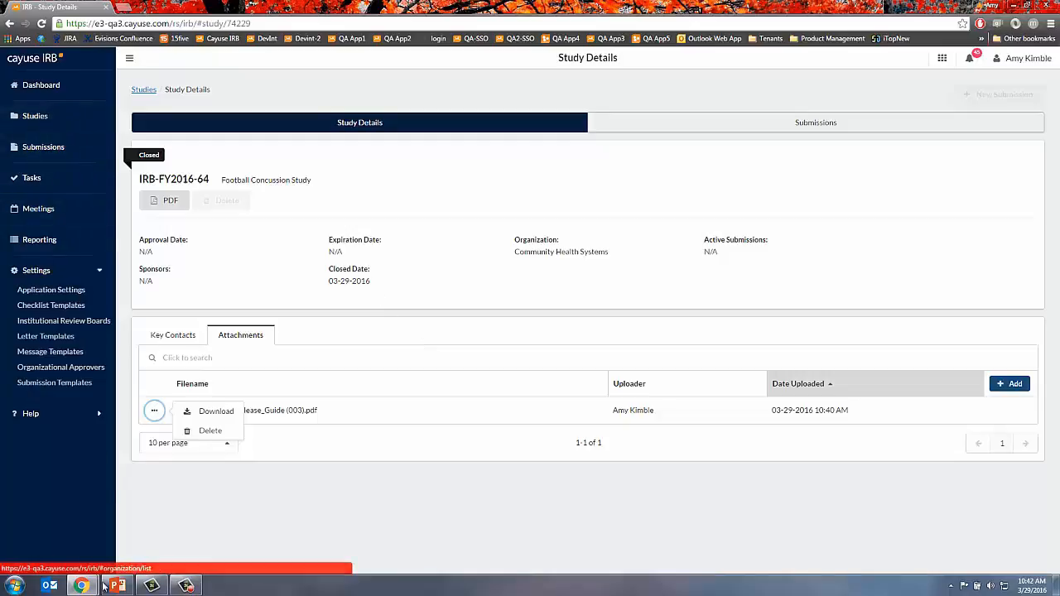
mouse_move(83, 586)
click(186, 505)
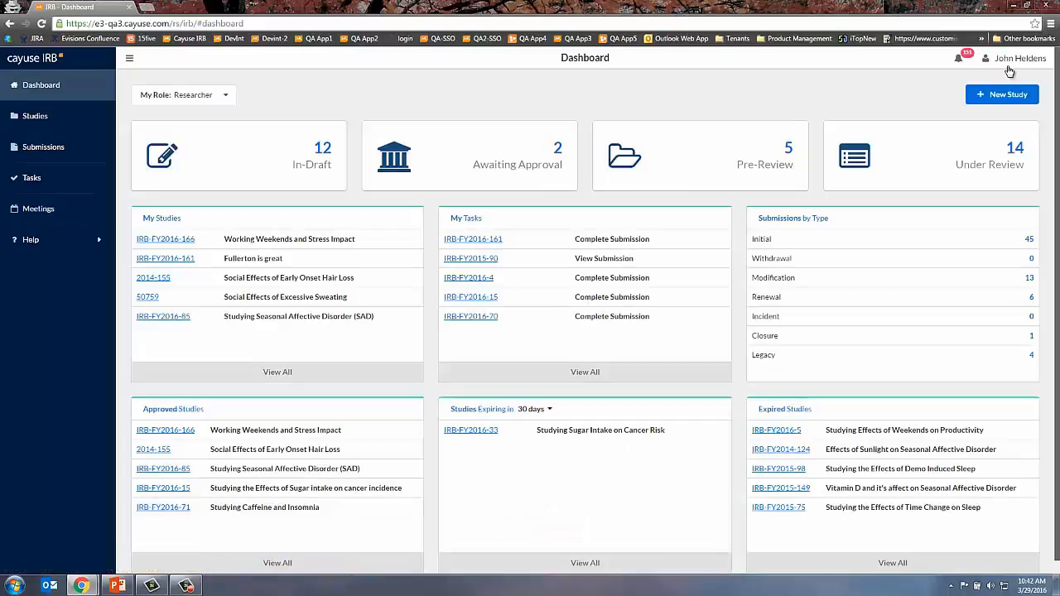
- Keep the Researcher role, open IRB-FY2016-161, and retitle the study 'Fullerton is great!!'
click(208, 98)
click(279, 80)
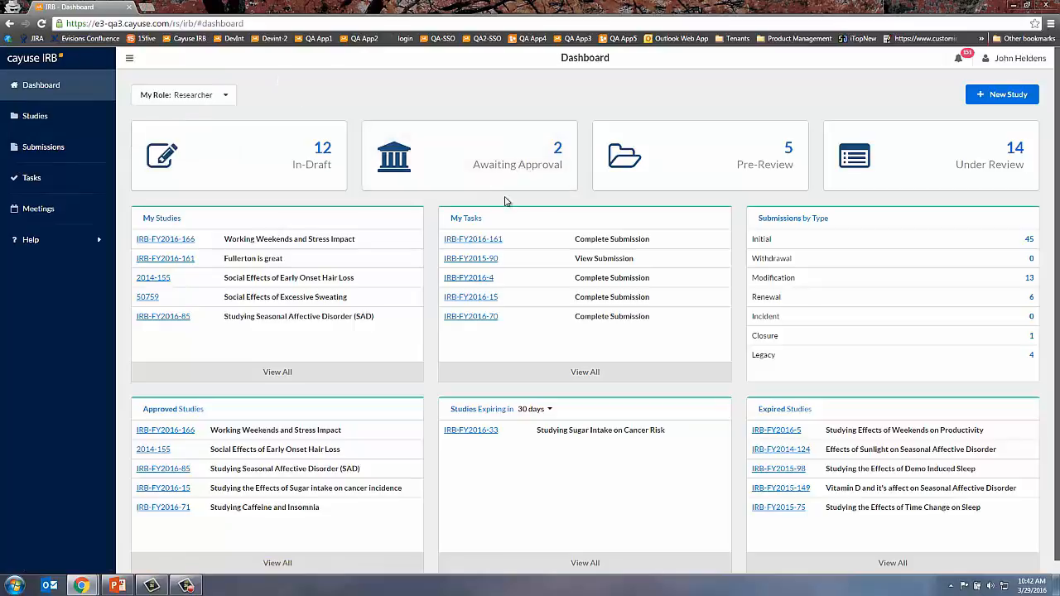
click(493, 239)
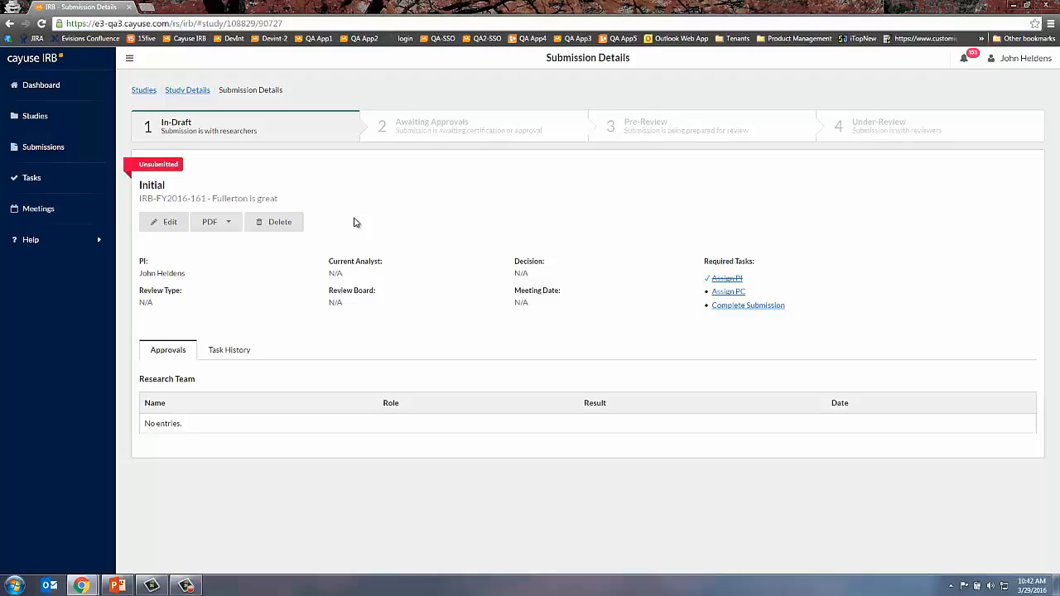
click(187, 94)
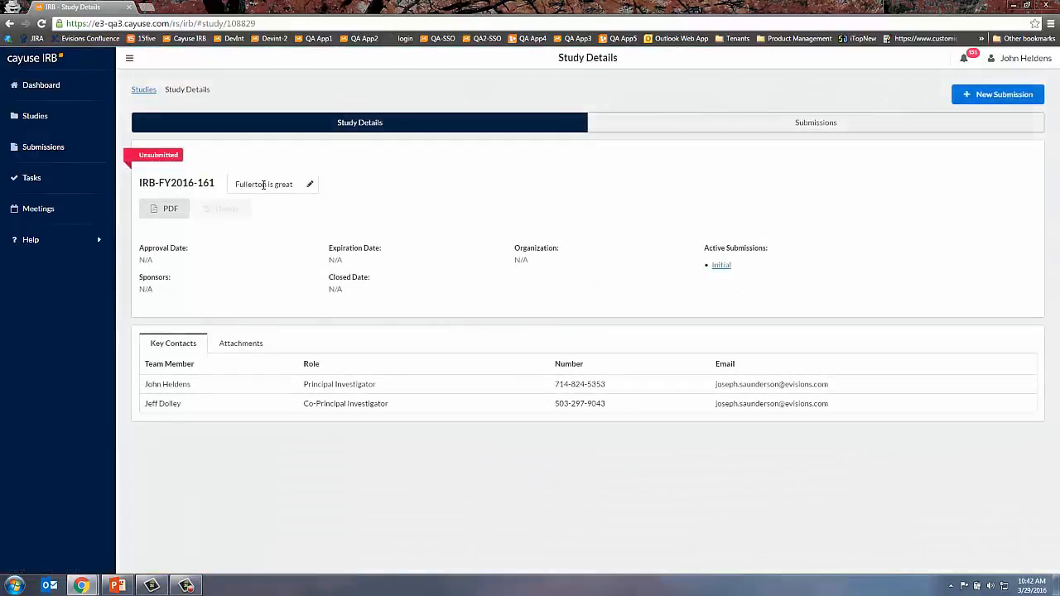
click(310, 188)
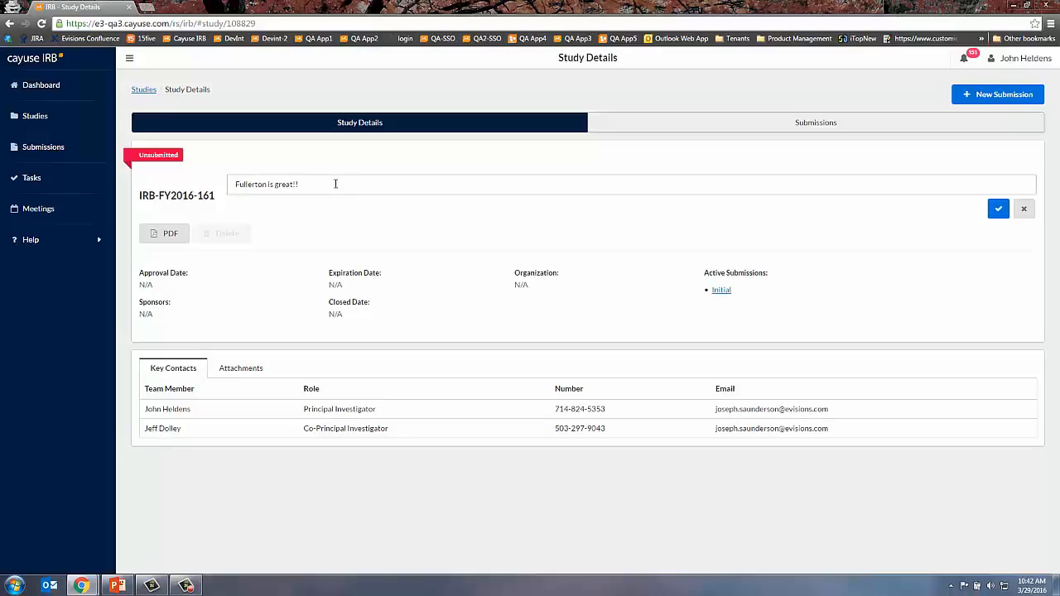
click(999, 209)
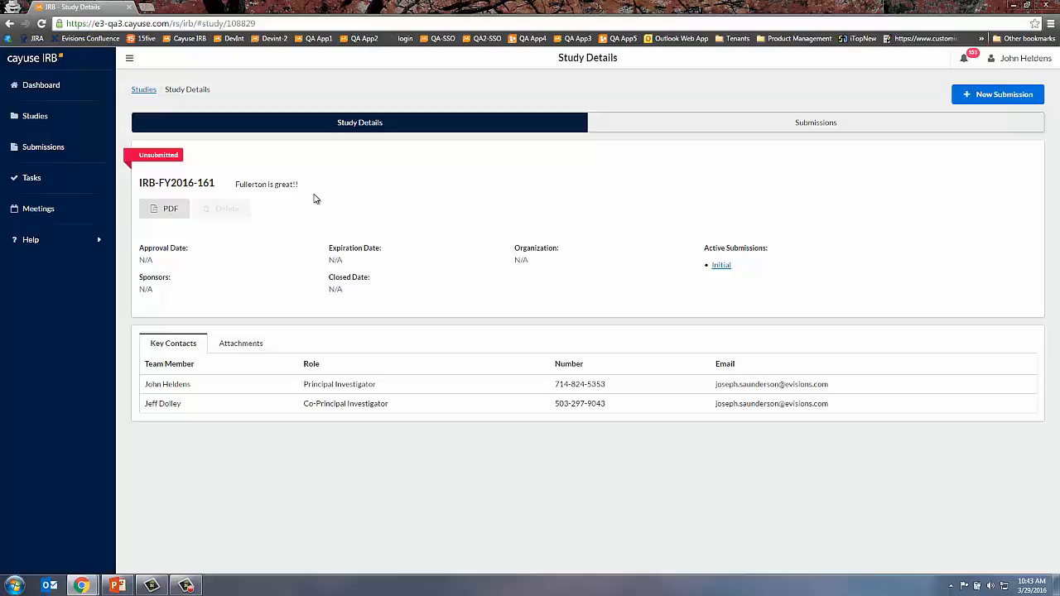
- Filter Submissions to Submission Type: Renewal and open the Demo Induced Sleep renewal
click(53, 118)
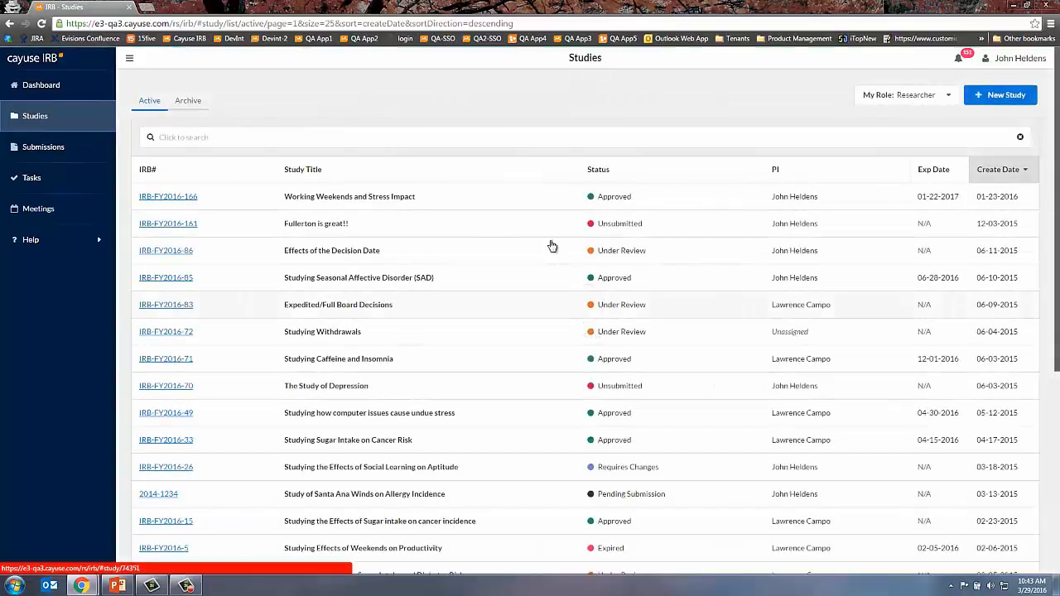
click(58, 147)
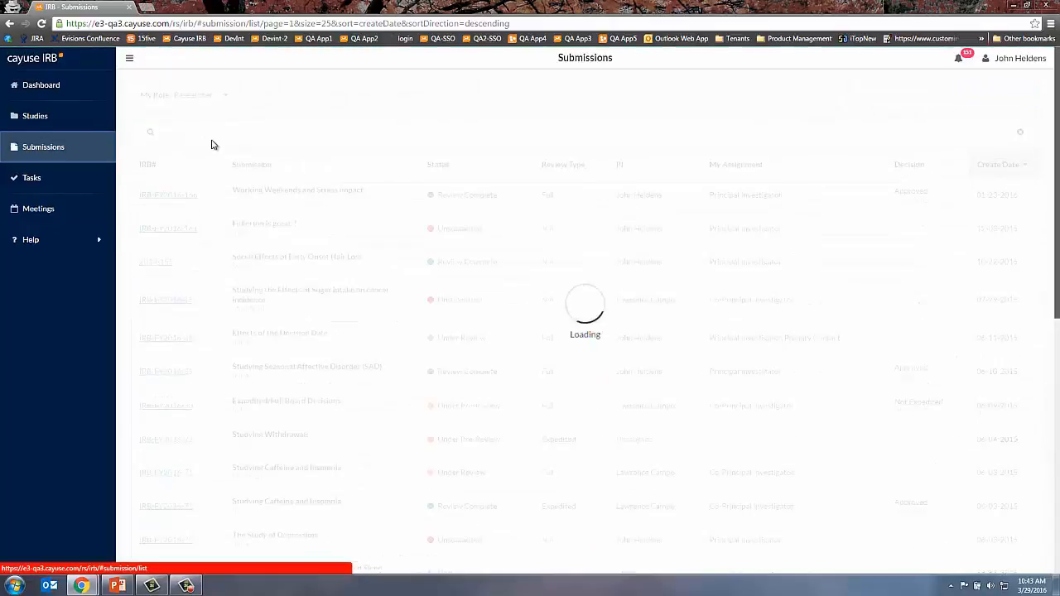
click(205, 135)
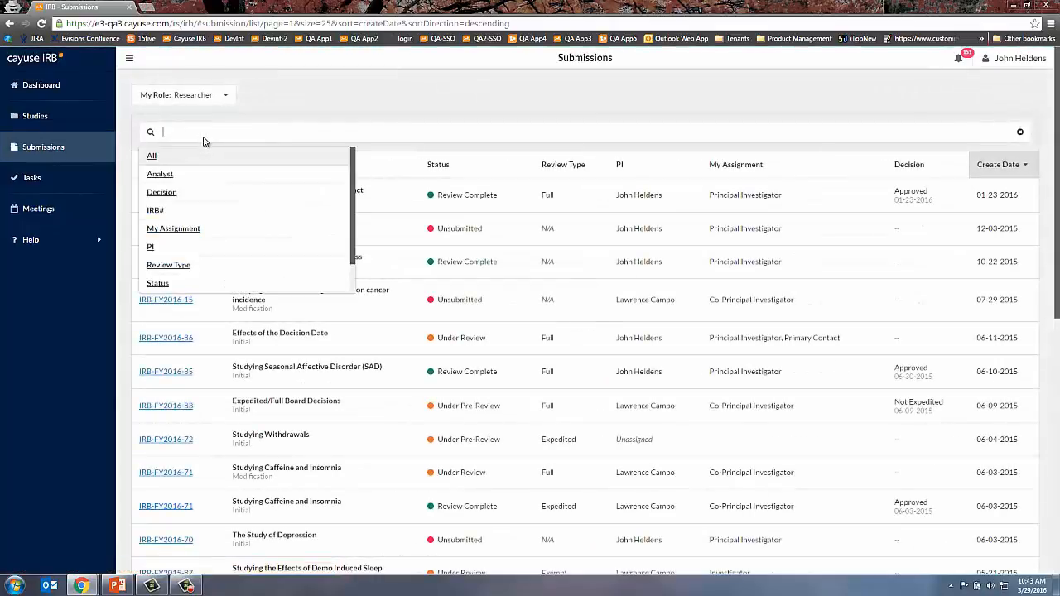
scroll(162, 271, down, 2)
click(176, 283)
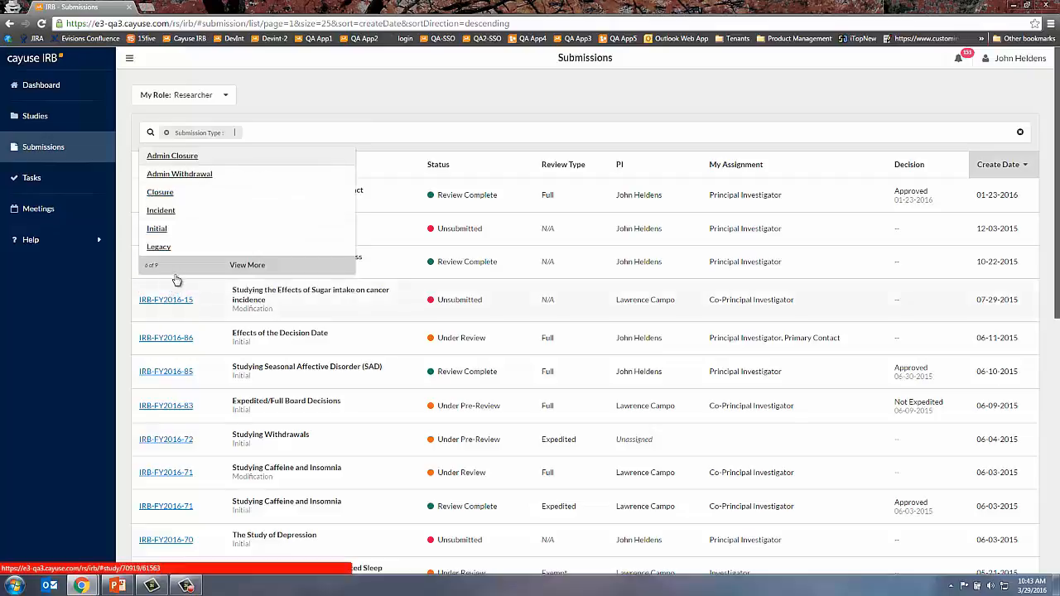
scroll(186, 207, down, 1)
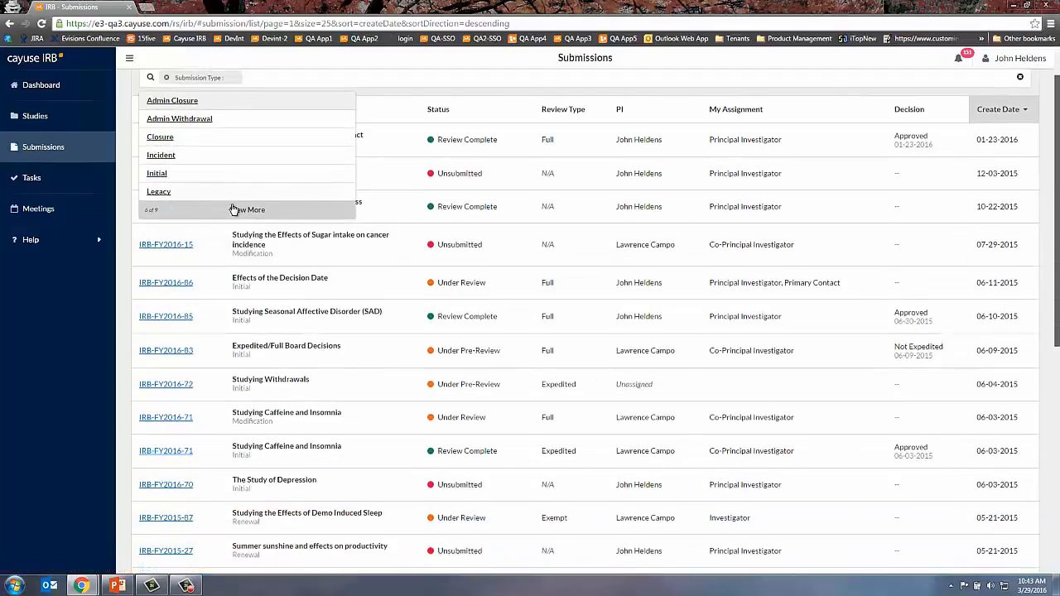
text(re)
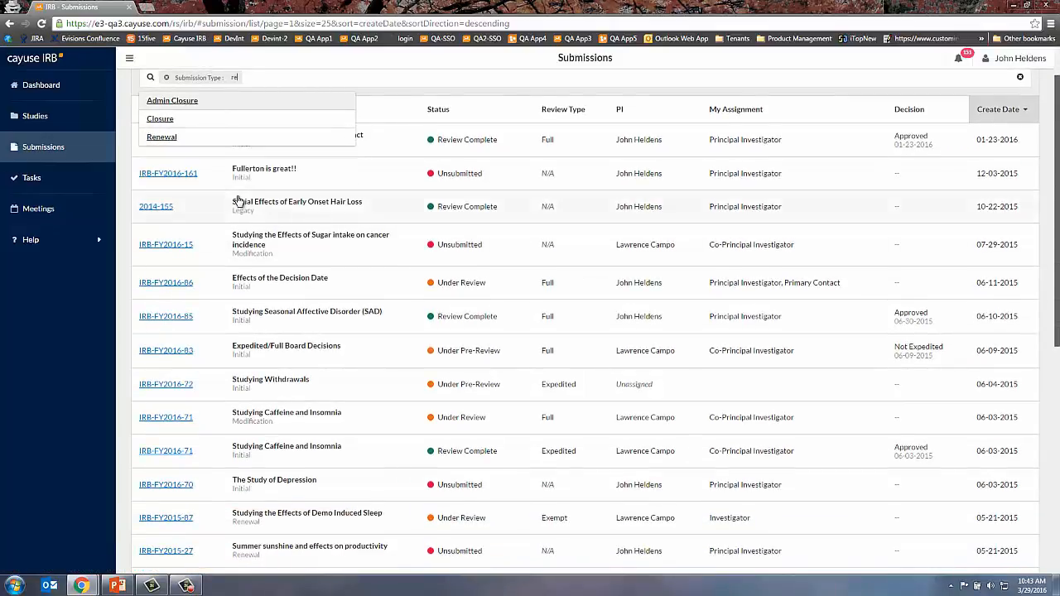
click(170, 136)
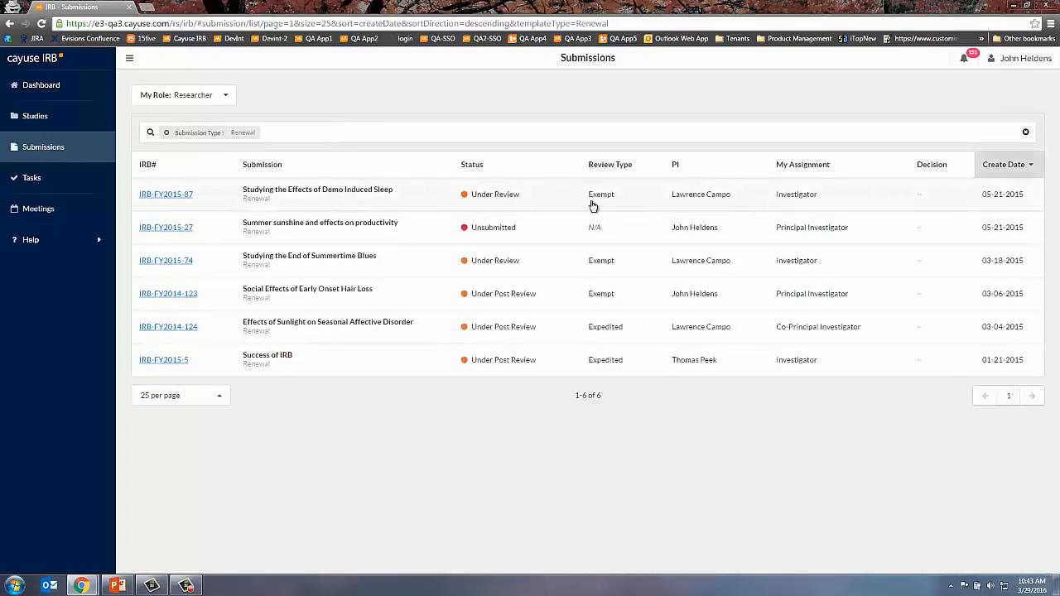
click(324, 193)
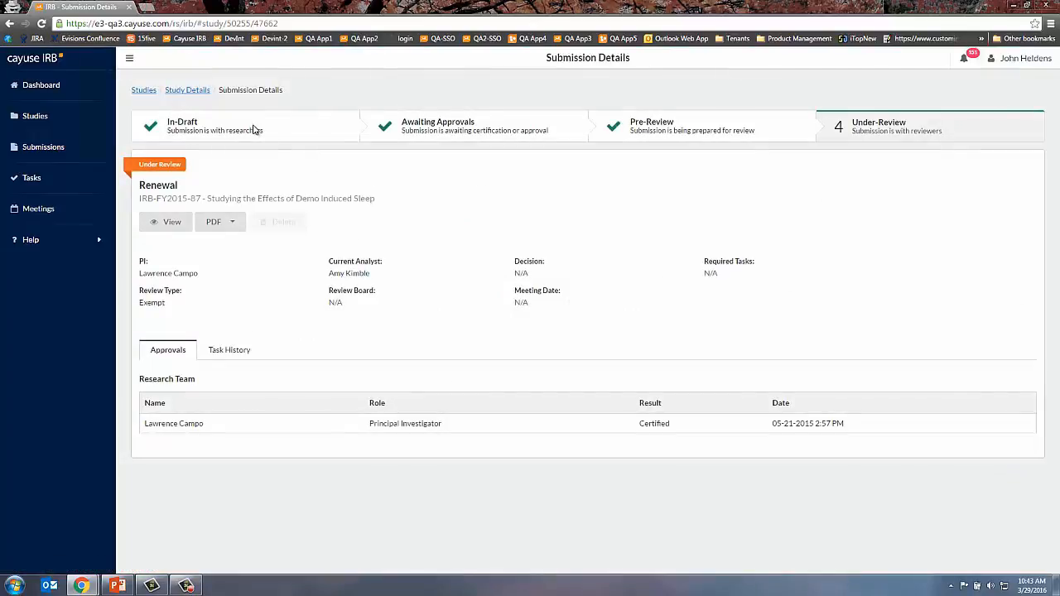
- Create a new Incident submission for study IRB-FY2015-87 and open its Event Information form
click(193, 92)
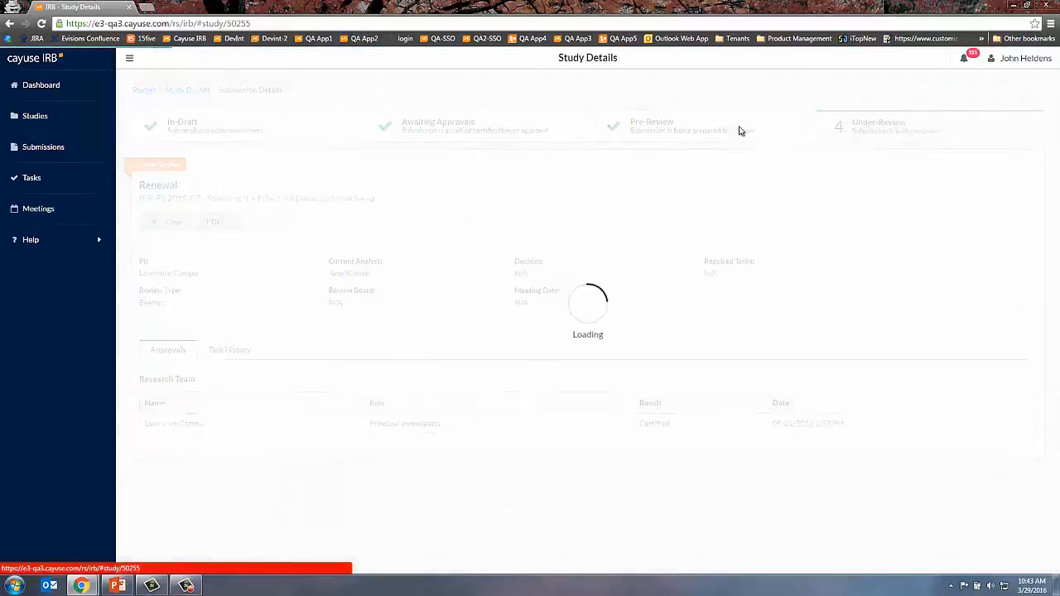
click(984, 96)
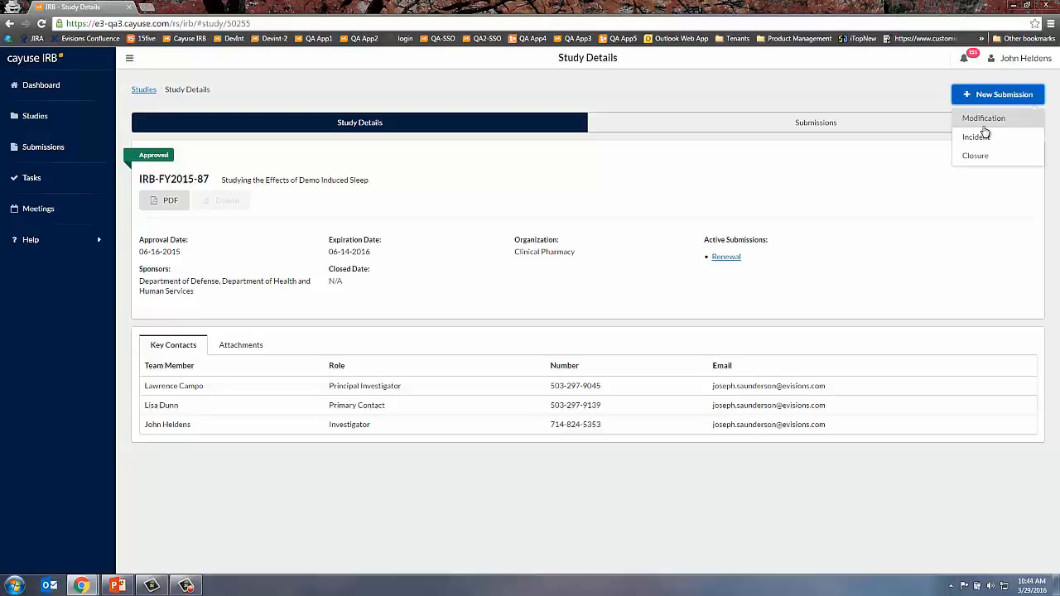
click(973, 137)
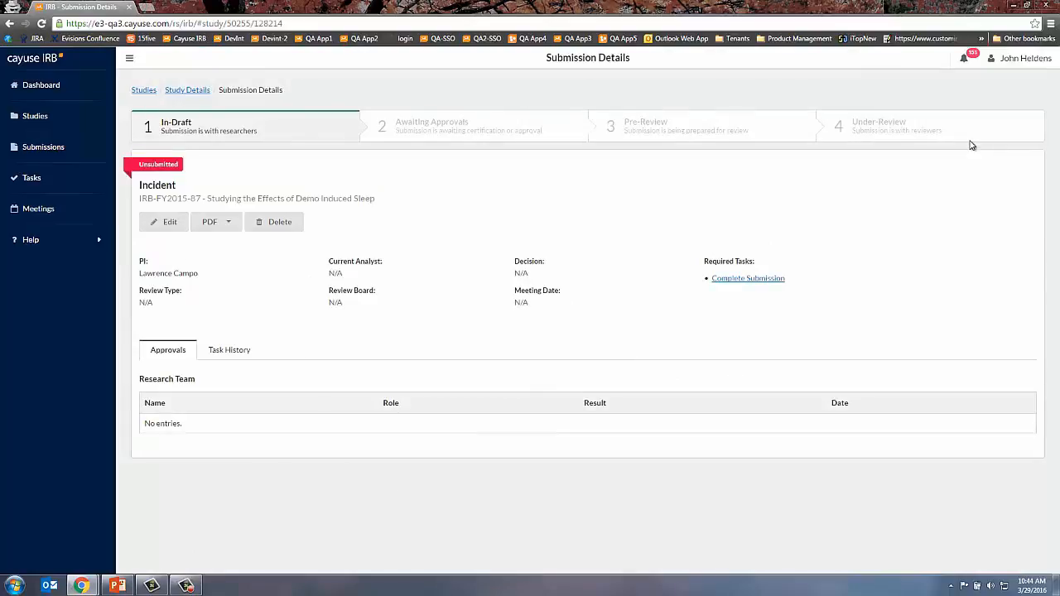
click(748, 281)
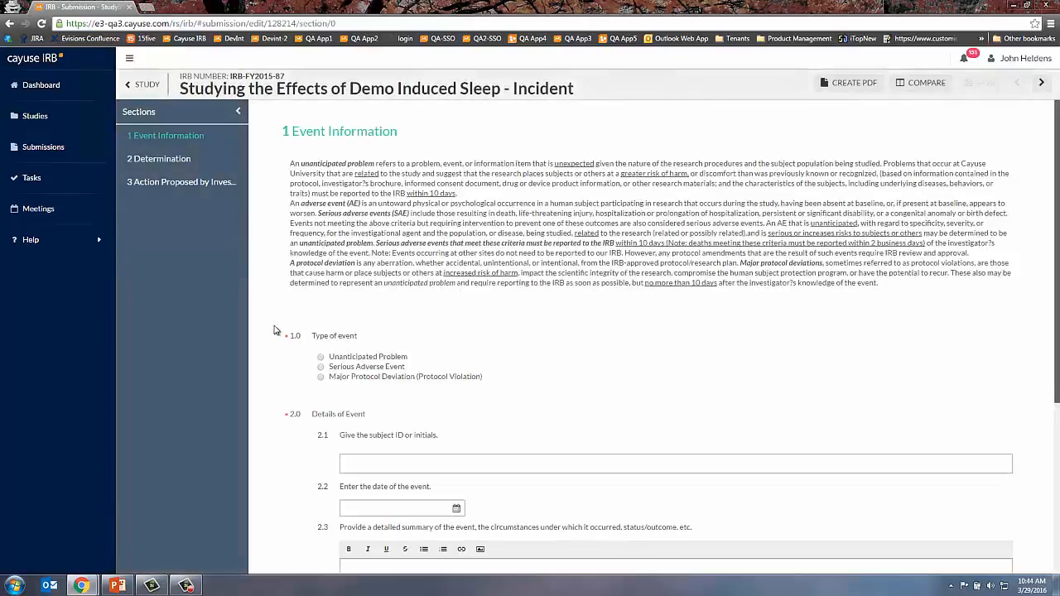
- Enter the subject ID, set the event date to 11/30/2016, and answer No to the drug/device question
scroll(435, 410, down, 2)
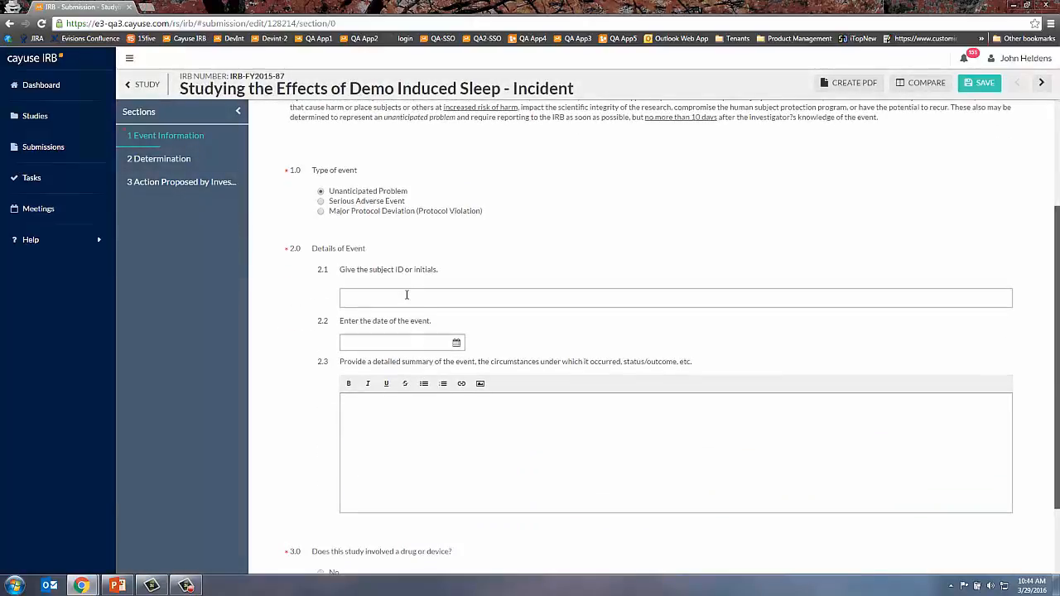
click(407, 297)
click(404, 343)
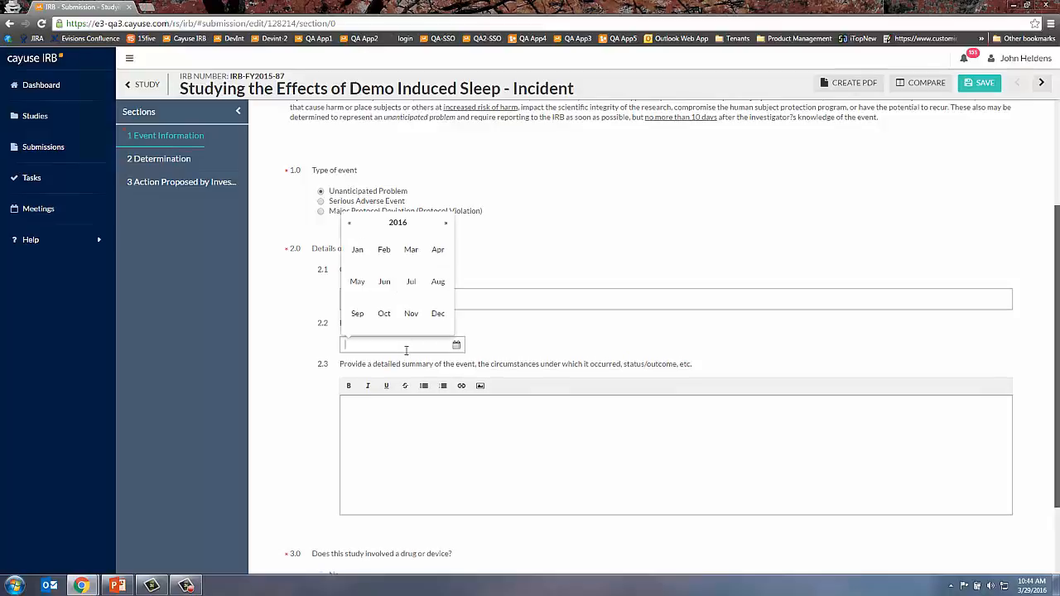
click(412, 312)
click(400, 309)
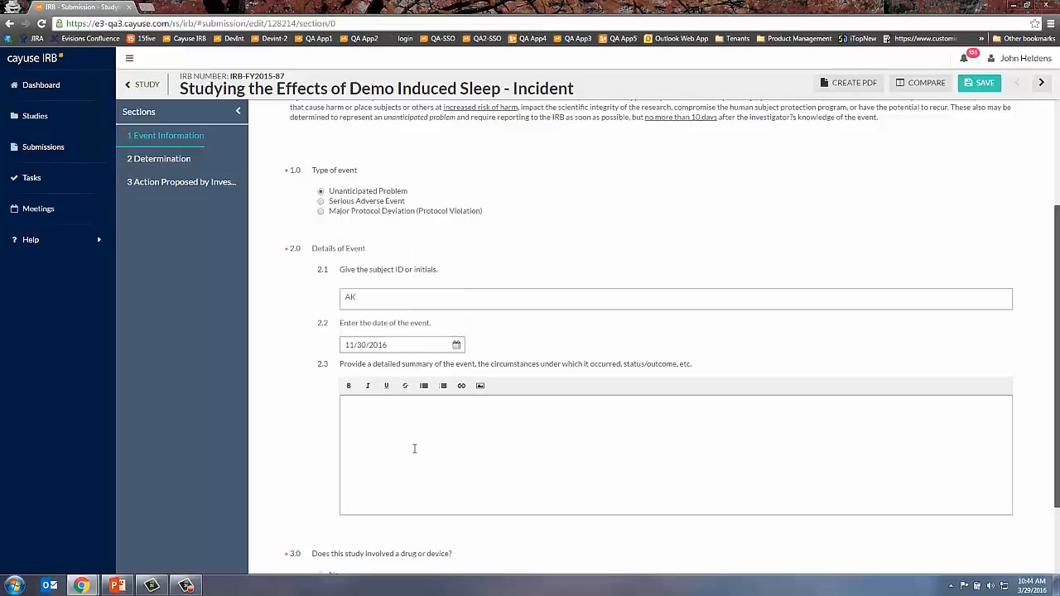
scroll(406, 492, down, 2)
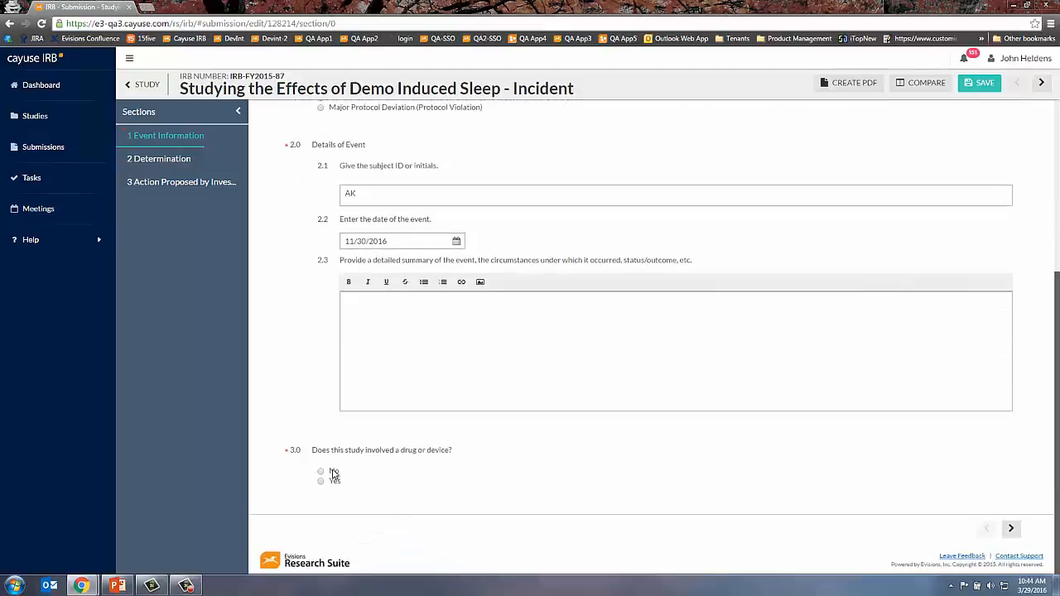
click(322, 472)
- Under Determination, answer Yes to Cayuse University and serious adverse event, marking it possibly related
click(184, 160)
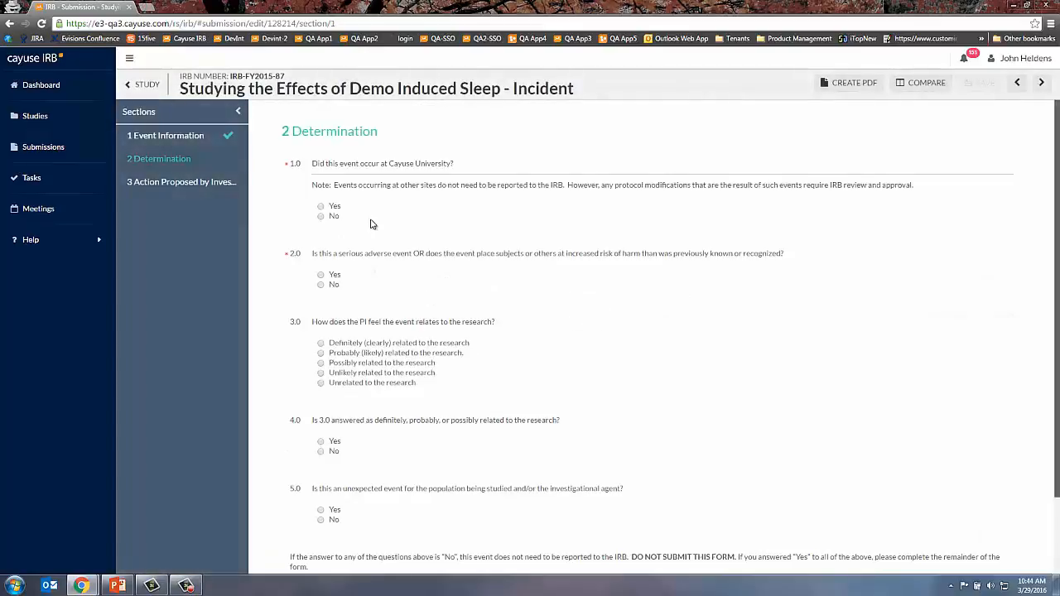
click(320, 207)
click(320, 275)
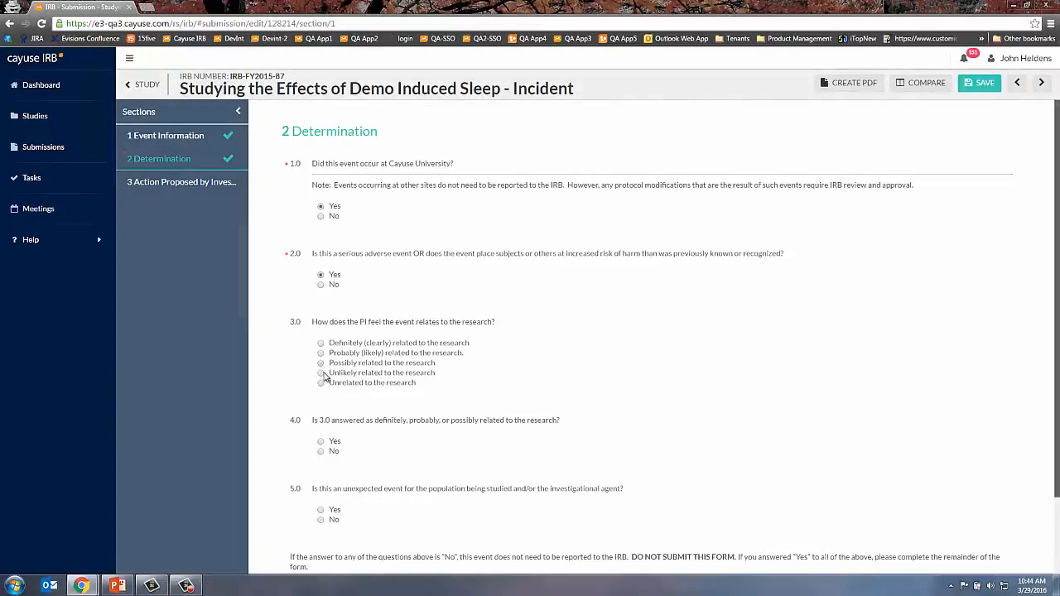
click(320, 362)
scroll(356, 446, down, 2)
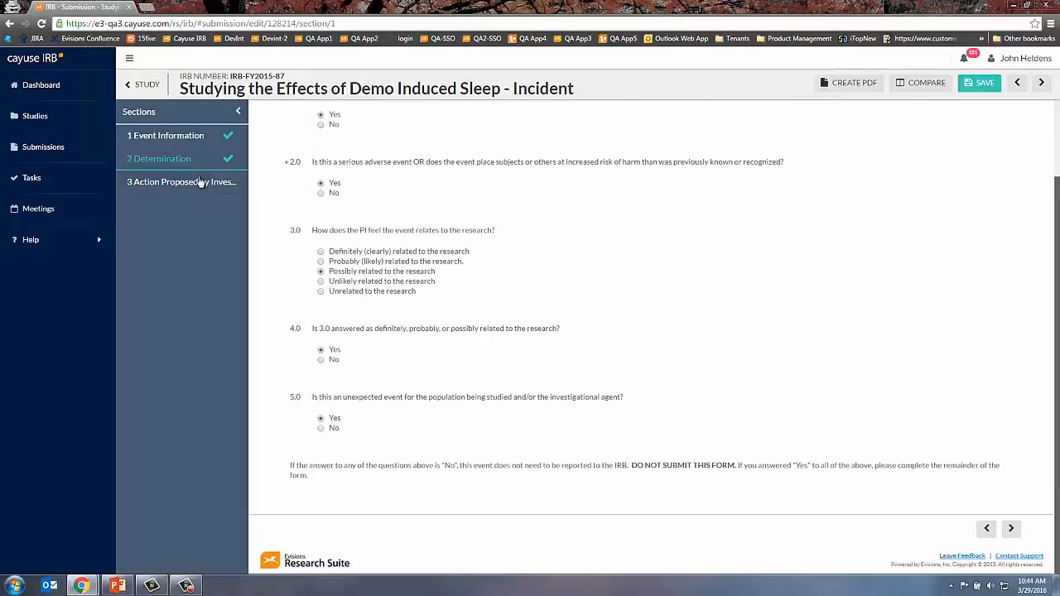
- Under Action Proposed, answer Yes to risk/benefit change, protocol changes, consent modification and re-consent
click(201, 181)
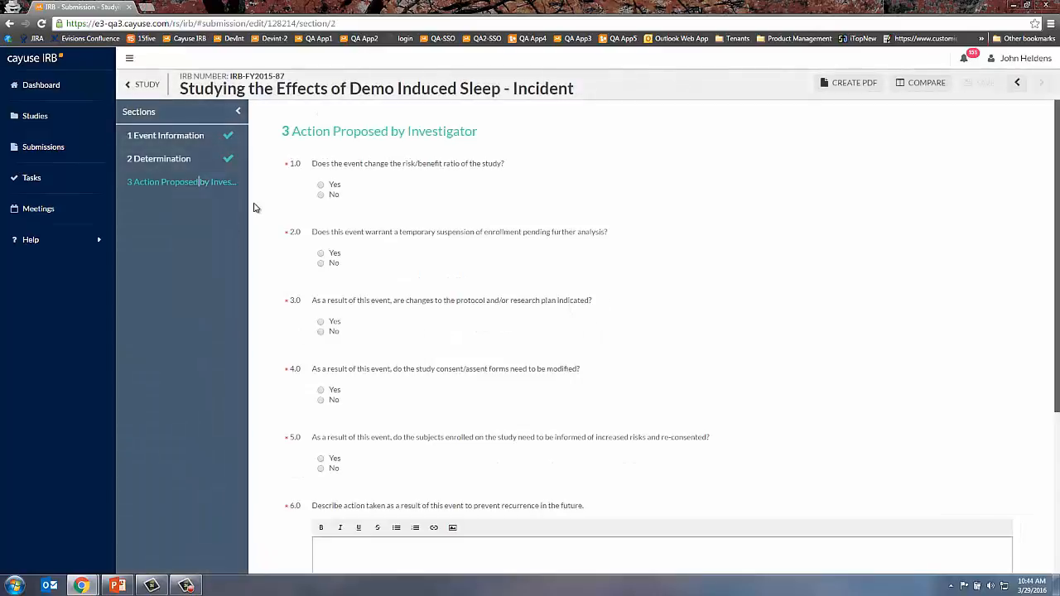
click(322, 185)
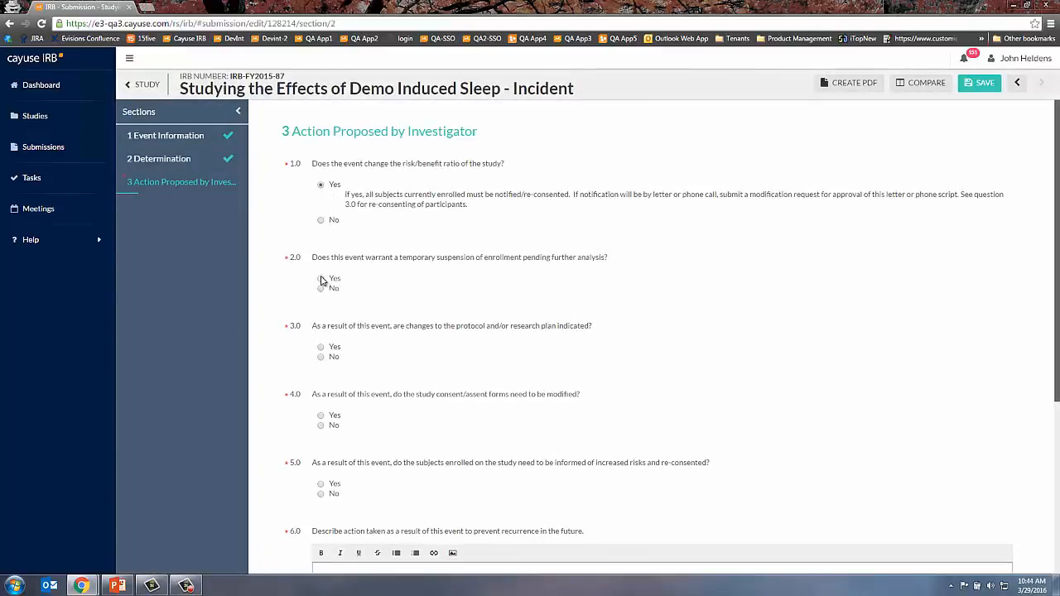
click(321, 346)
scroll(323, 381, down, 2)
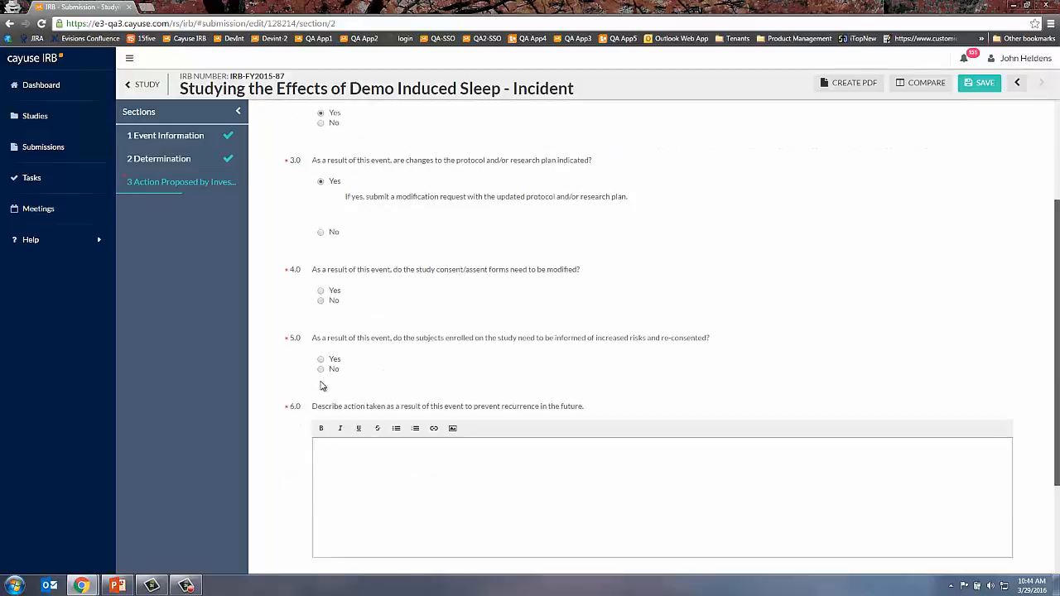
click(320, 292)
click(322, 375)
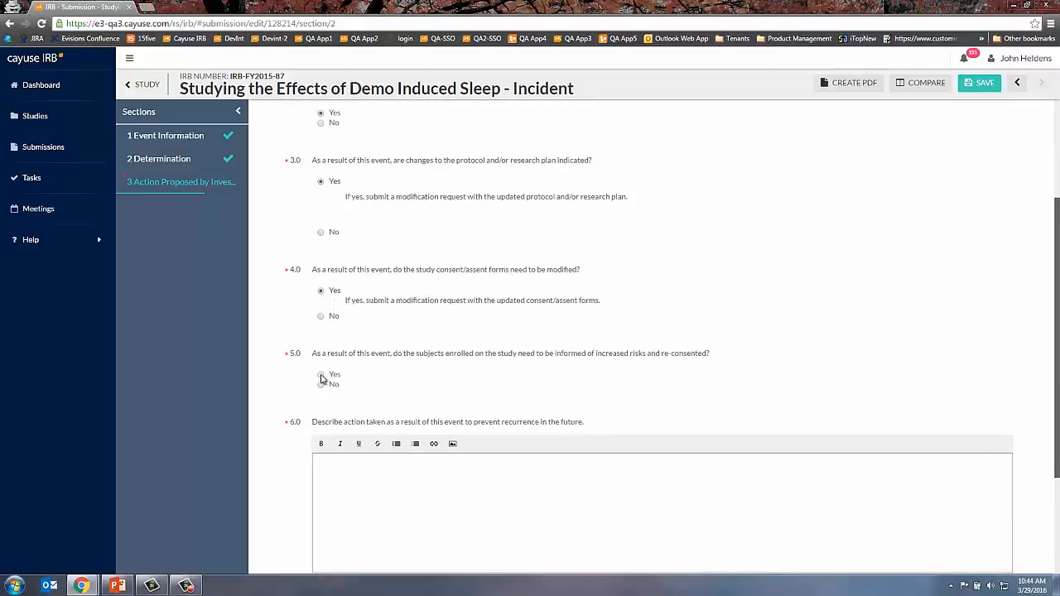
- Enter 10 participants to re-consent, prevention note 'I don't know.', answer the 10-working-days question, and save
scroll(421, 399, down, 3)
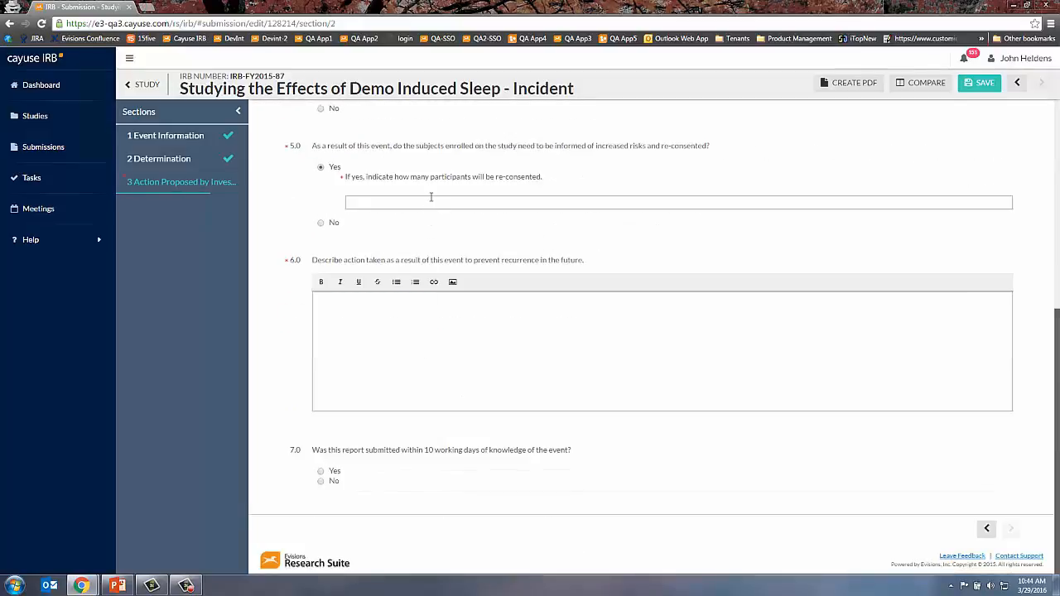
text(10)
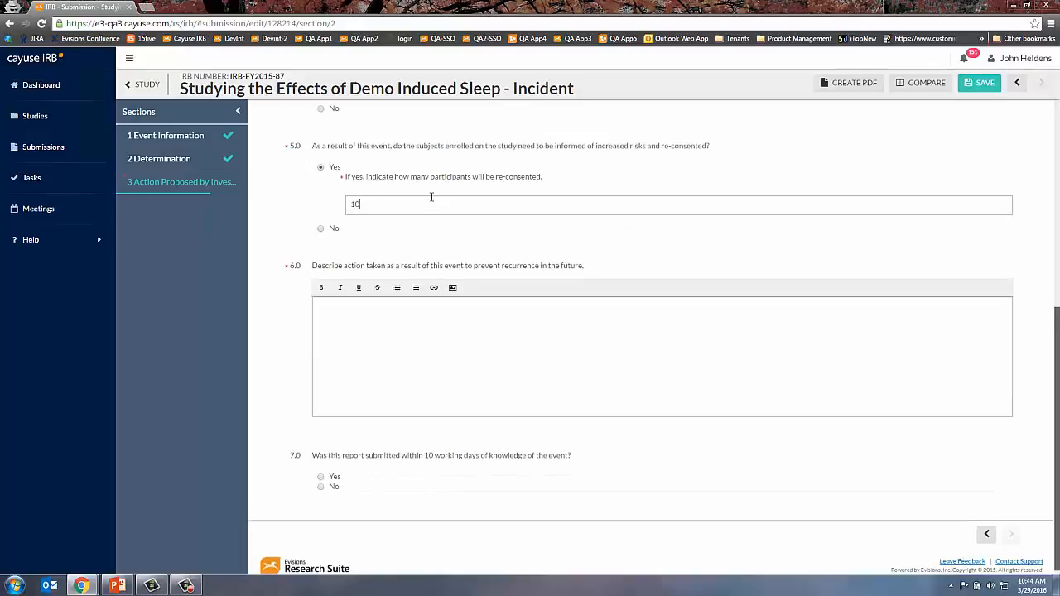
click(449, 351)
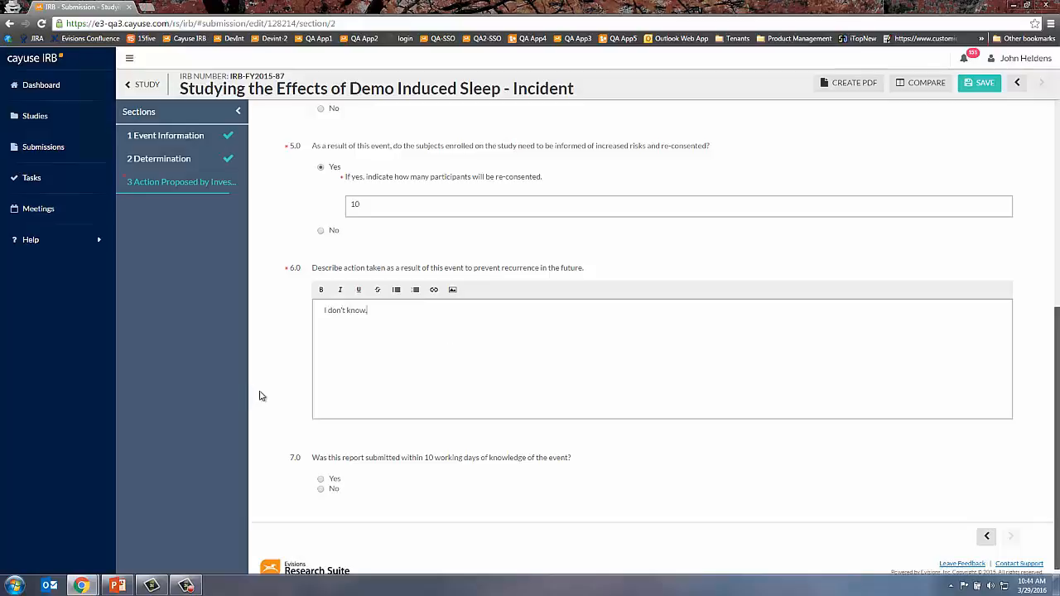
click(328, 488)
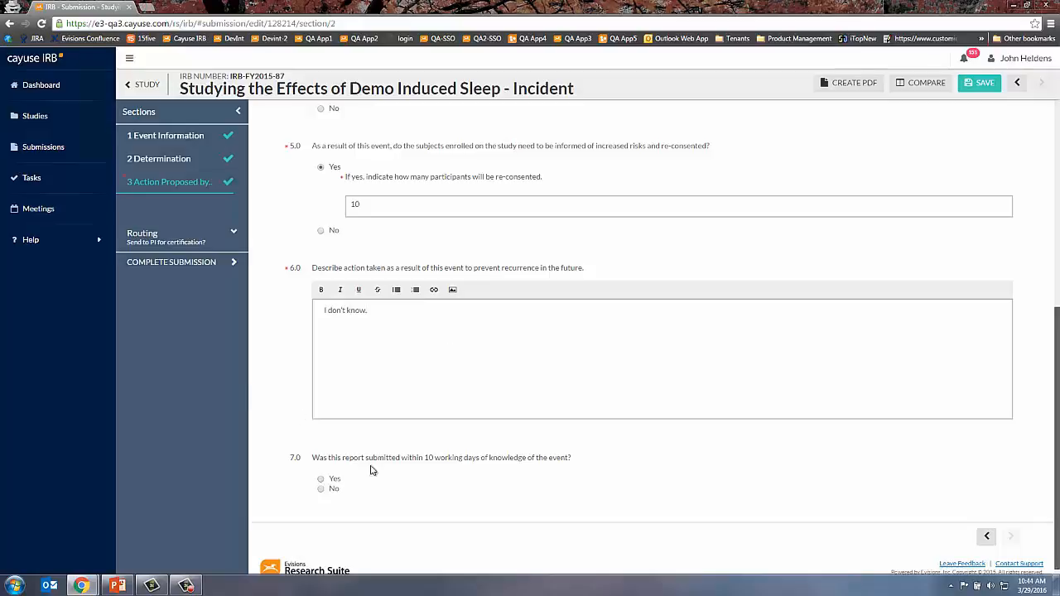
click(983, 84)
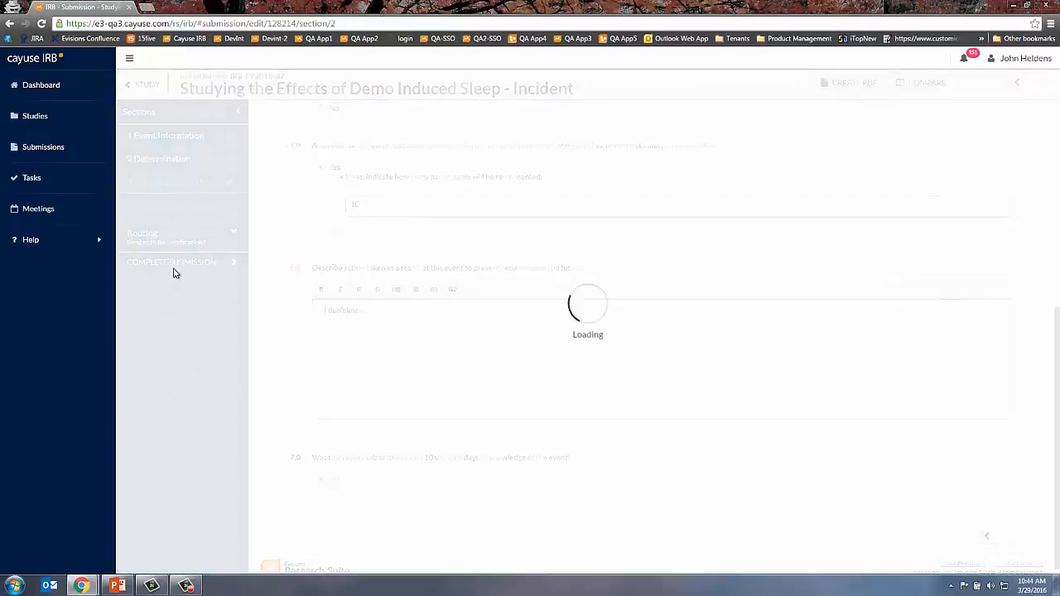
- Complete the incident and confirm routing it to the PI for certification
click(175, 263)
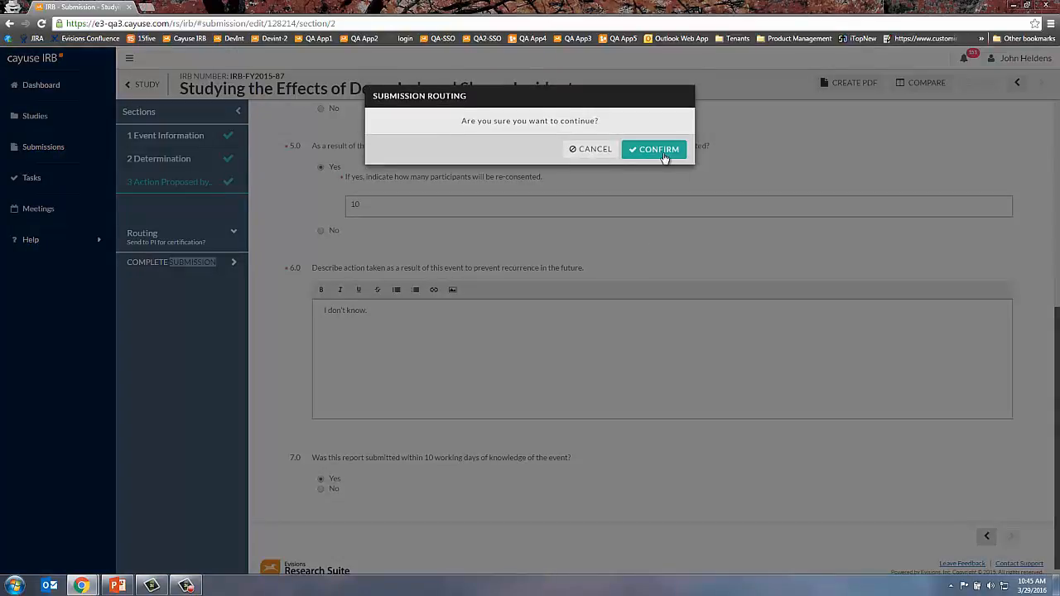
click(664, 155)
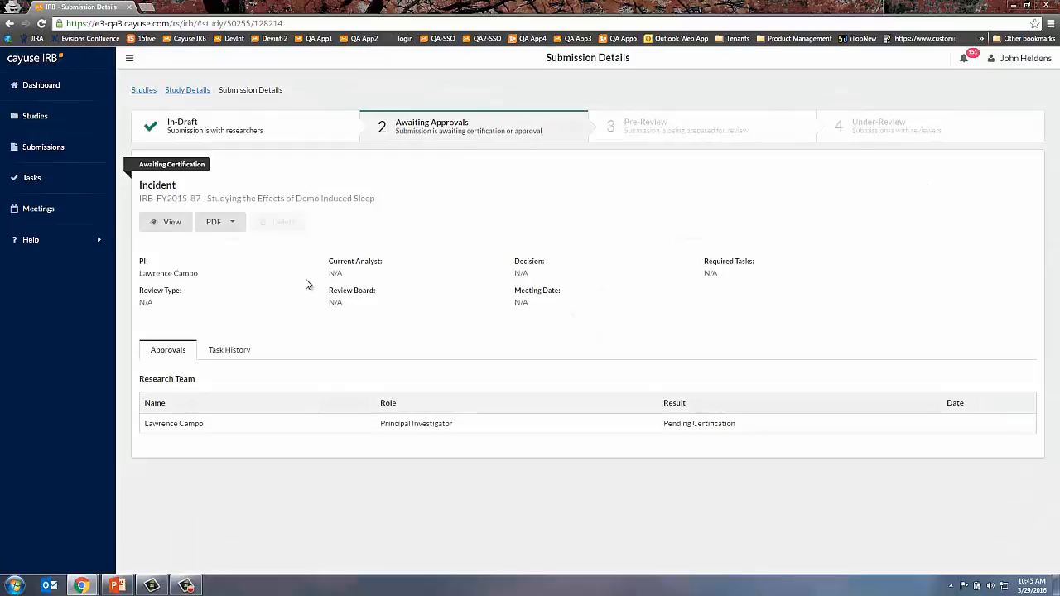
click(196, 93)
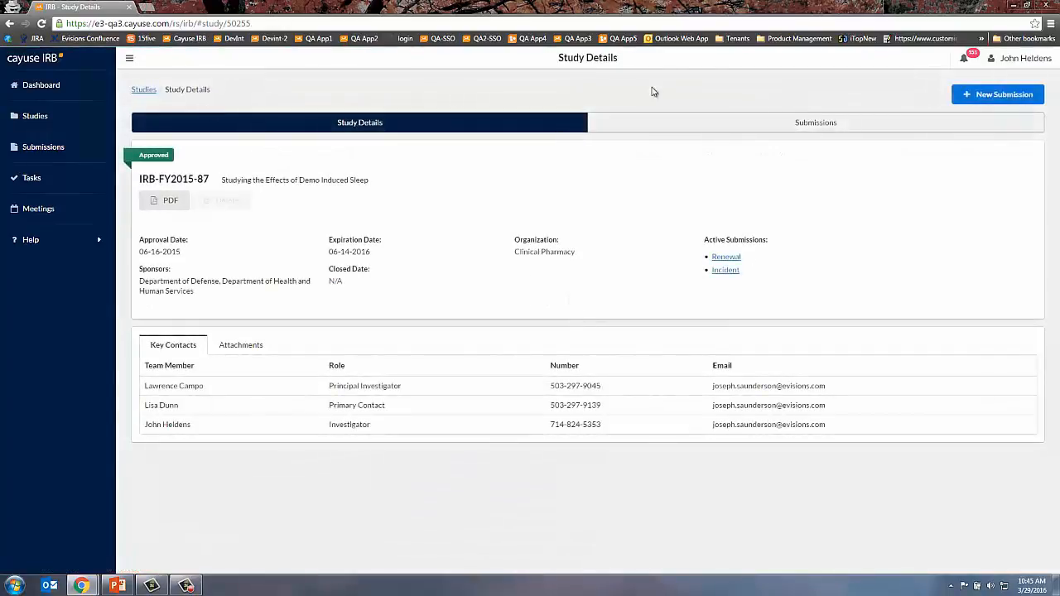
- Start another Incident draft, then show the Archive list of studies
click(1000, 96)
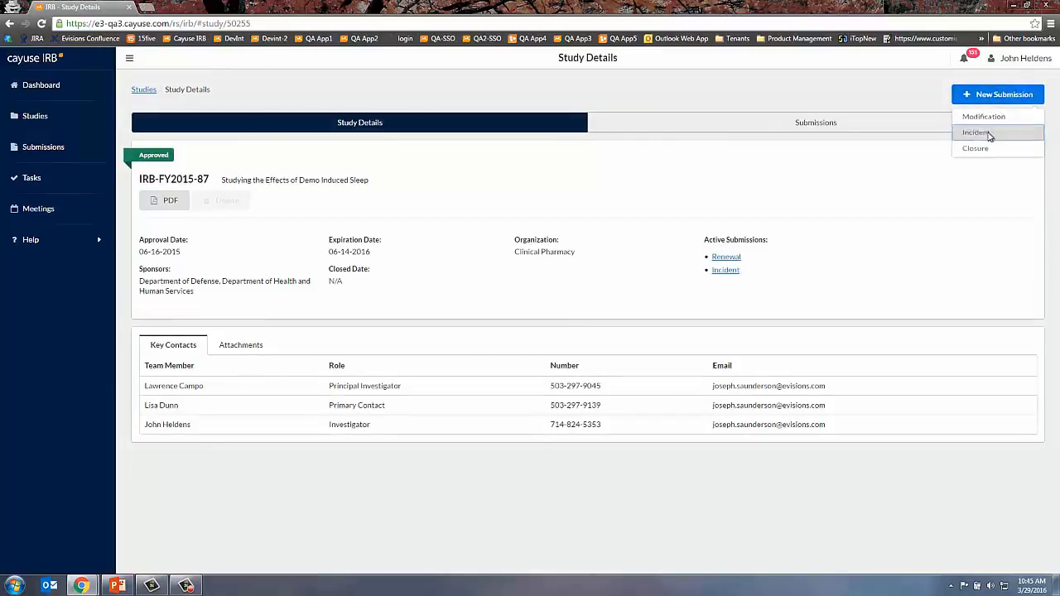
click(990, 135)
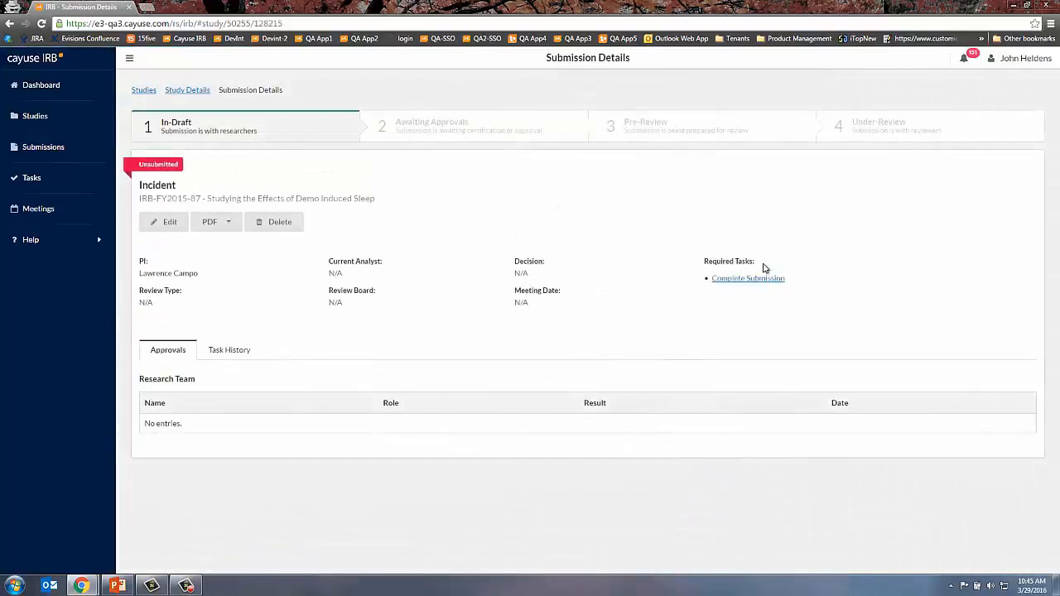
click(21, 124)
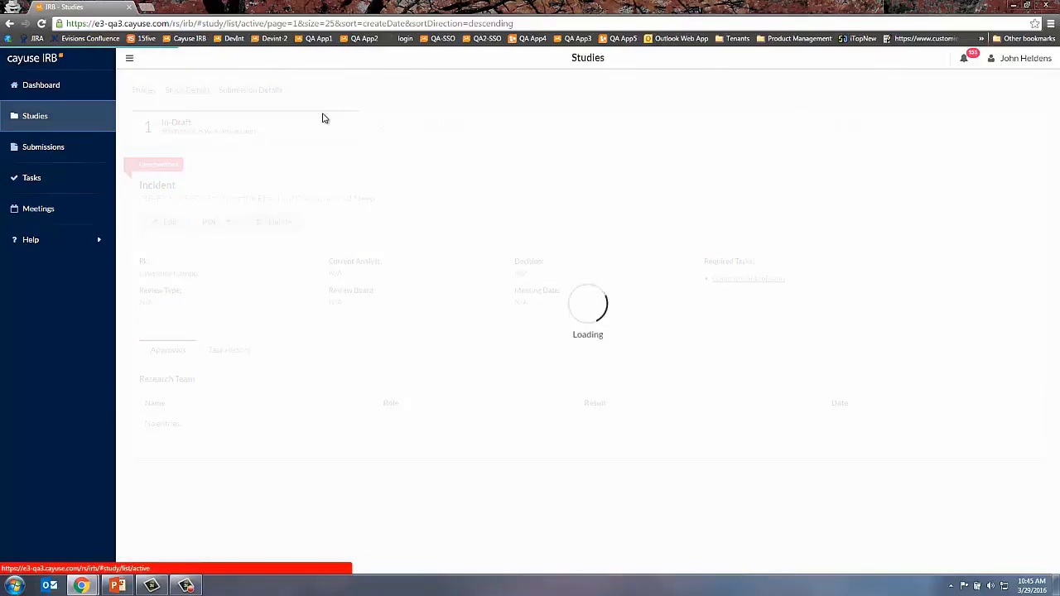
click(193, 103)
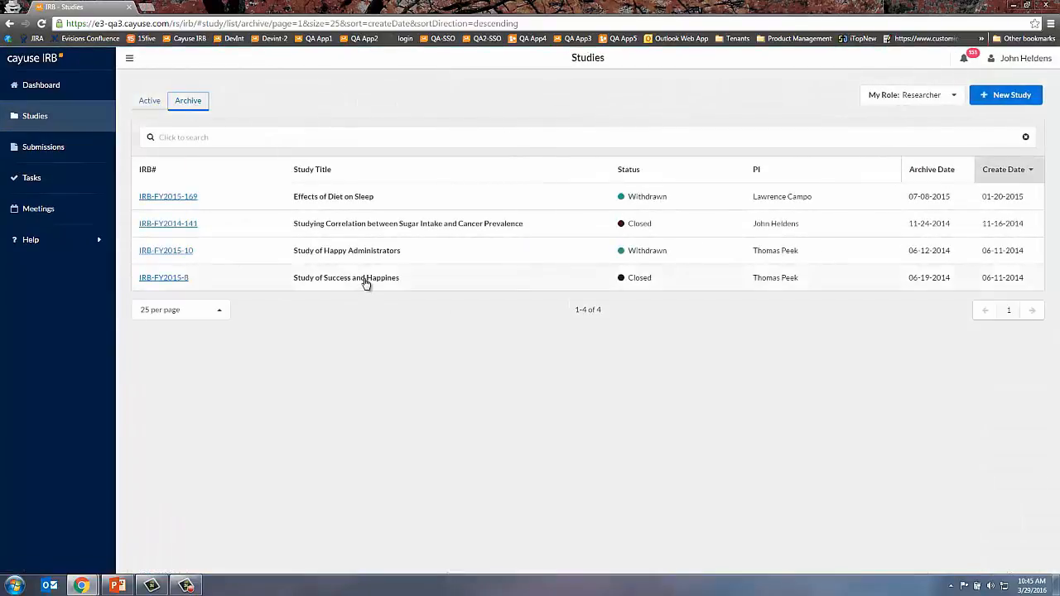
- Open the archived Study of Success and Happines and create a new Incident submission for it
click(366, 283)
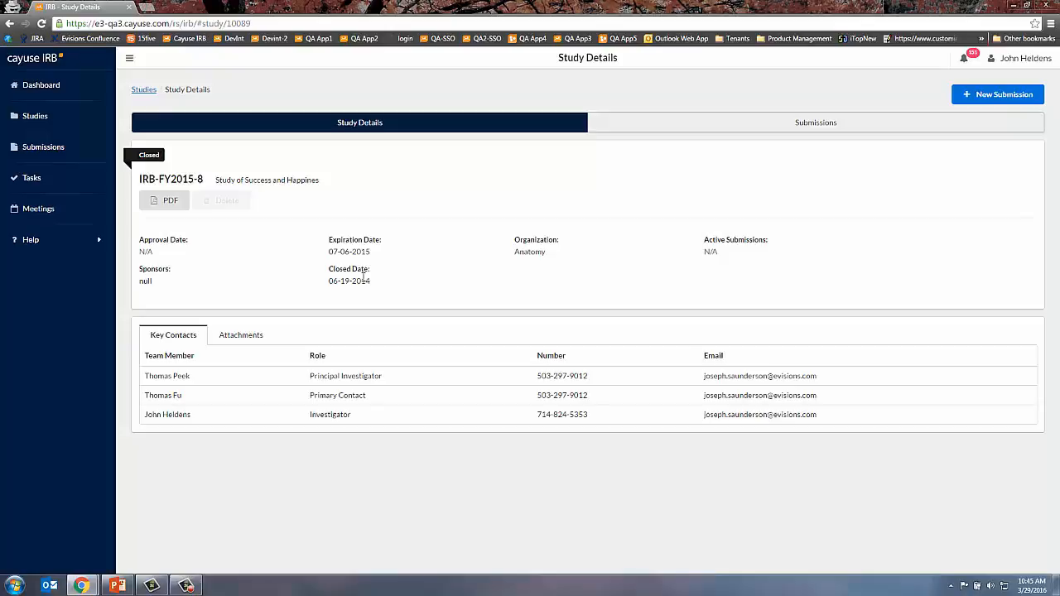
click(961, 98)
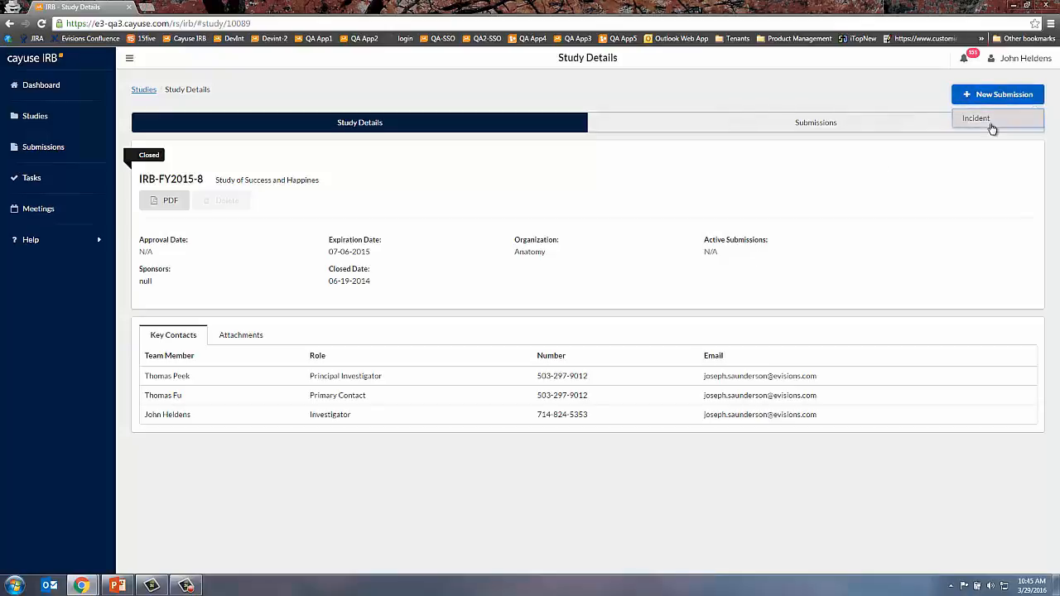
click(991, 123)
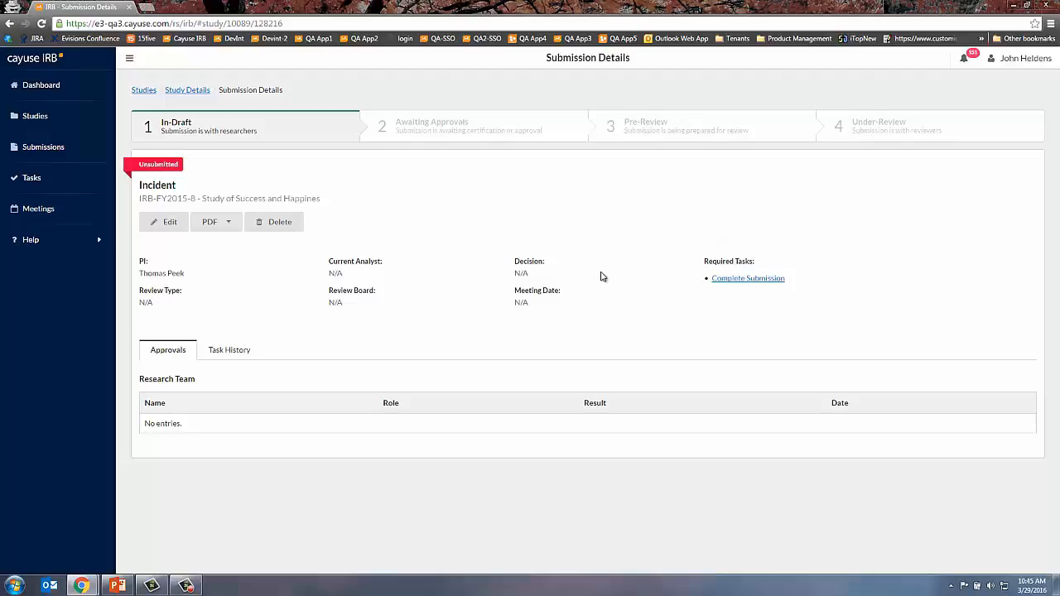
- Open the incident form, then switch to the Football Concussion Study browser window
click(763, 282)
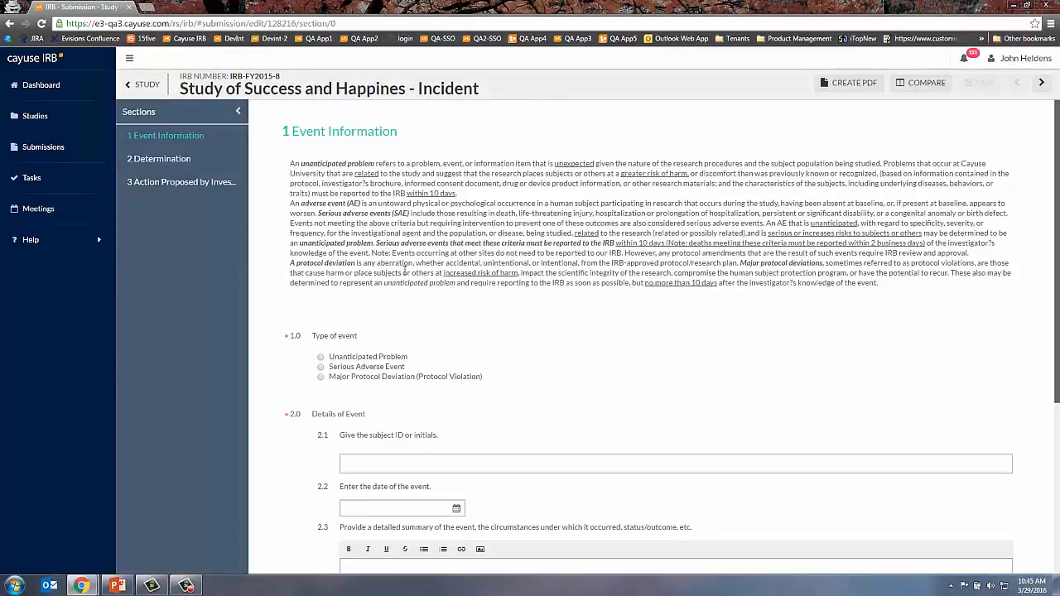
scroll(405, 270, down, 3)
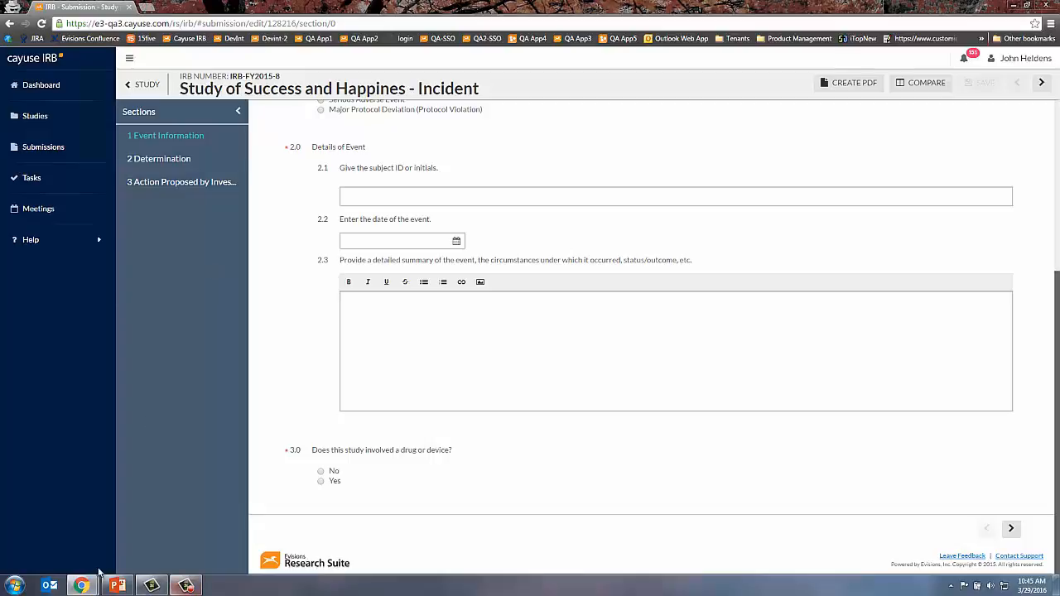
mouse_move(82, 585)
click(58, 530)
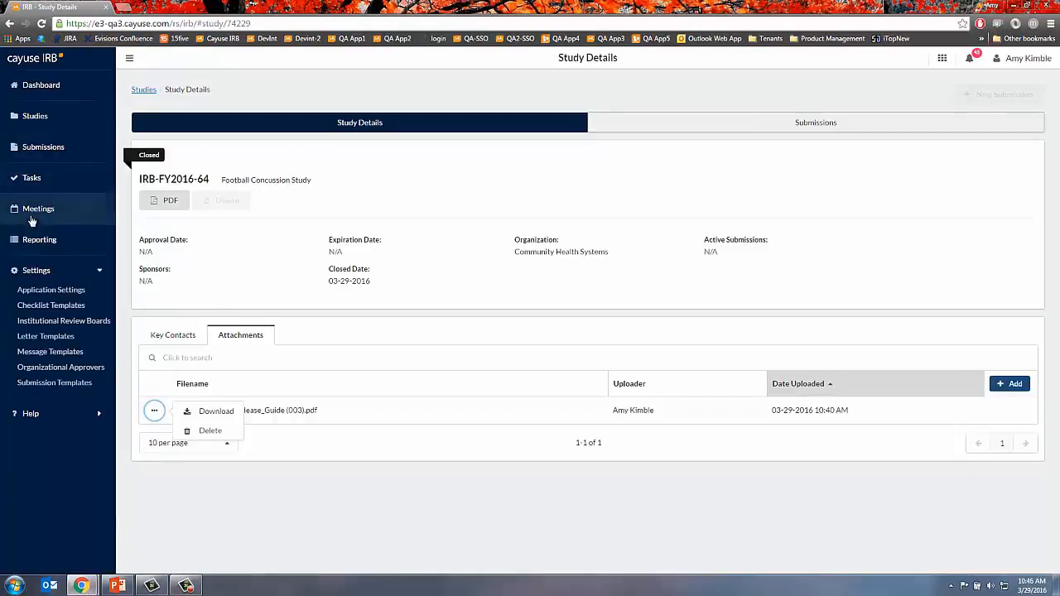
- View meetings as a list back to January 2016, then open the Message Templates settings
click(58, 211)
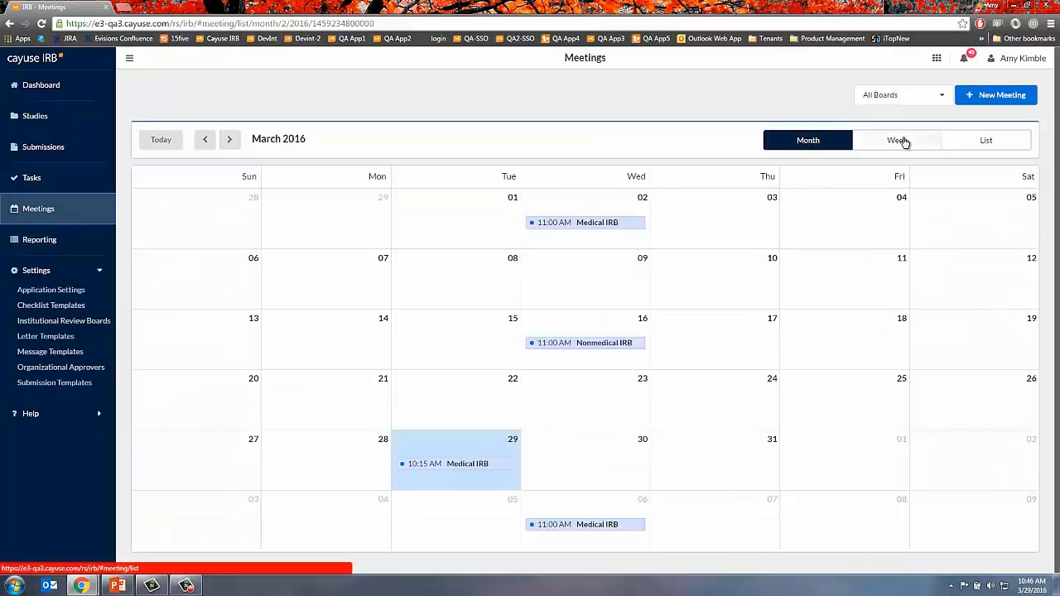
click(984, 142)
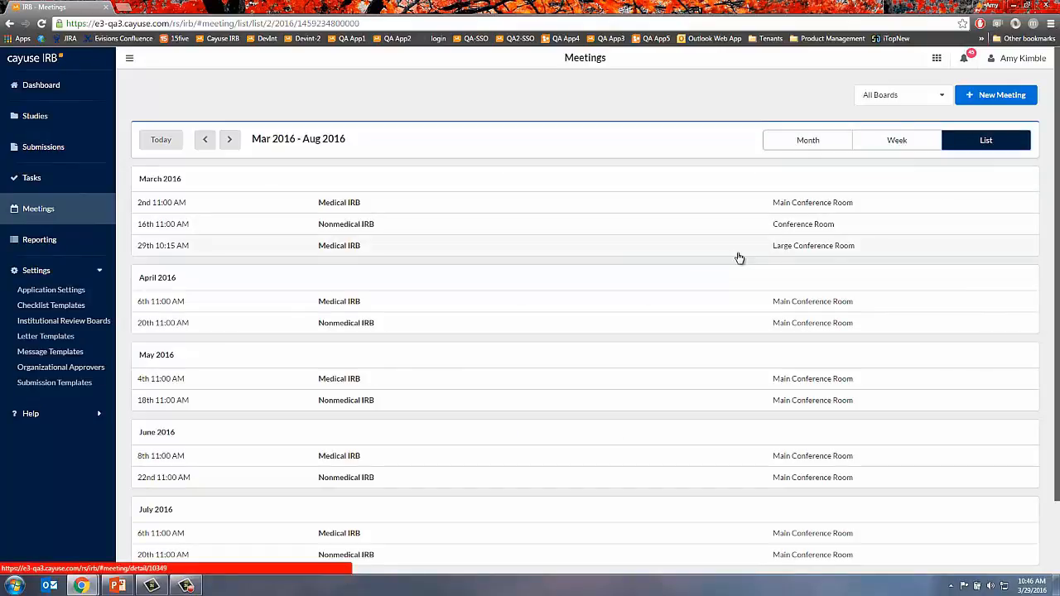
click(207, 143)
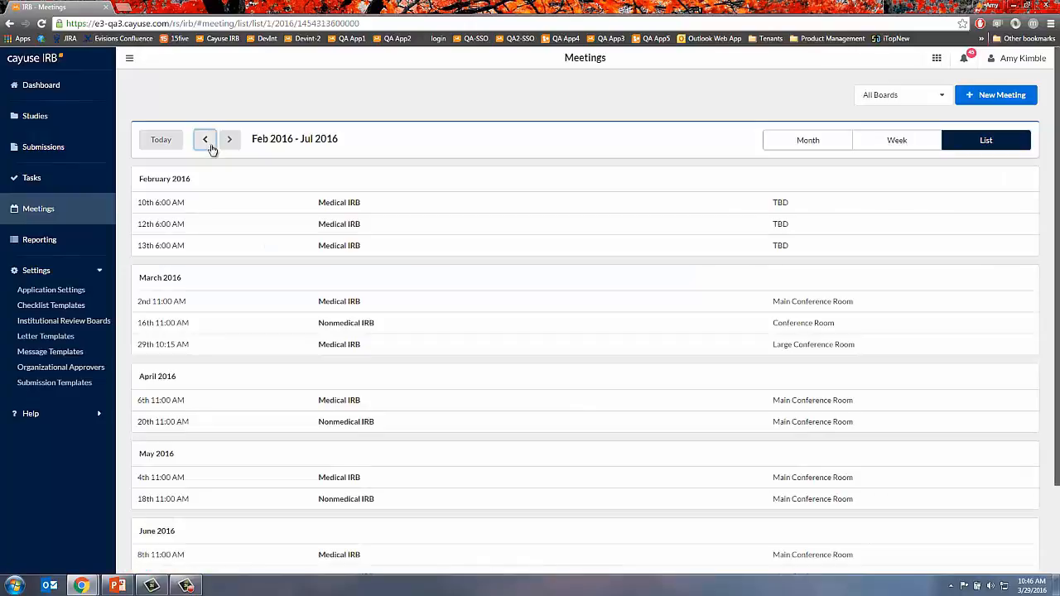
click(214, 151)
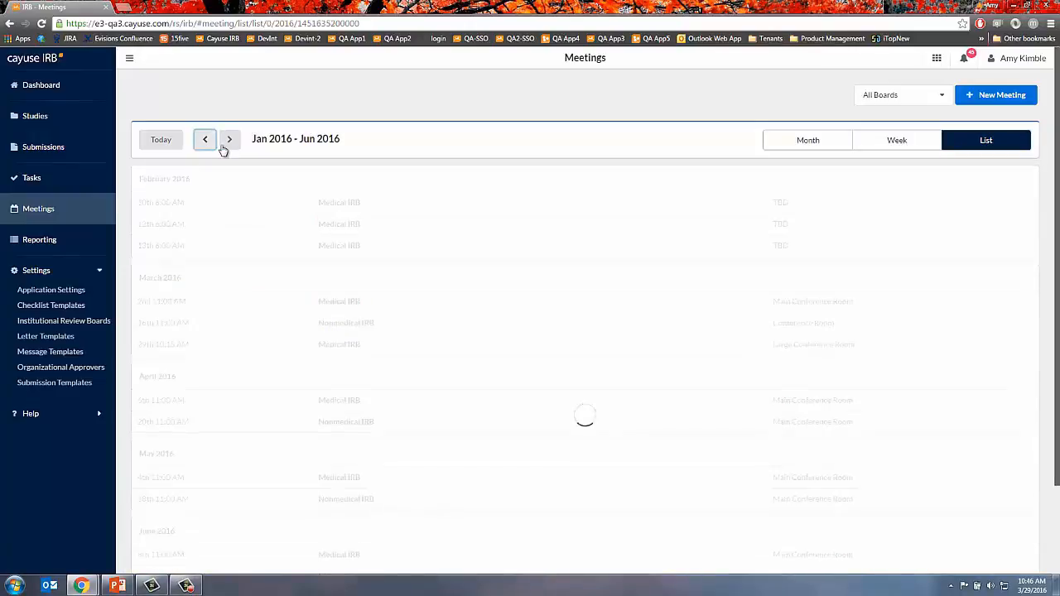
scroll(348, 248, down, 3)
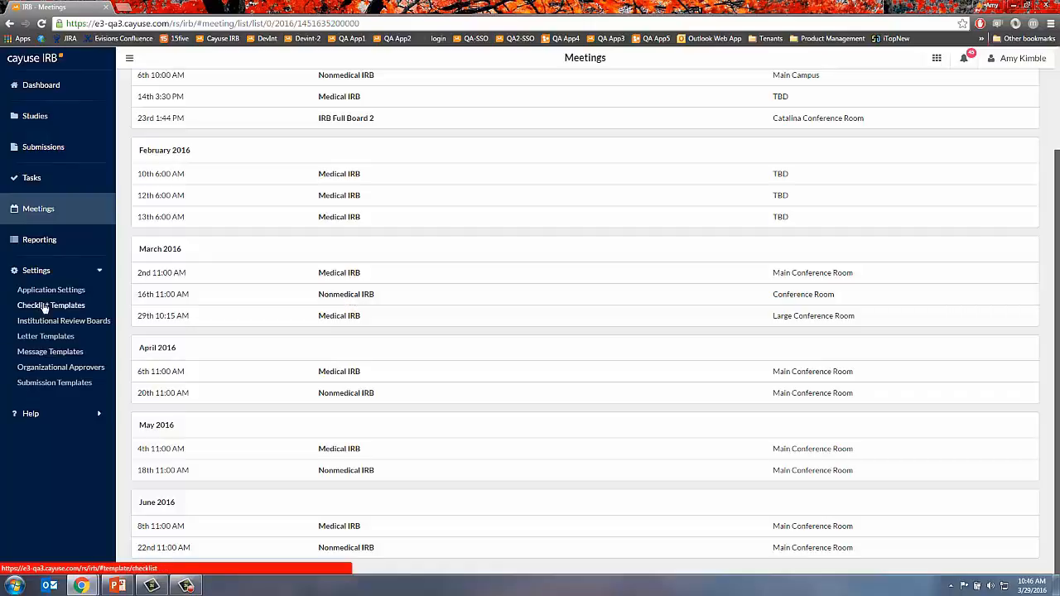
click(50, 354)
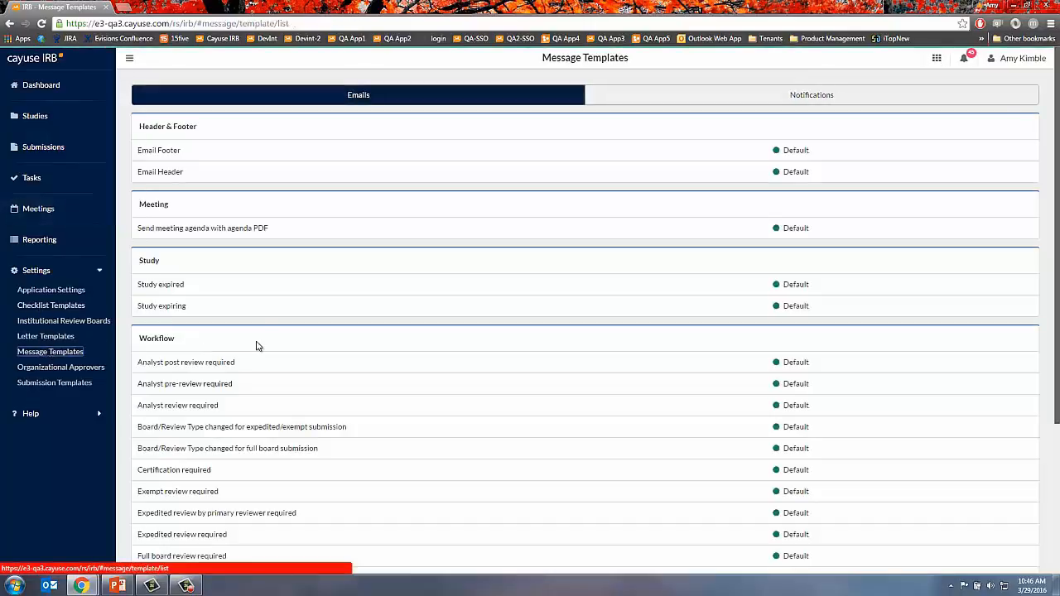
- Look at a workflow message template, then bring up the March 2016 Meetings calendar
click(201, 365)
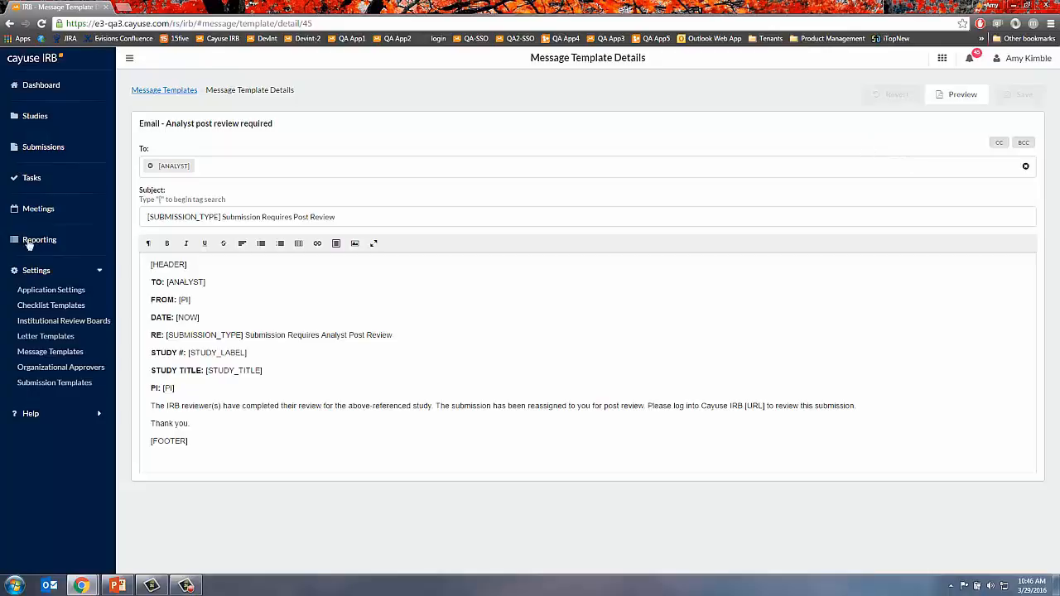
click(45, 210)
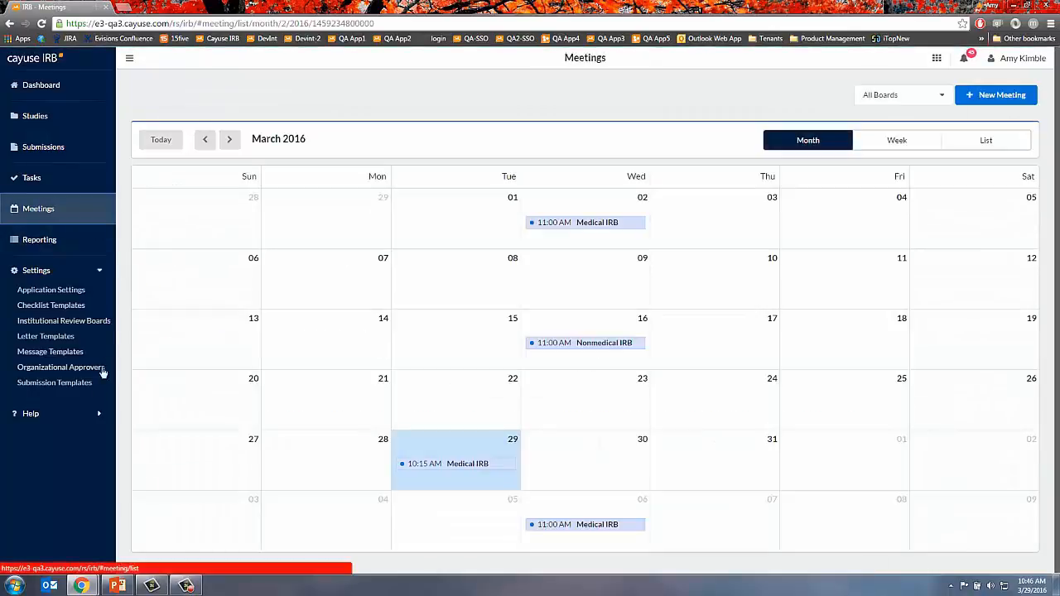
- Show the Nonmedical IRB roster as of 02-09-2016, then return to the Dashboard
click(66, 324)
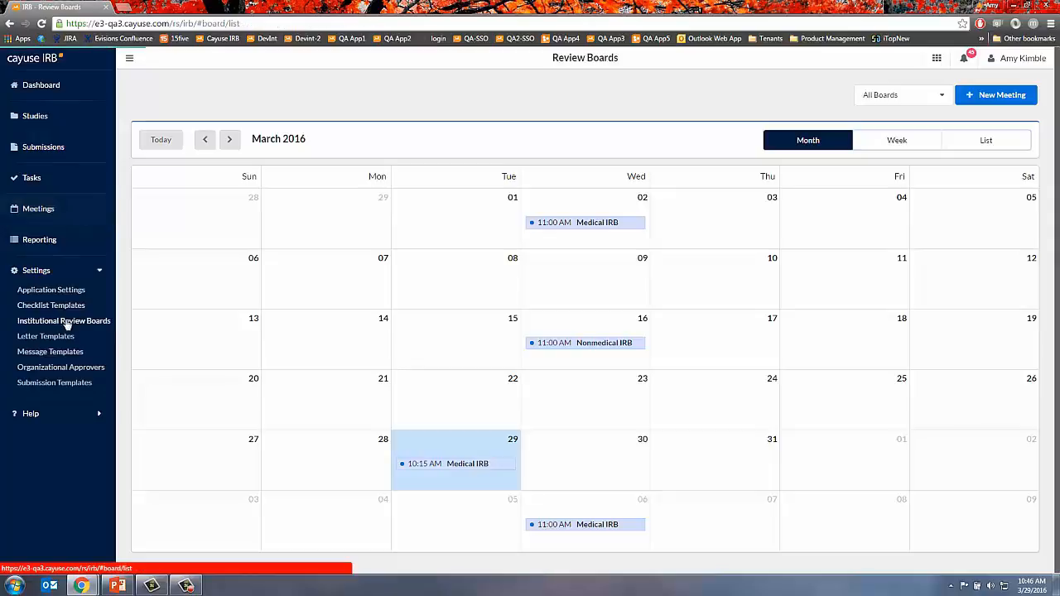
click(223, 230)
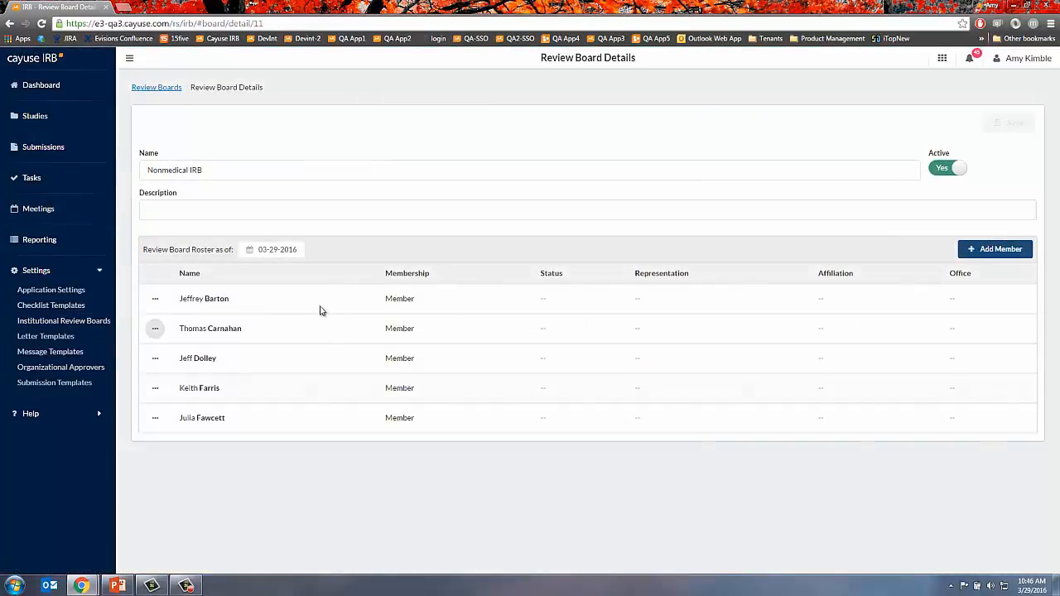
click(273, 249)
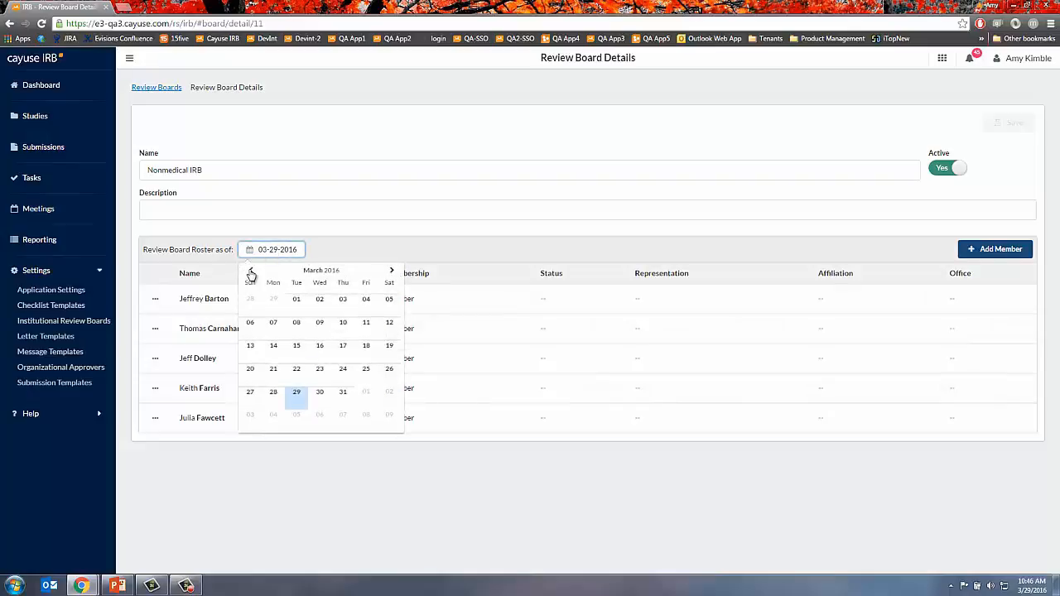
click(251, 270)
click(298, 326)
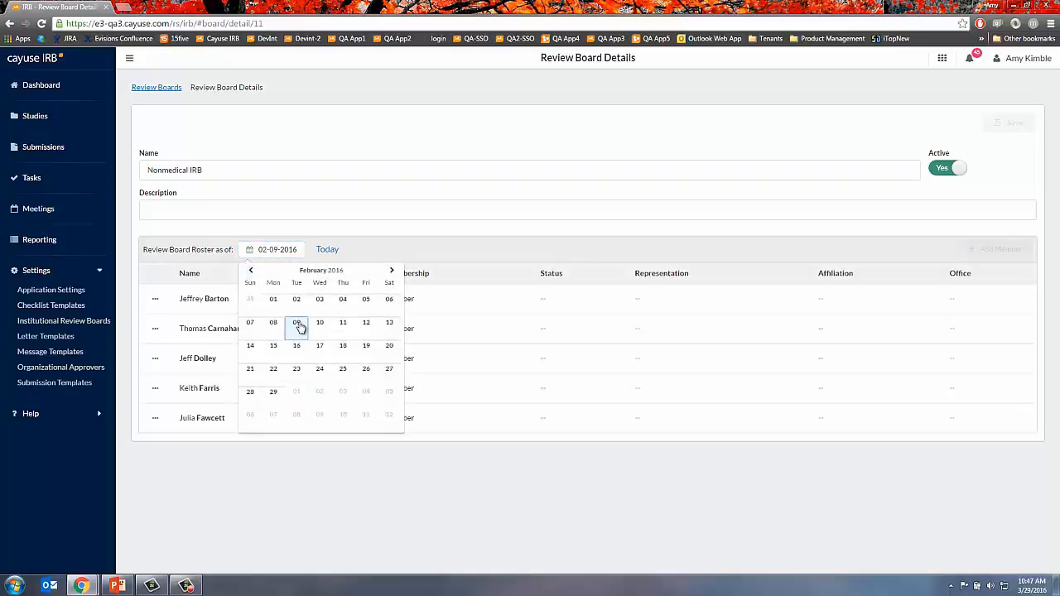
click(519, 172)
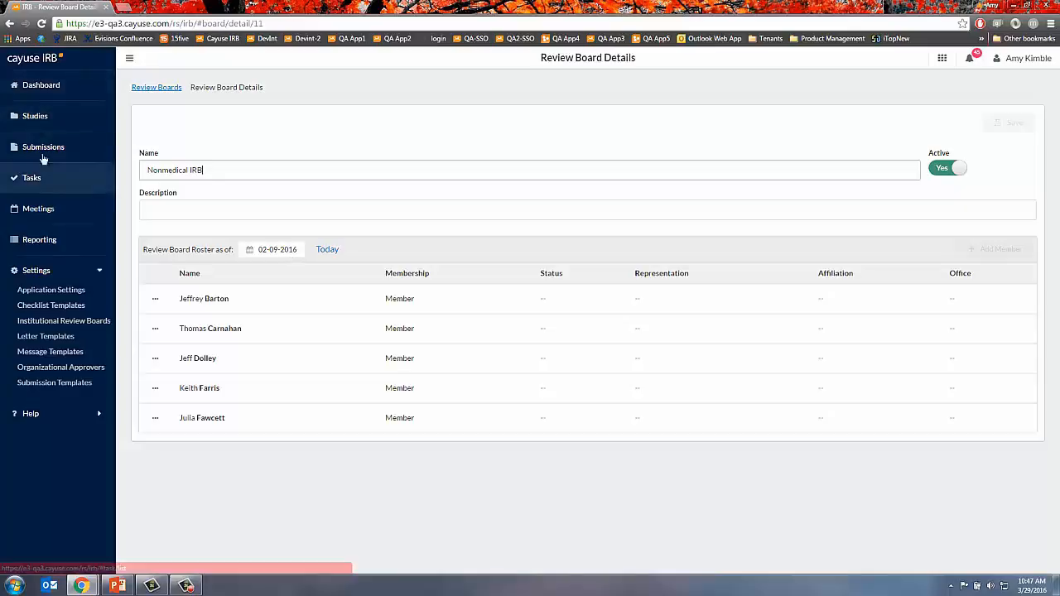
click(42, 93)
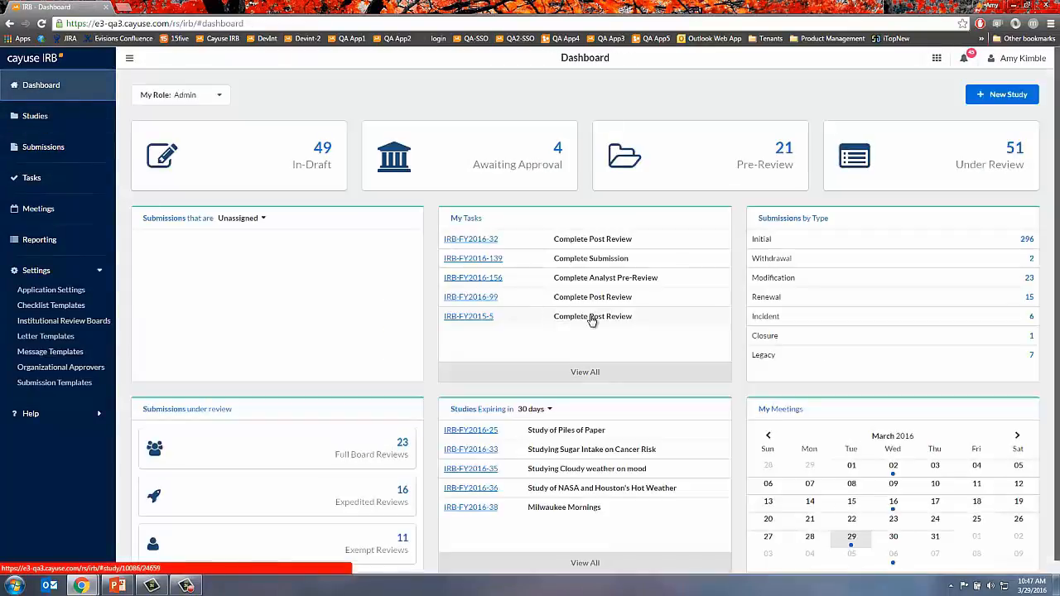
- Open the IRB-FY2015-5 post review renewal form and expand the comments on question 1.0
click(593, 317)
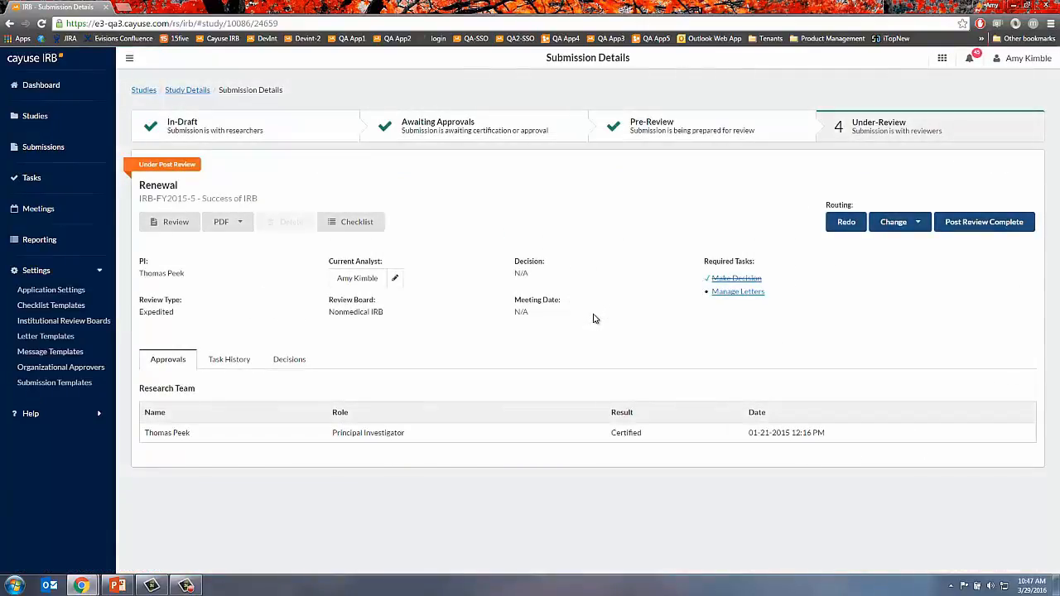
click(165, 222)
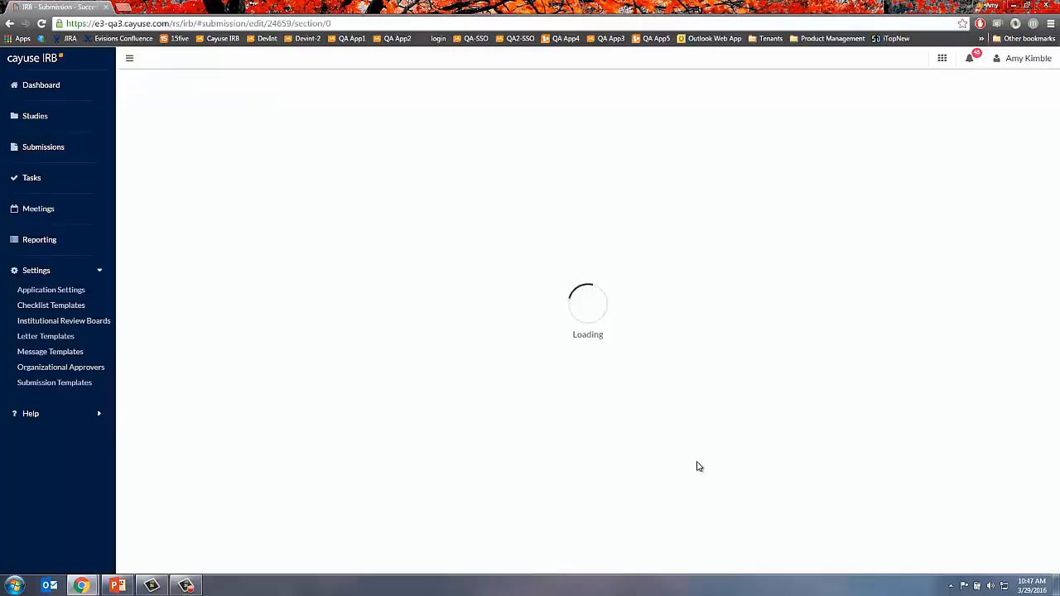
click(353, 258)
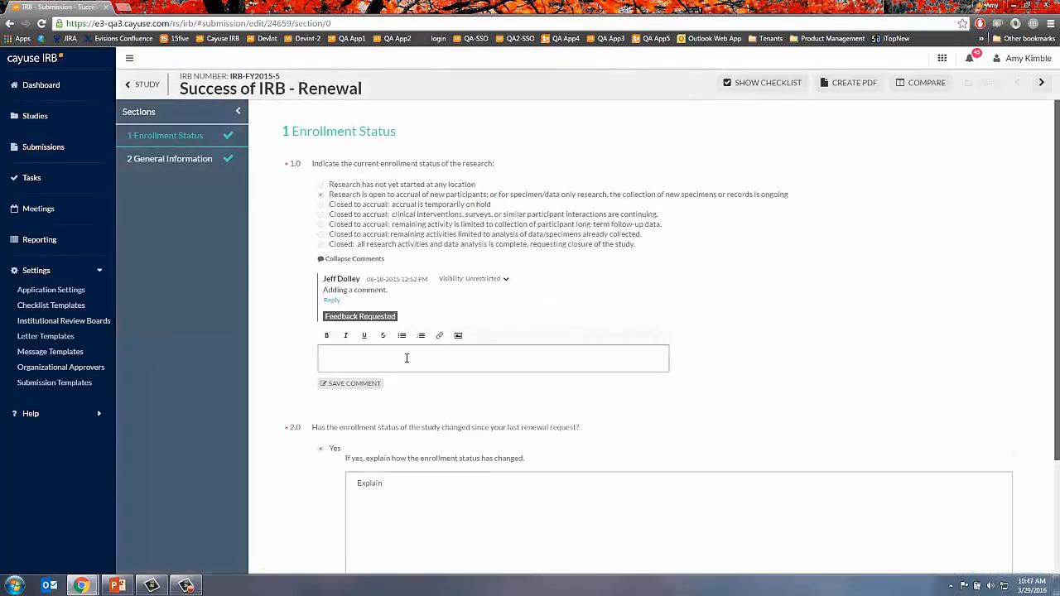
- Attach the 1.8 and 1.9 release guide PDFs to the comment
click(439, 336)
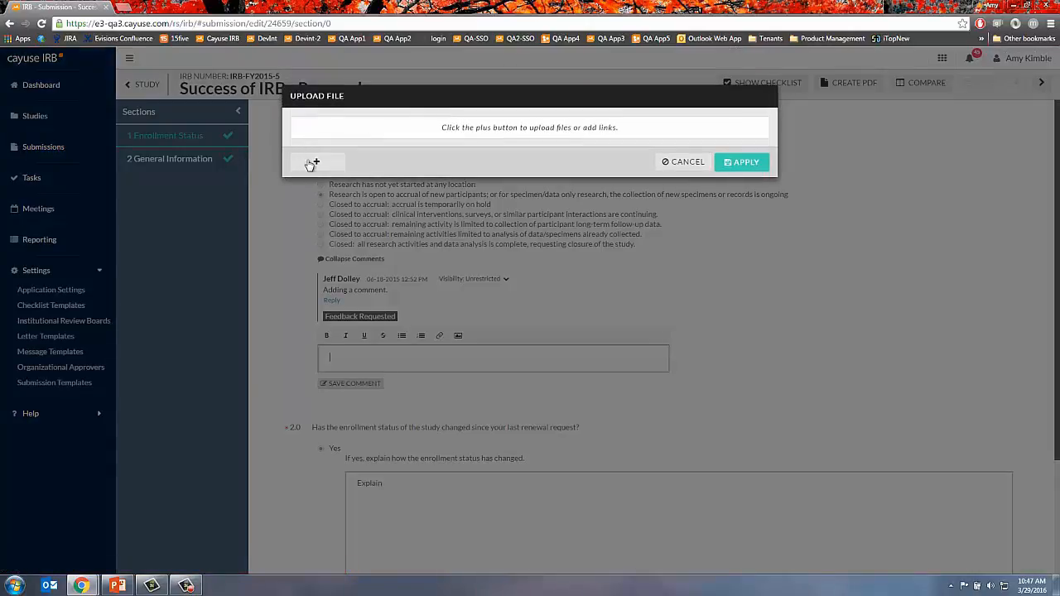
click(311, 165)
click(378, 204)
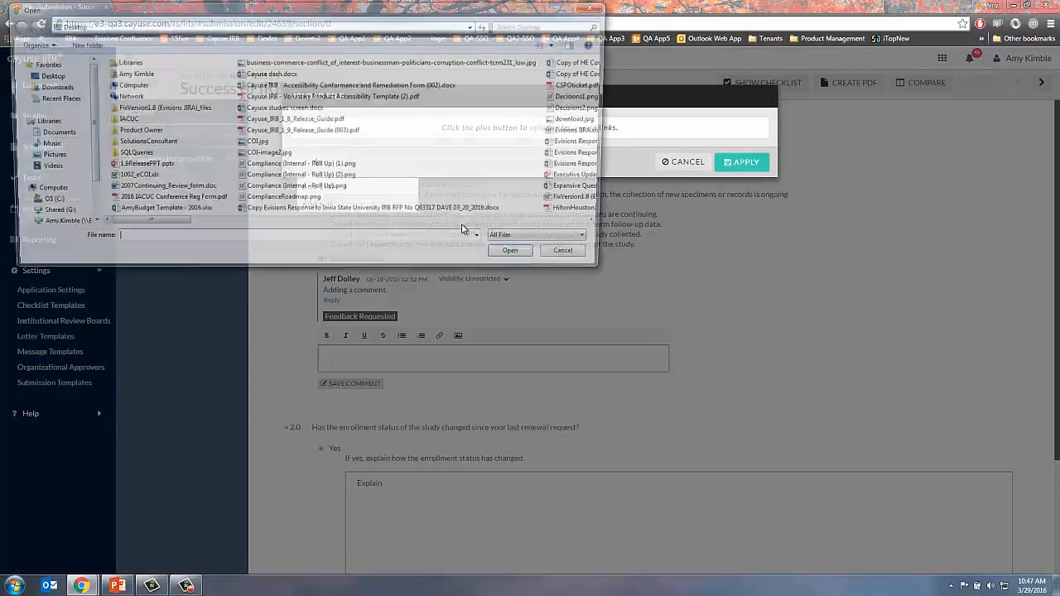
click(298, 121)
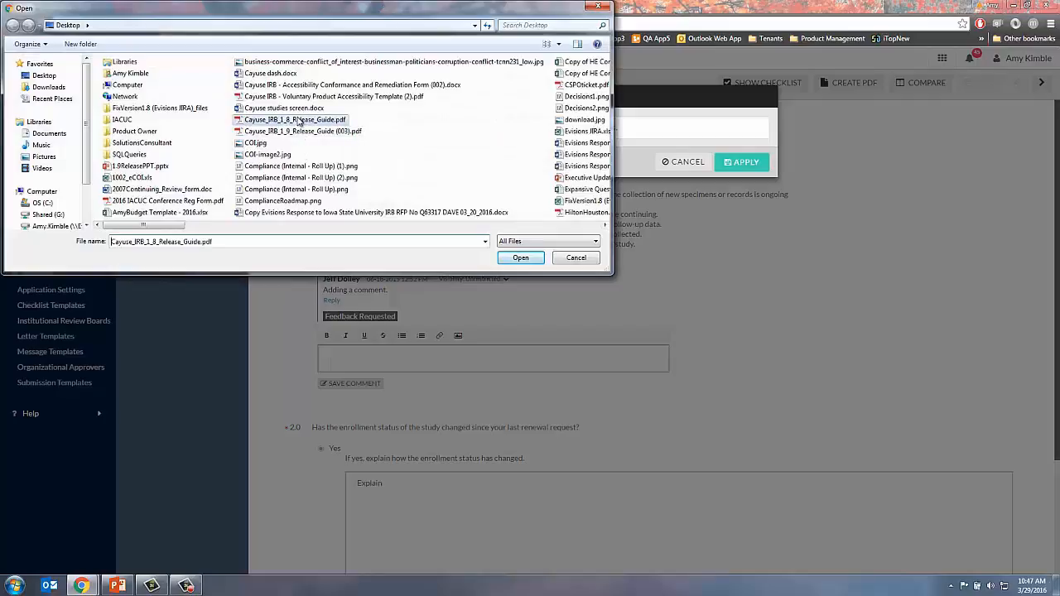
ctrl+click(302, 131)
click(520, 258)
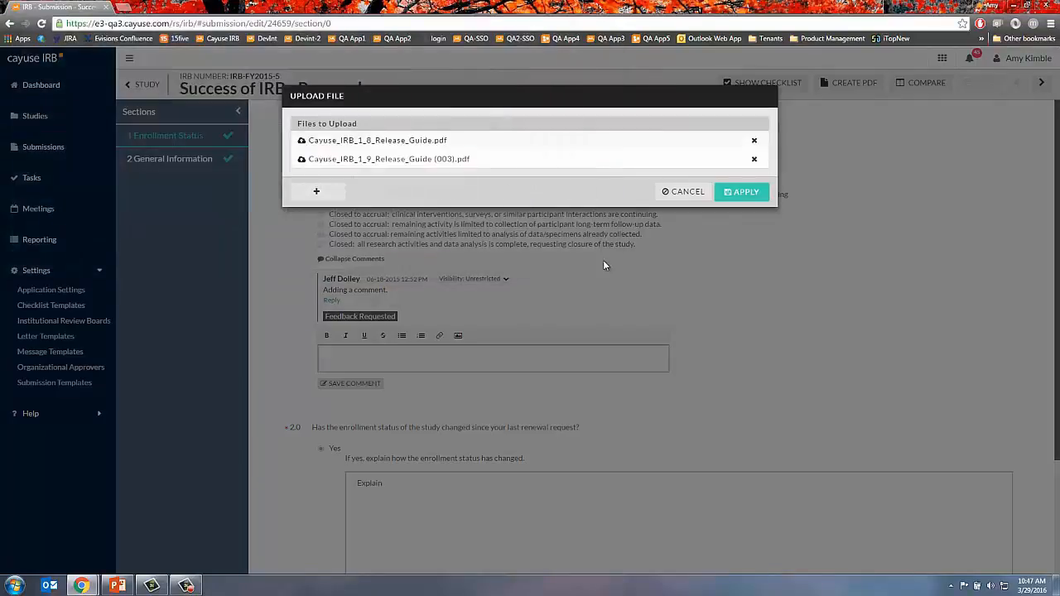
click(741, 192)
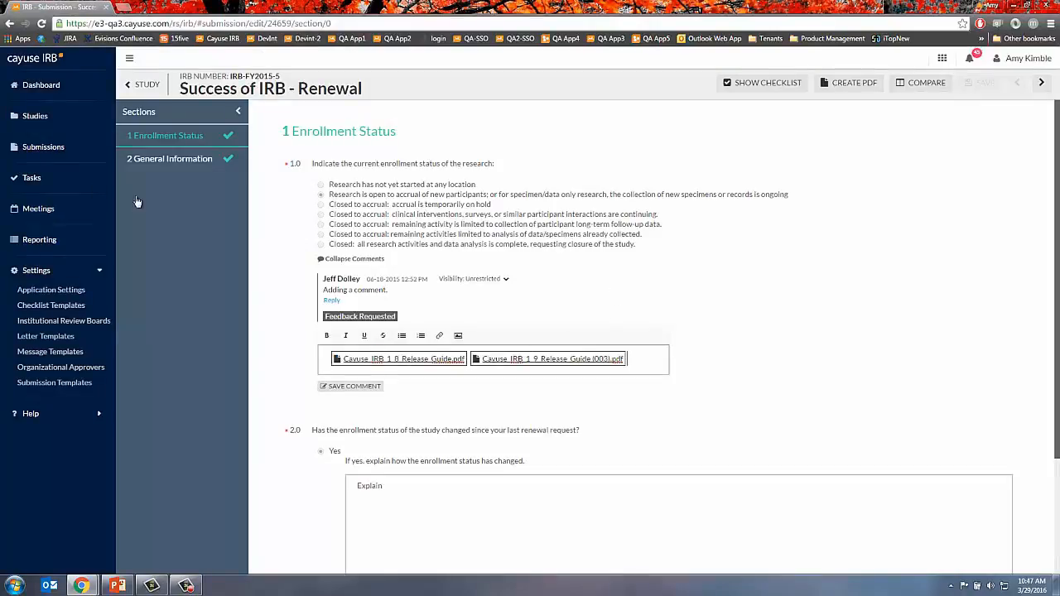
- Return to Submission Details and open the submission alongside its review checklist
click(96, 191)
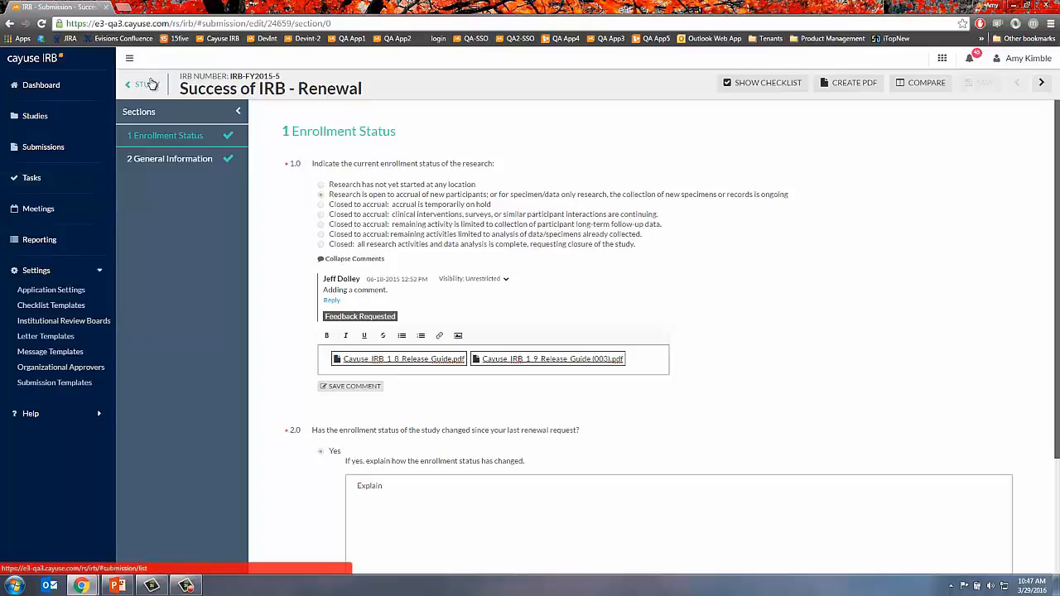
click(143, 84)
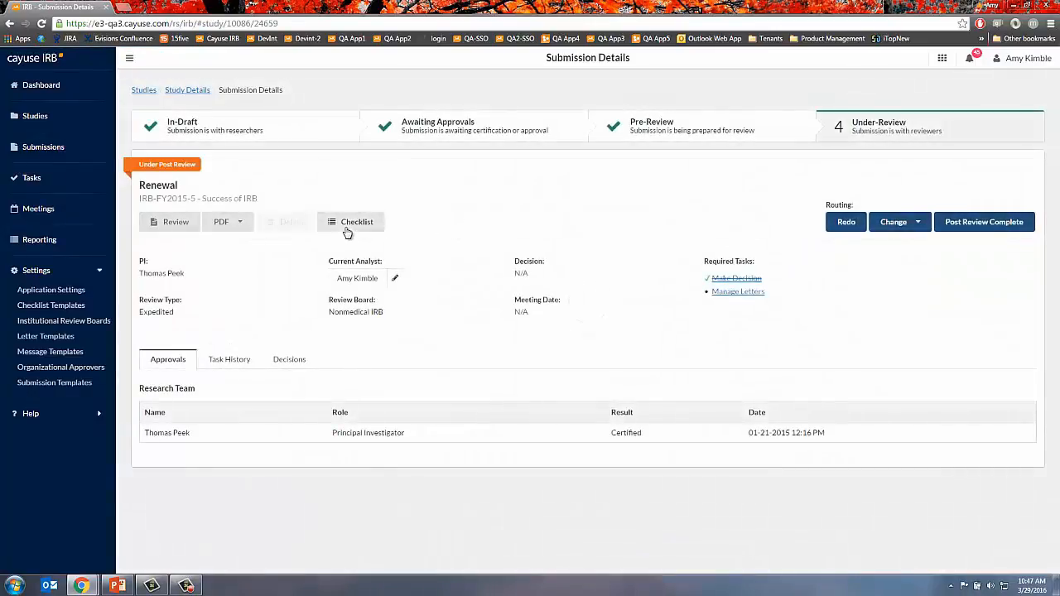
click(347, 231)
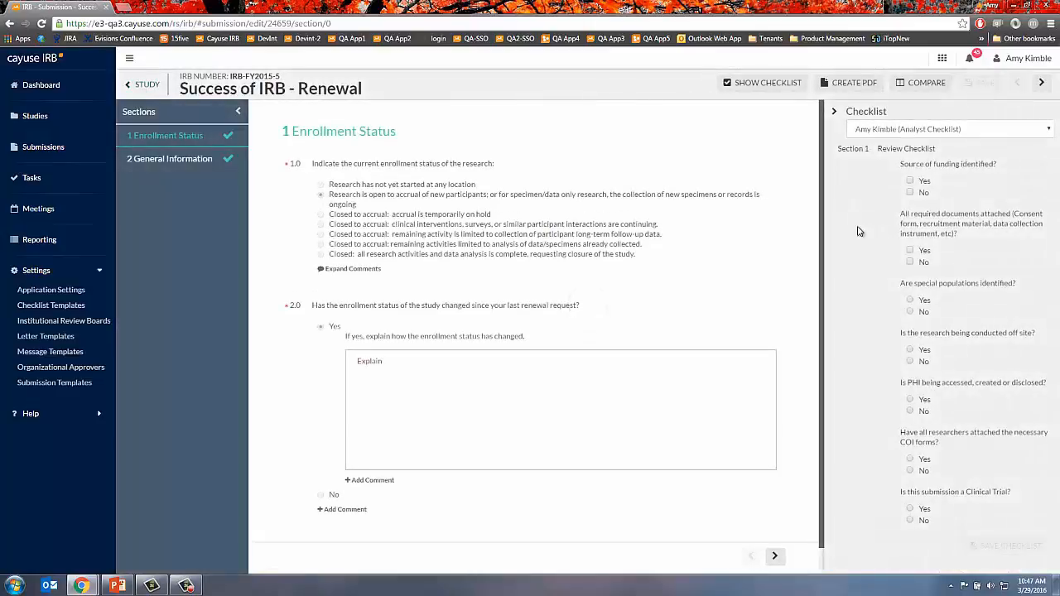
- Answer Yes to funding source identified and required documents attached, save, and return to Submission Details
click(910, 181)
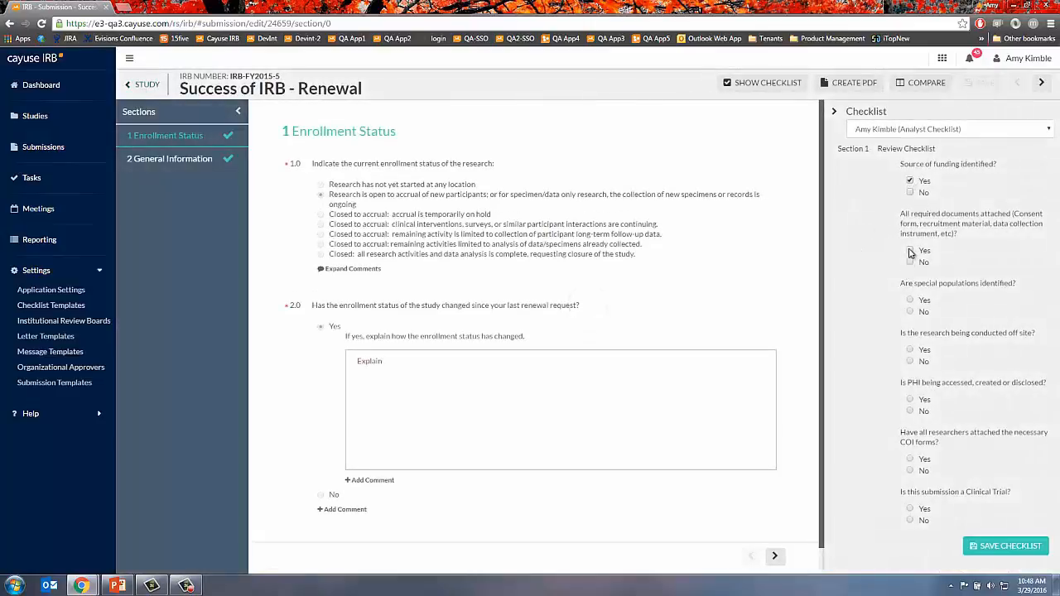
click(1005, 545)
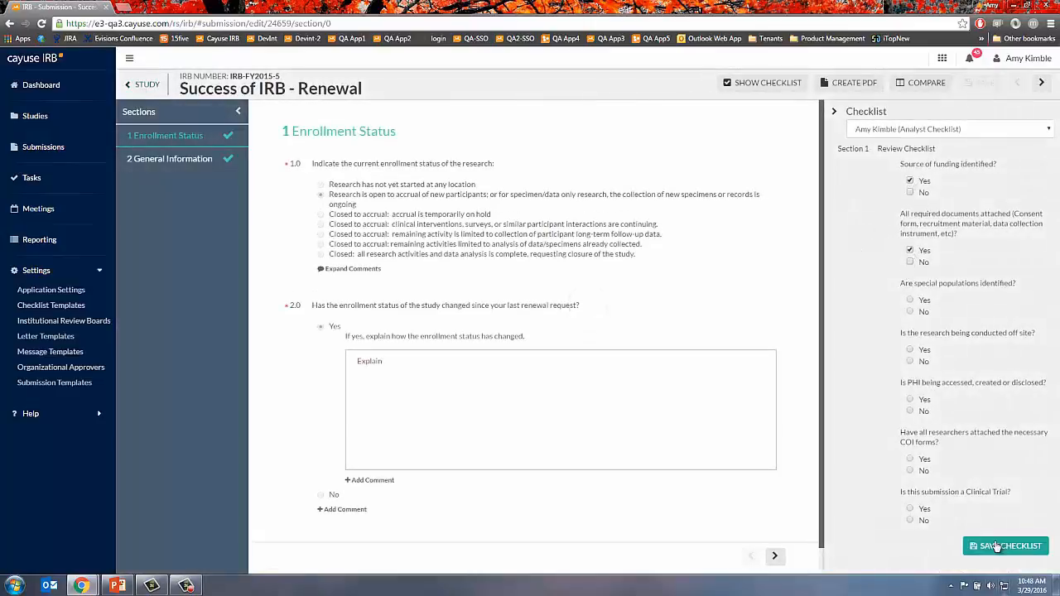
click(146, 86)
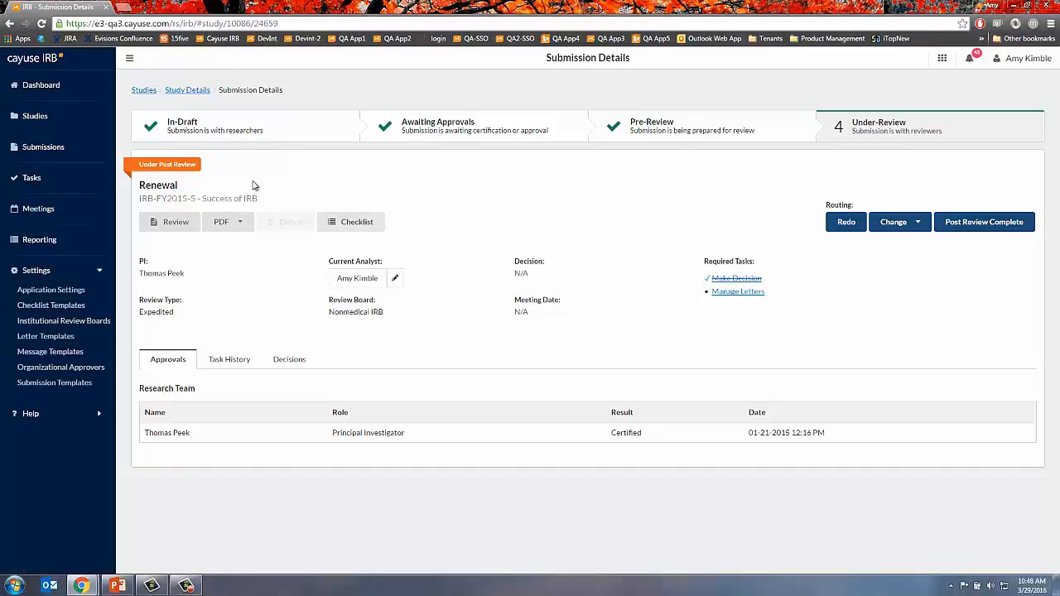
- Open the study's Initial submission and view its PDF options
click(183, 91)
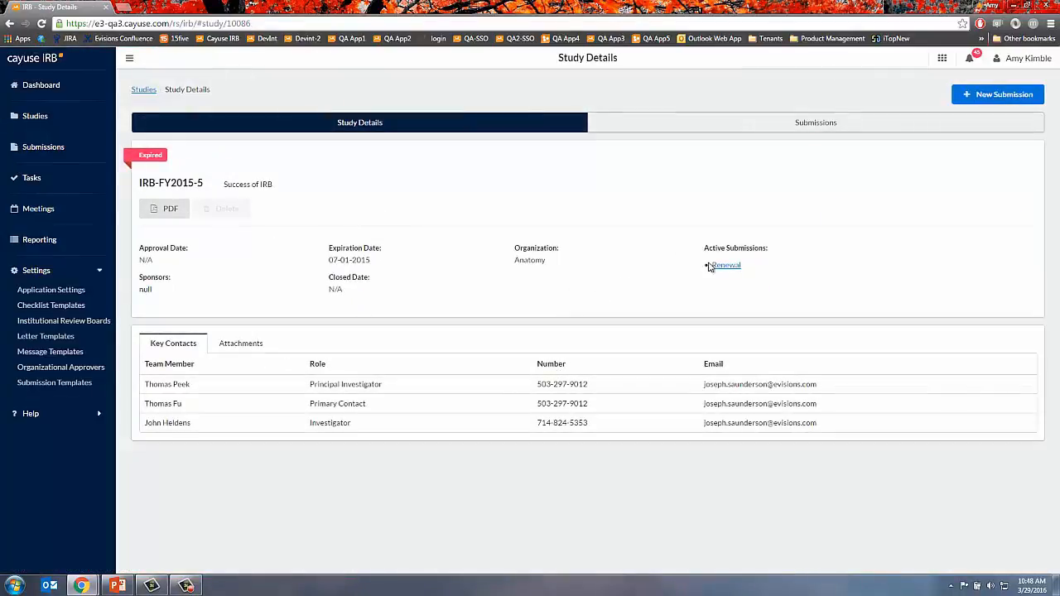
click(785, 125)
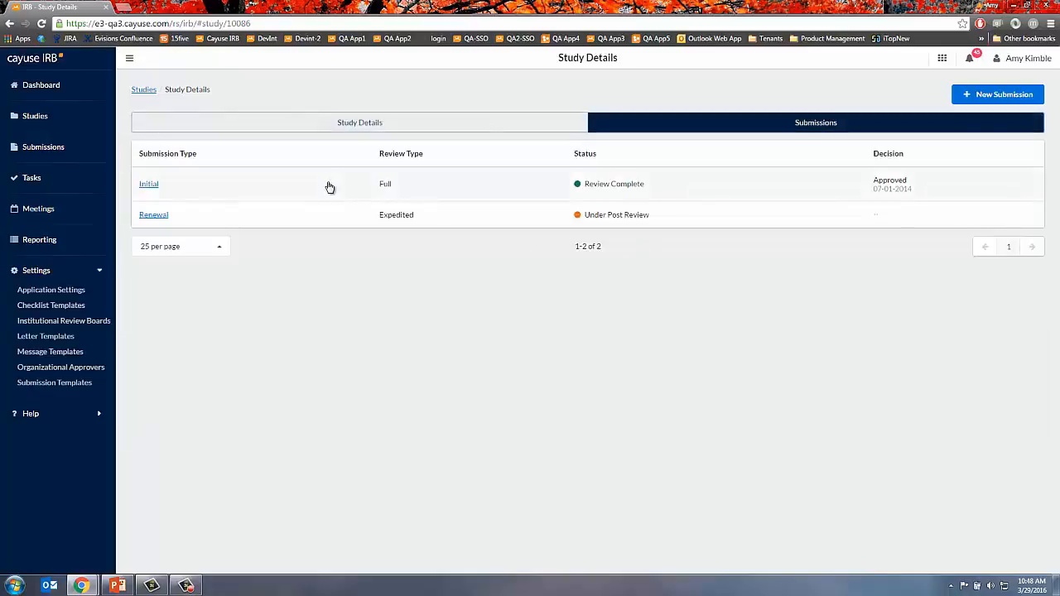
click(328, 187)
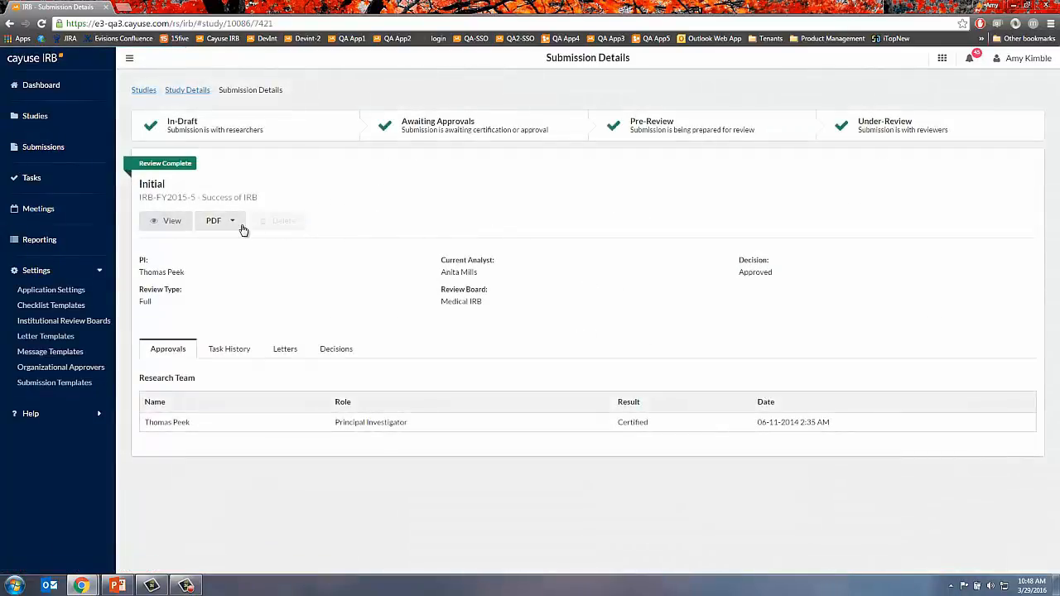
click(239, 226)
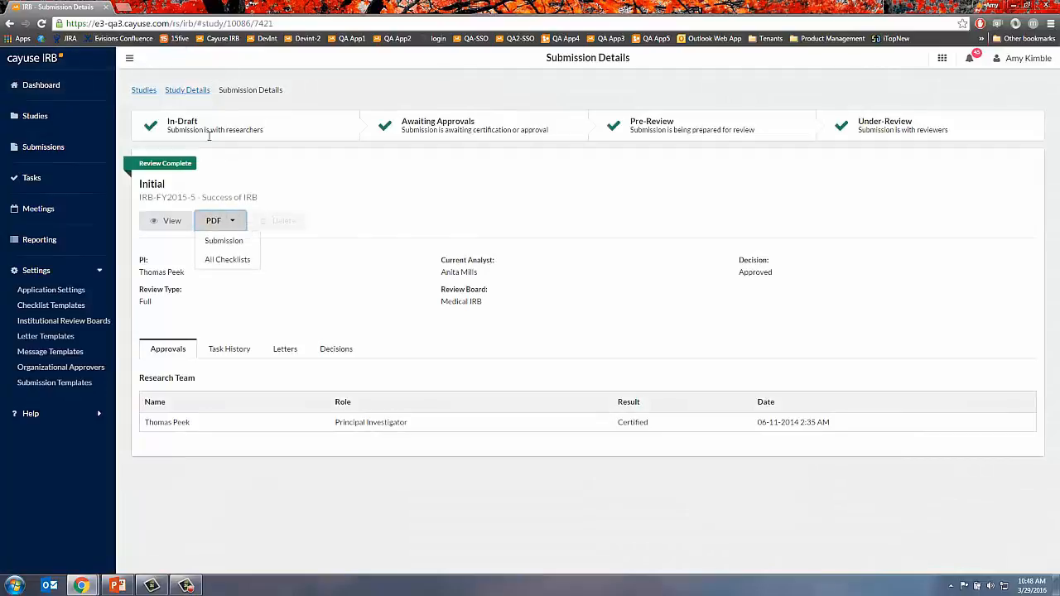
- Open the Renewal submission and view its PDF options, including analyst and reviewer checklists
click(192, 91)
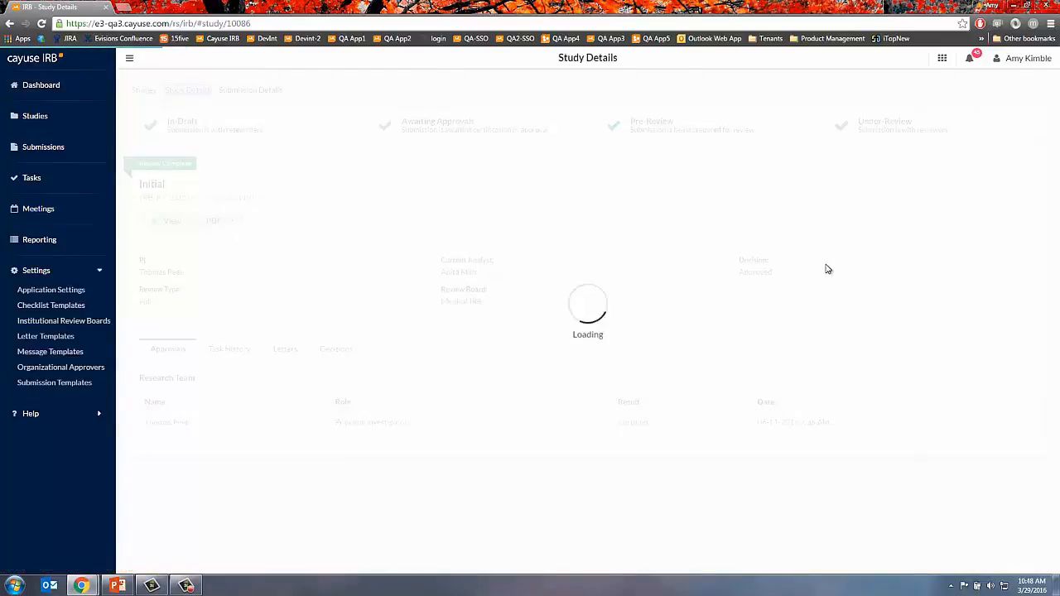
click(734, 266)
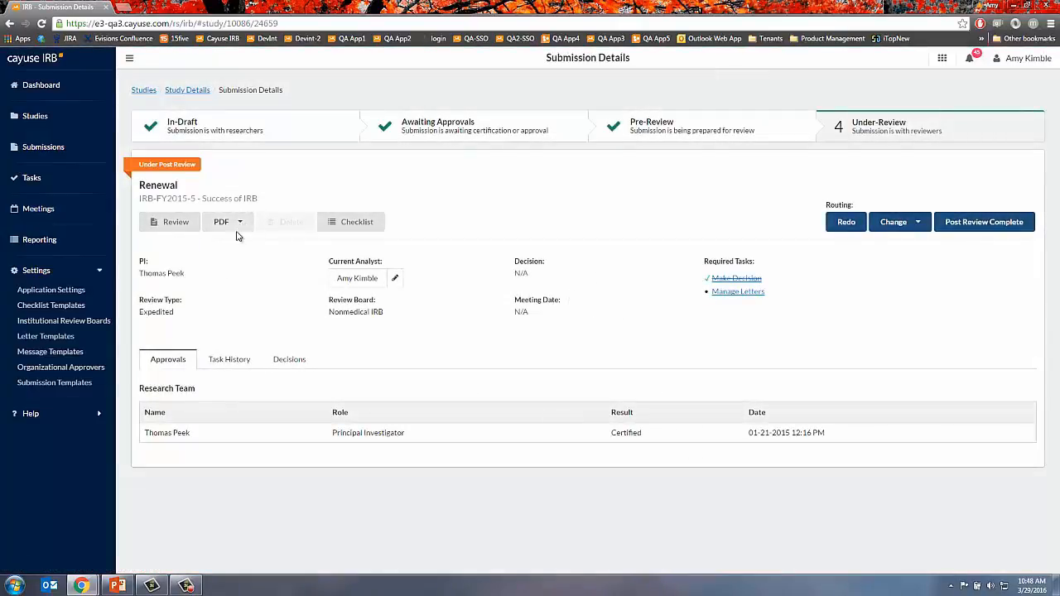
click(240, 226)
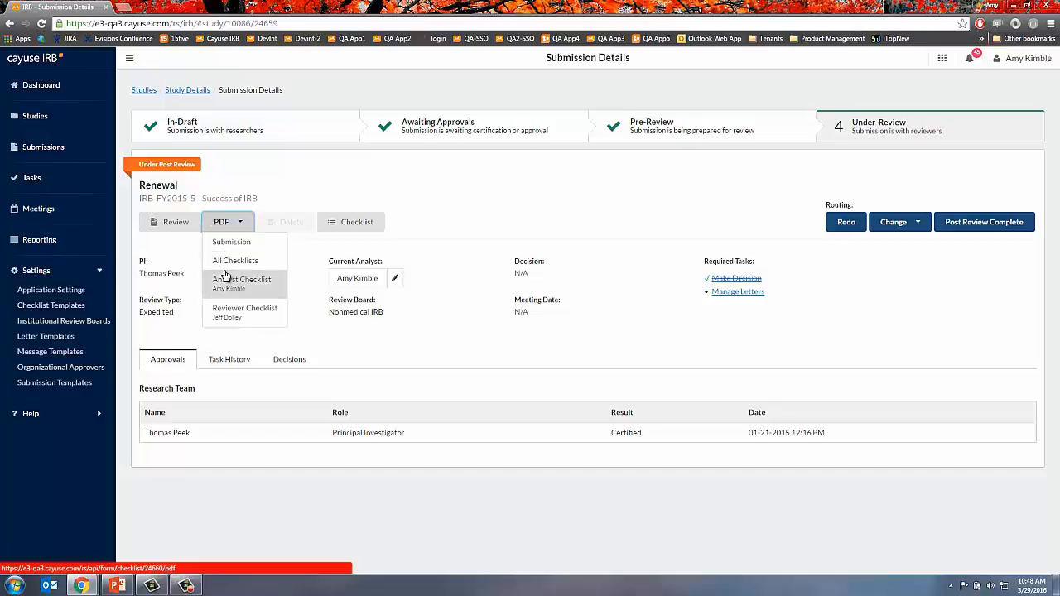
- Switch the Cayuse IRB dashboard role to Reviewer
mouse_move(81, 586)
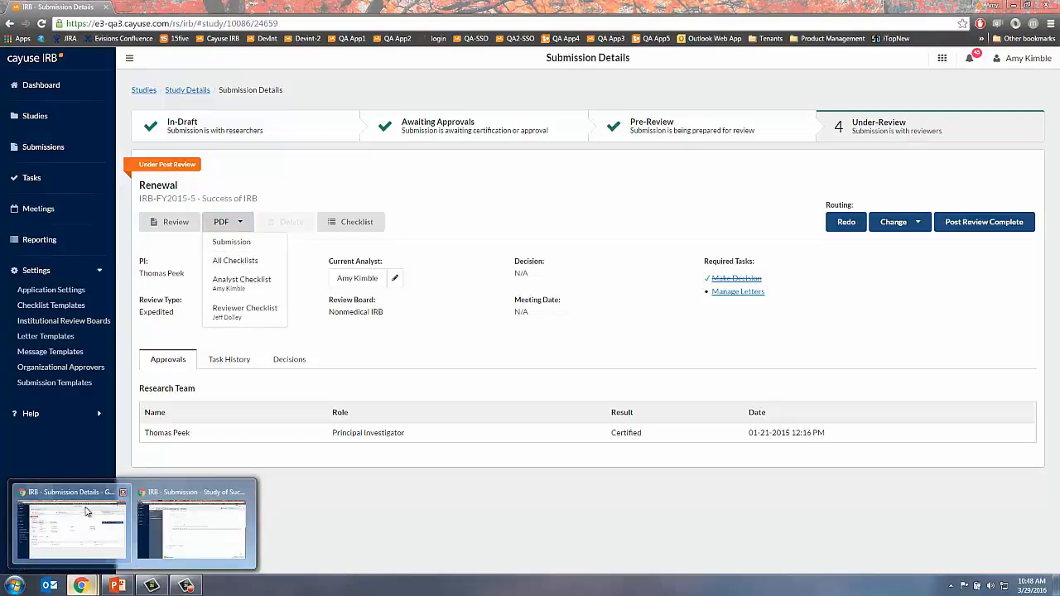
click(190, 523)
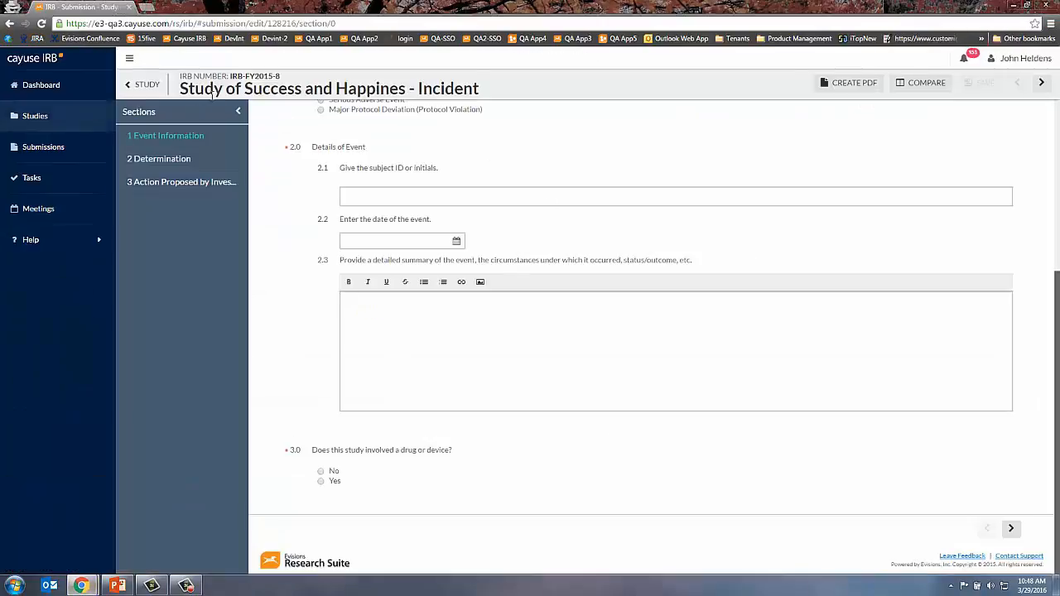
click(42, 85)
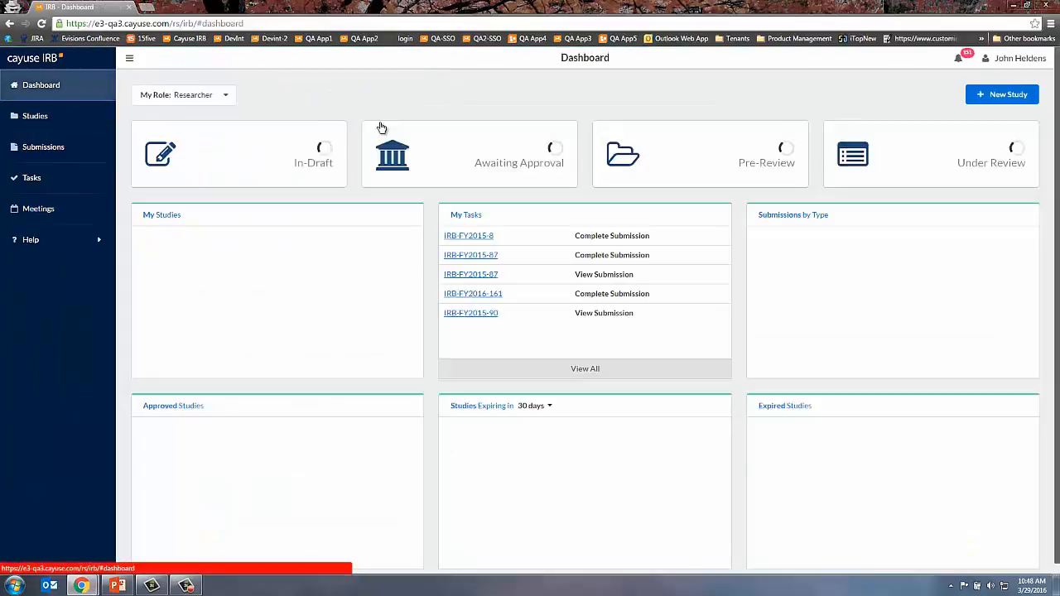
click(225, 95)
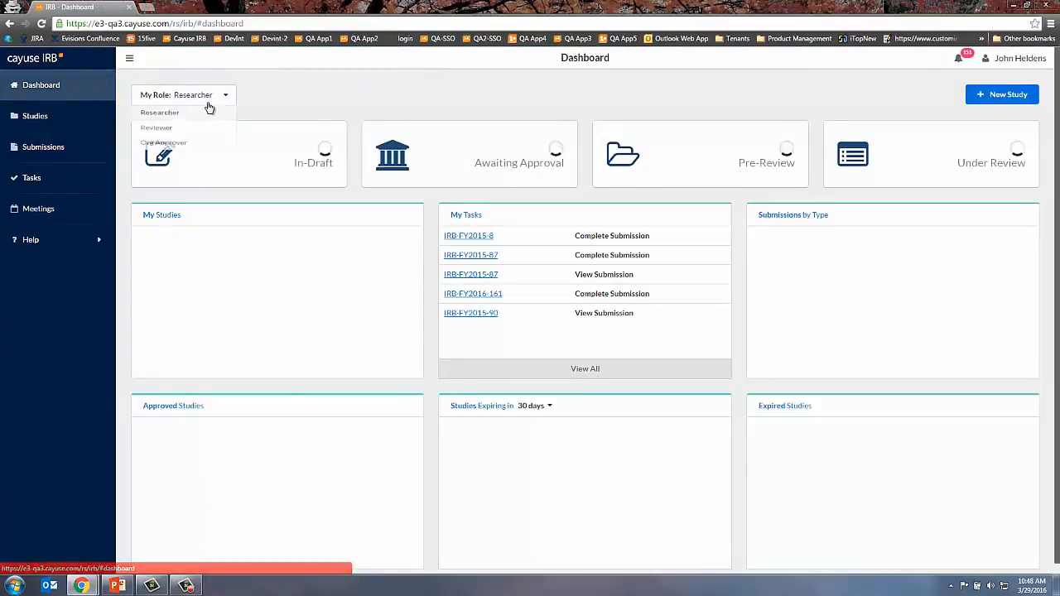
click(180, 136)
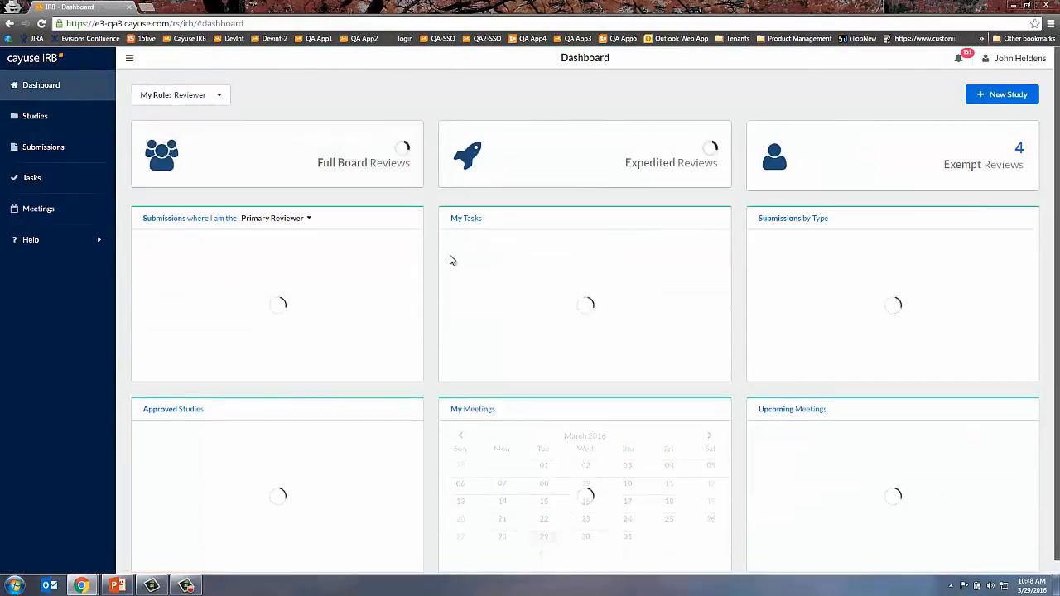
- Open the Reviewer Checklist PDF for IRB-FY2016-32, the first task's submission
click(611, 240)
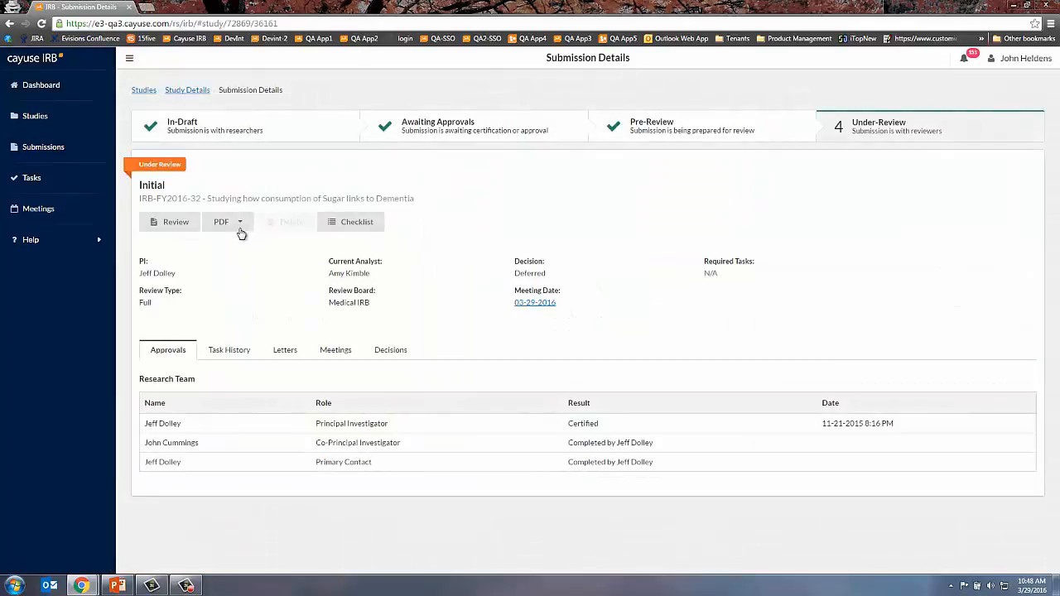
click(237, 225)
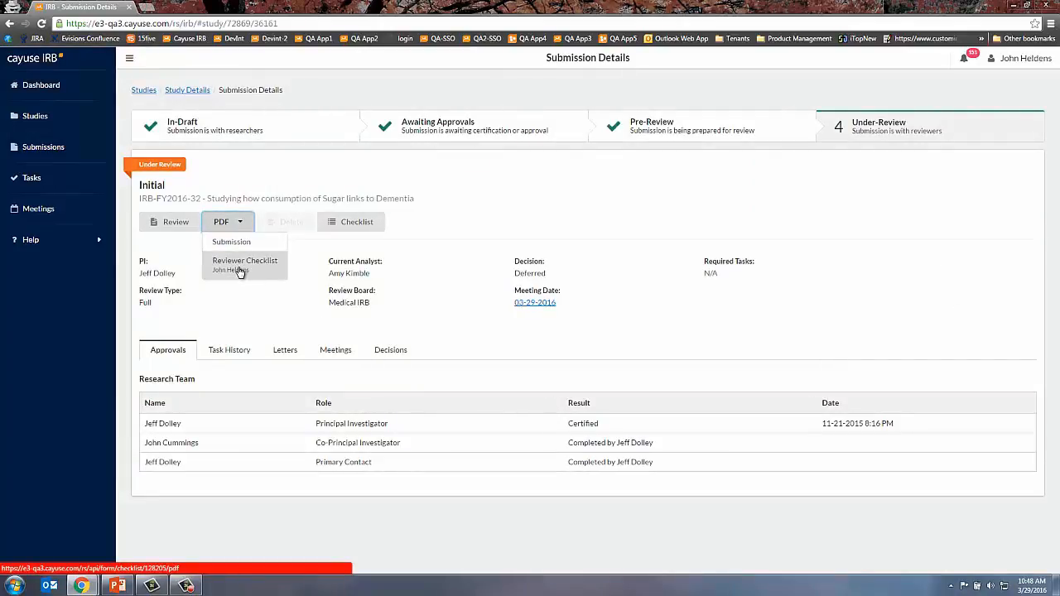
click(239, 270)
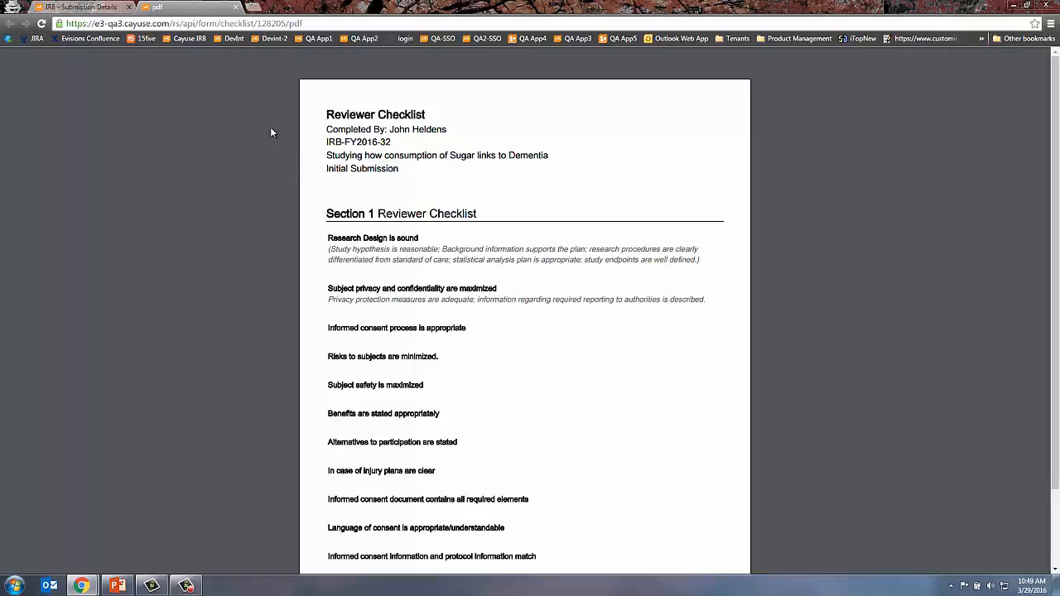
- Return to IRB-FY2016-32's Submission Details tab from the checklist PDF
click(82, 5)
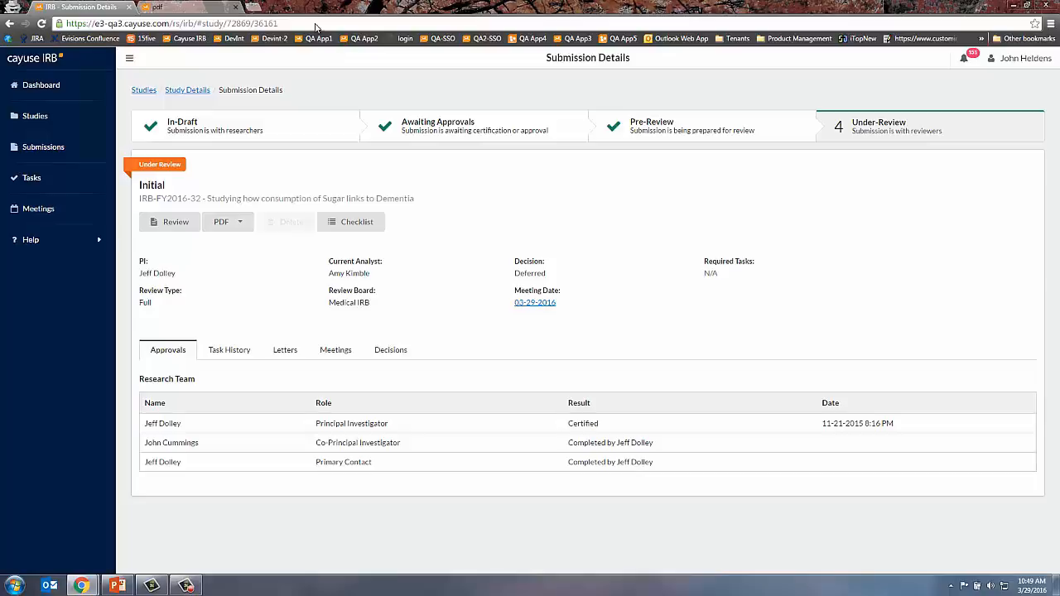
- Log out of the current Cayuse IRB account
click(81, 585)
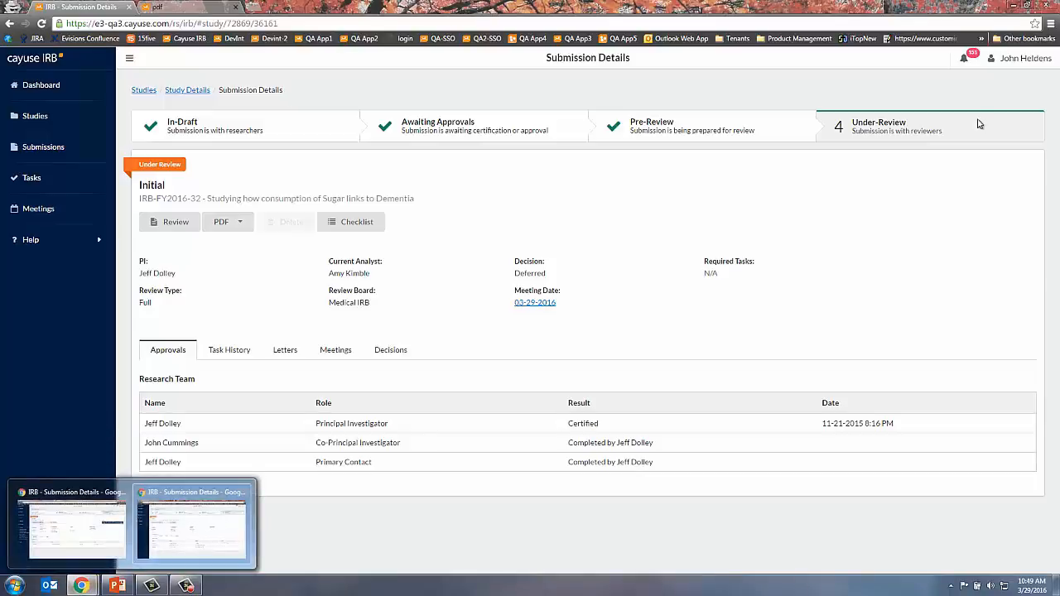
click(1031, 62)
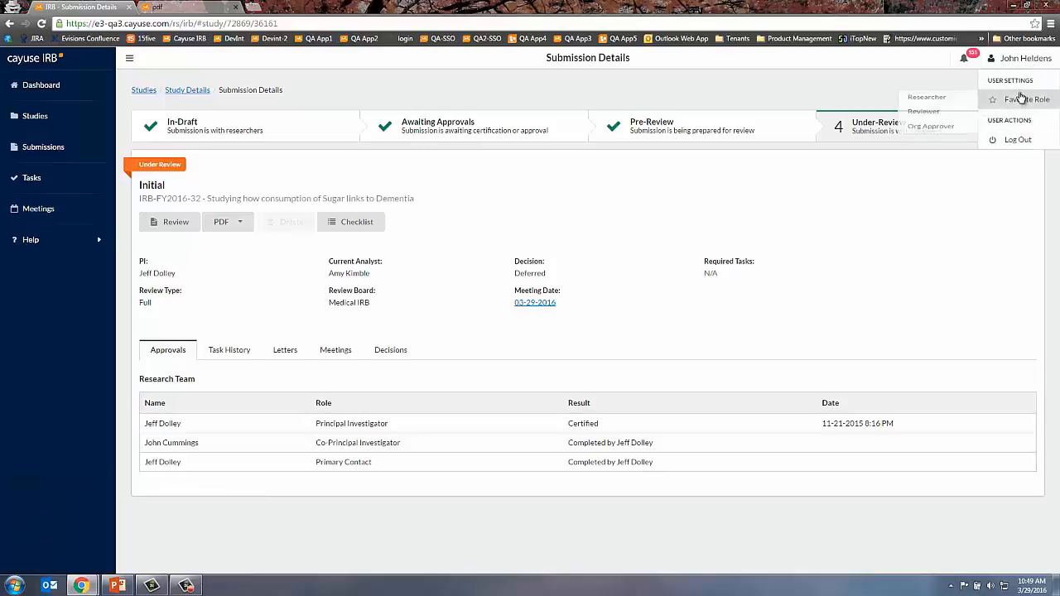
click(1015, 140)
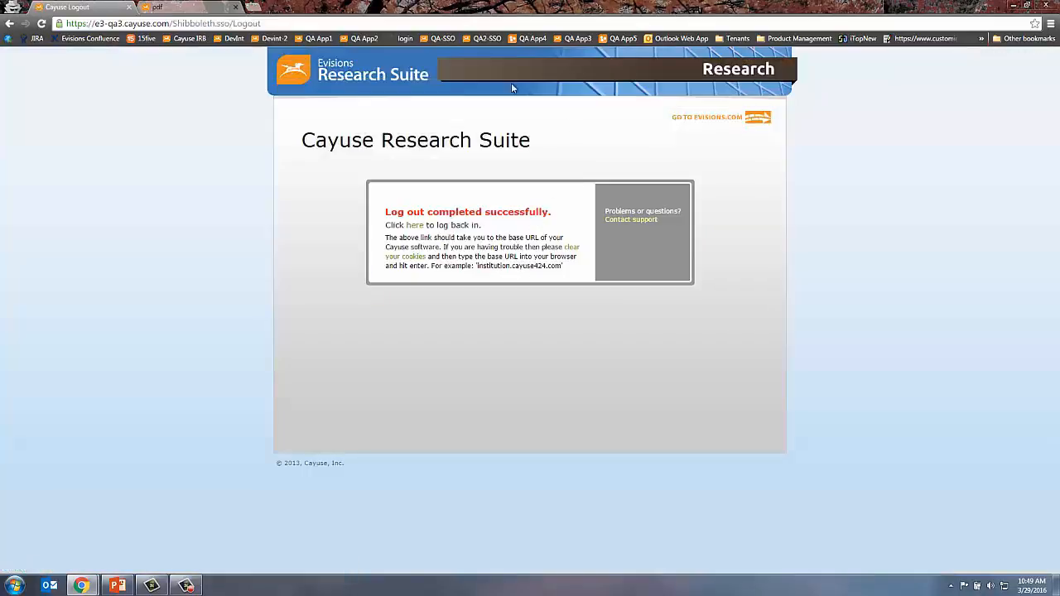
- Sign in from the login page with another researcher's username and password
click(577, 38)
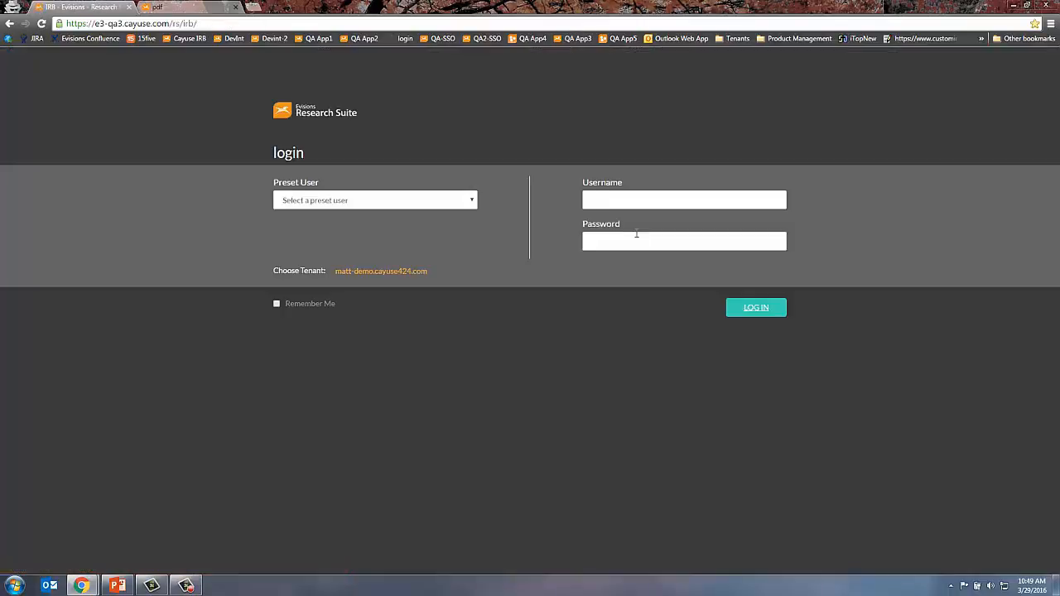
key(Tab)
text(*)
key(Return)
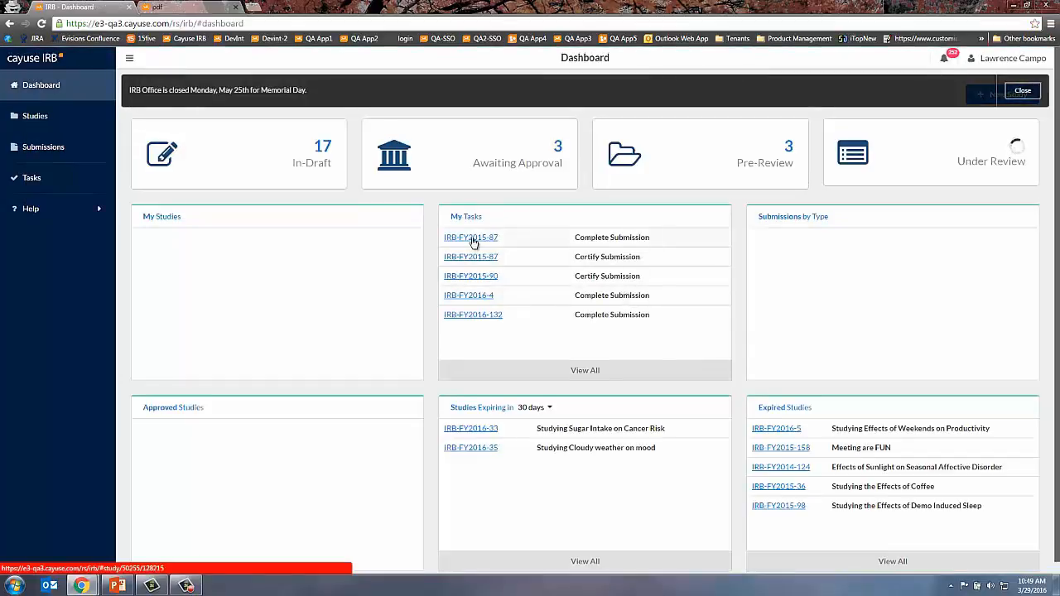
- Bring up the full task list and dismiss the Memorial Day announcement
click(472, 238)
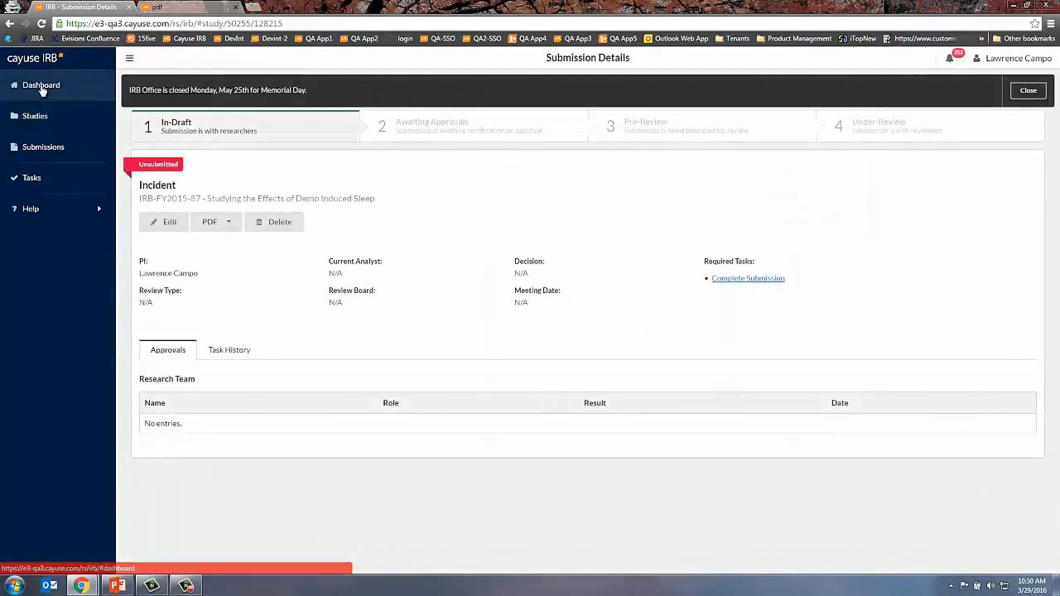
click(83, 87)
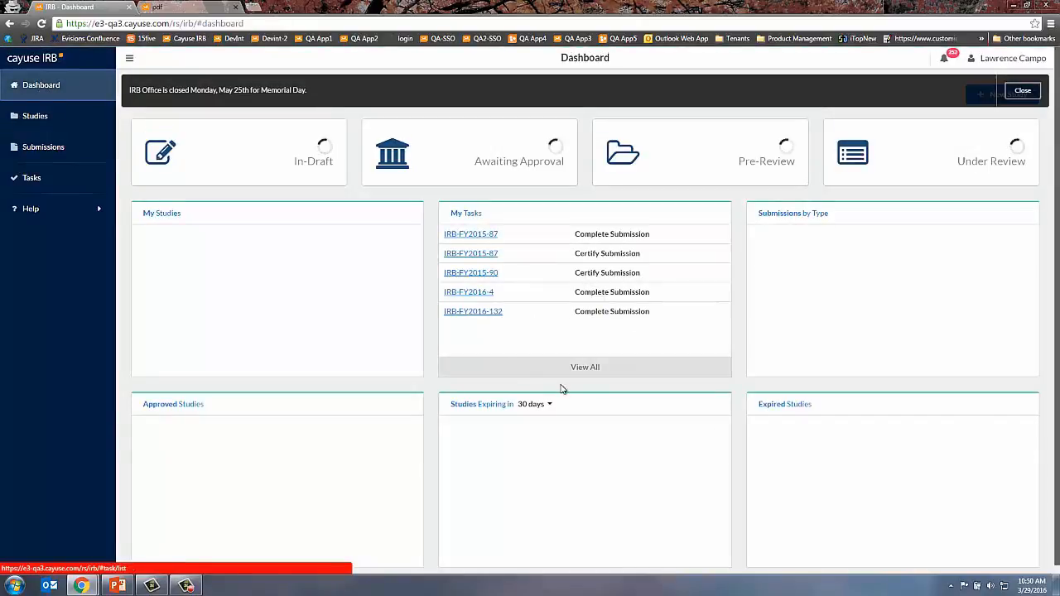
click(584, 370)
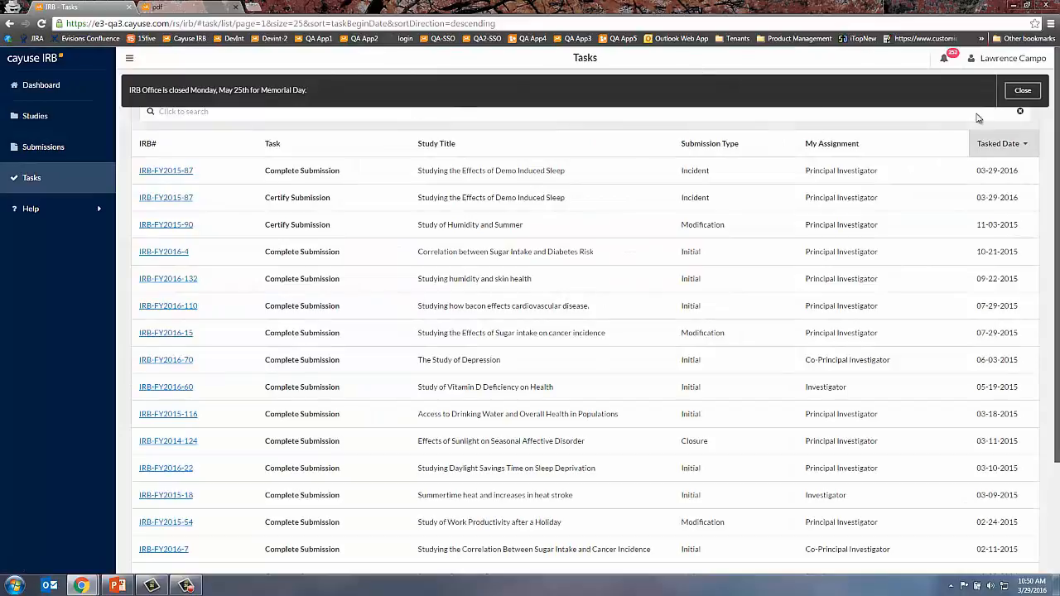
click(1022, 93)
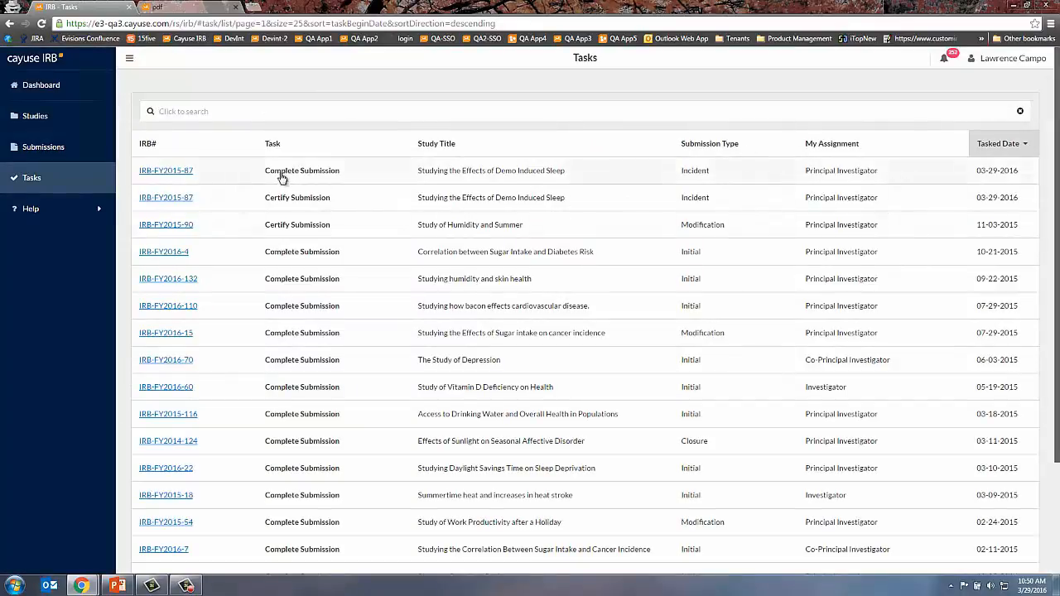
- Certify and confirm the IRB-FY2015-87 incident, then return to the administrator browser window
click(168, 200)
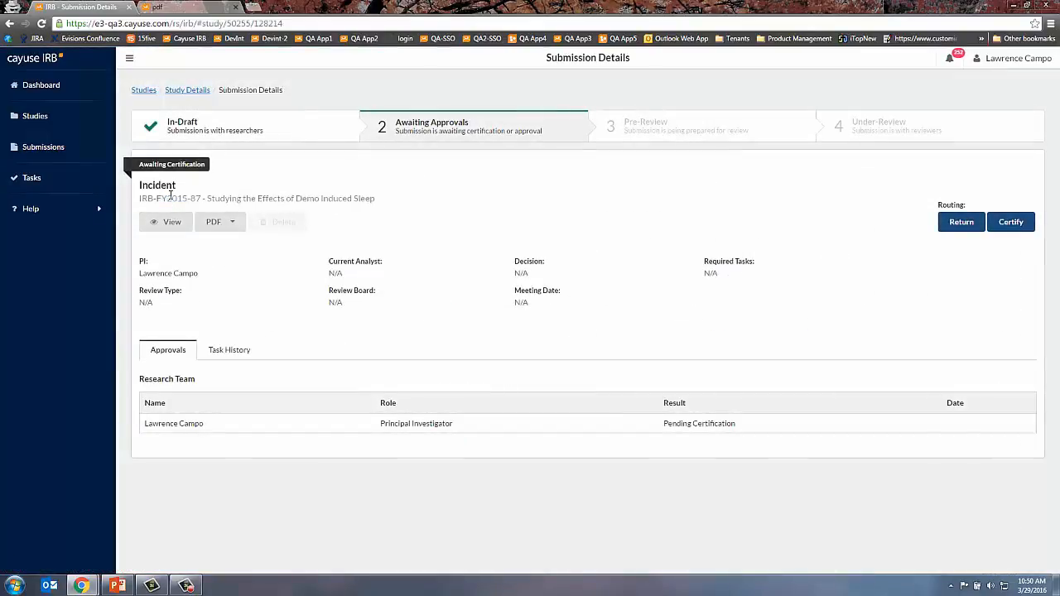
click(1009, 222)
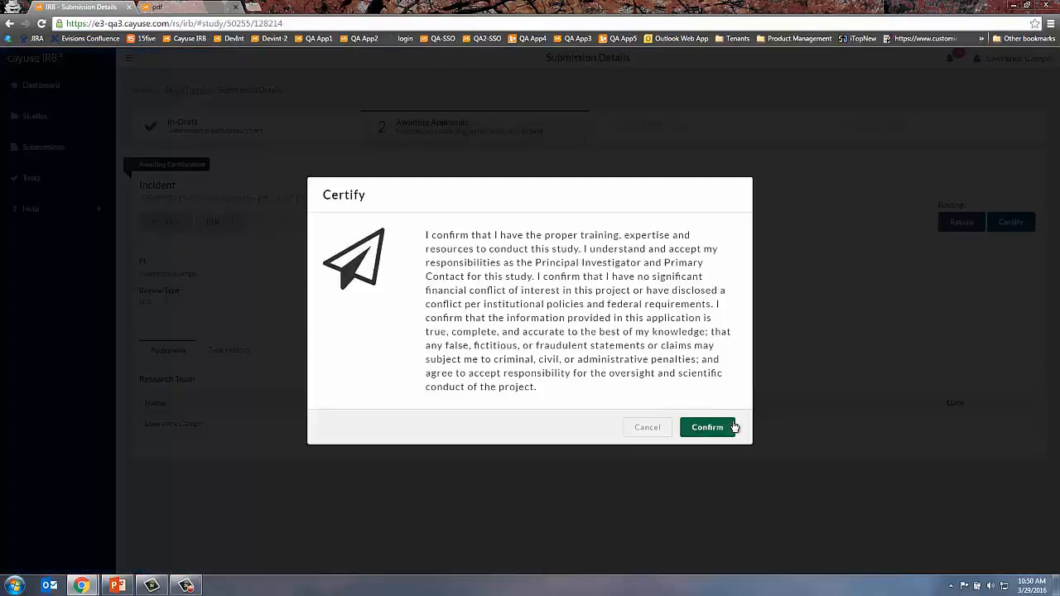
click(732, 427)
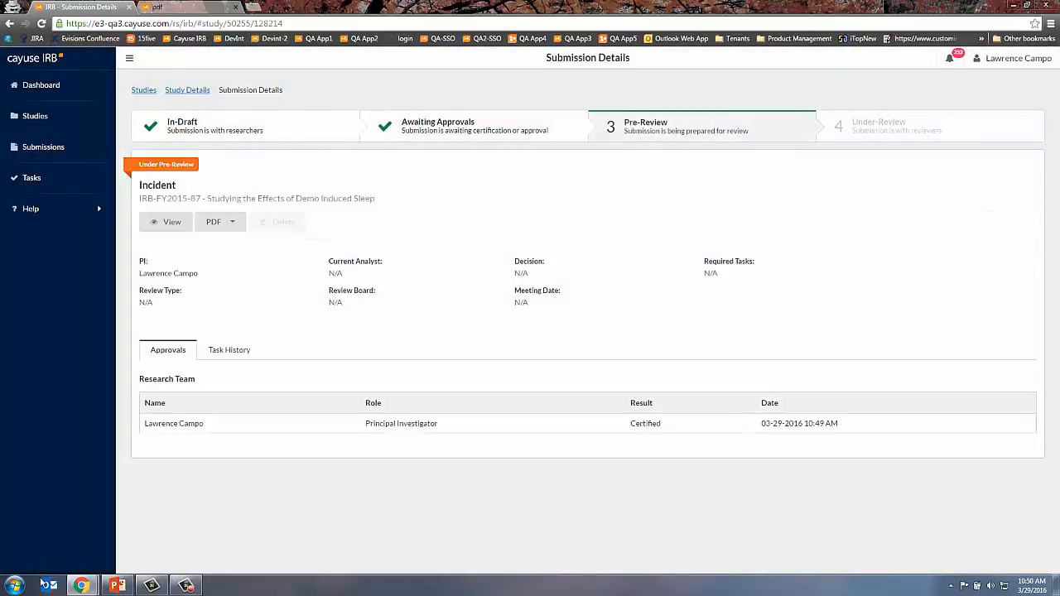
mouse_move(82, 585)
click(74, 551)
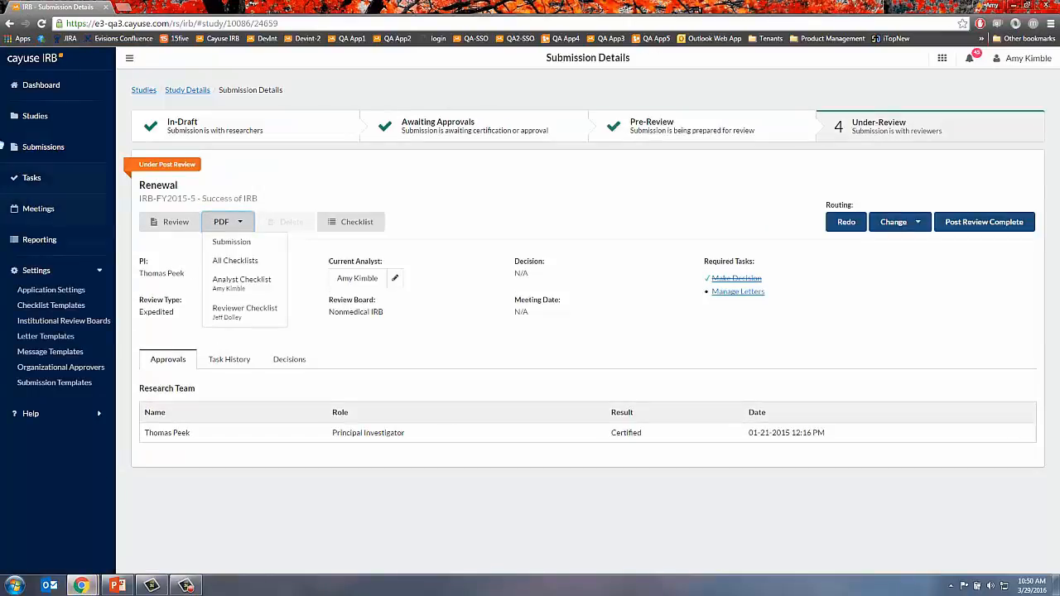
- Assign an analyst to the unassigned IRB-FY2015-87 incident
click(91, 106)
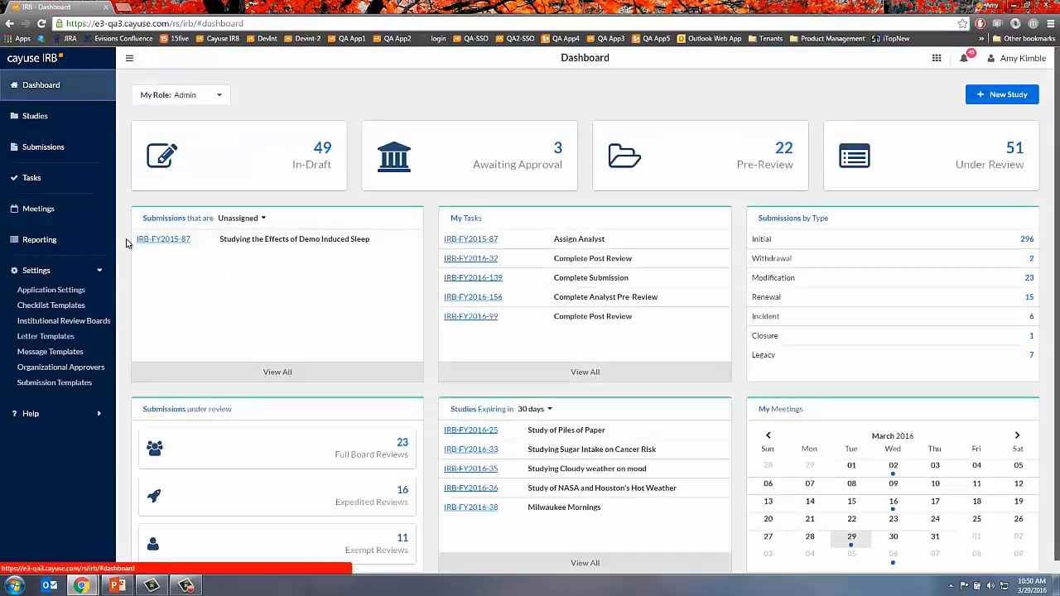
click(145, 239)
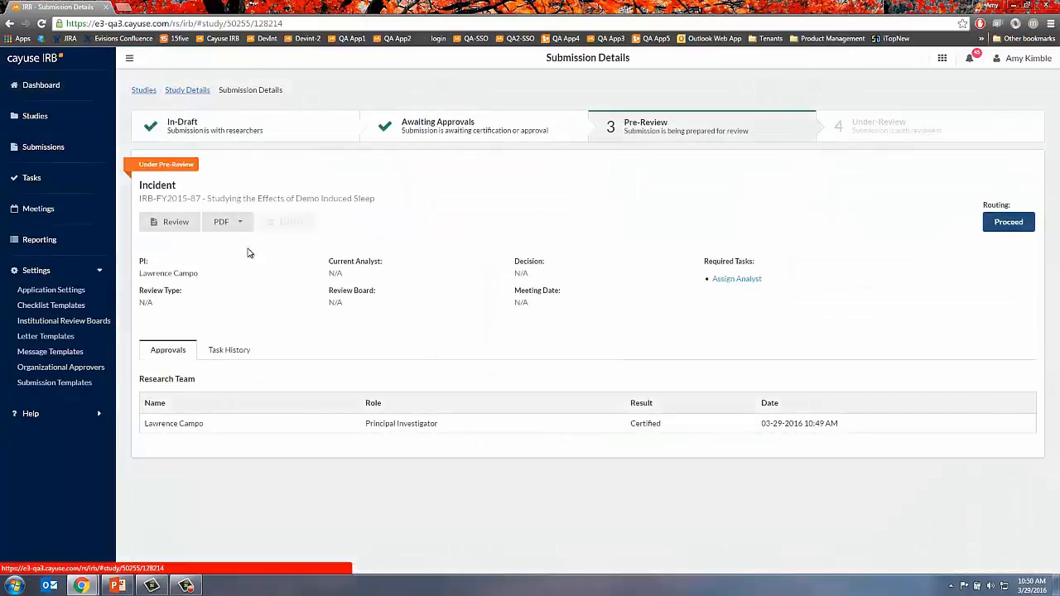
click(750, 280)
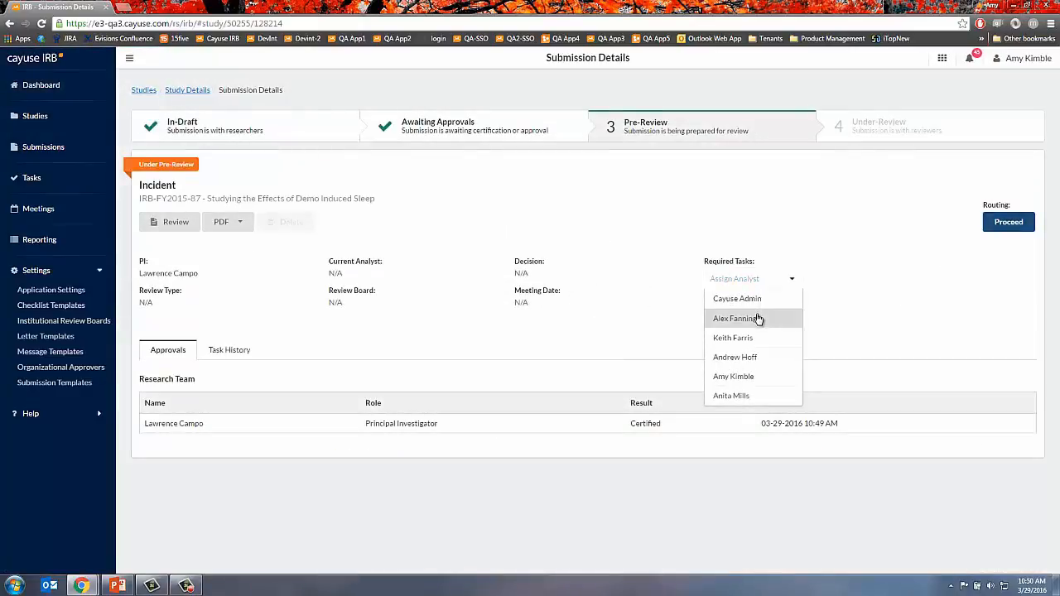
click(781, 376)
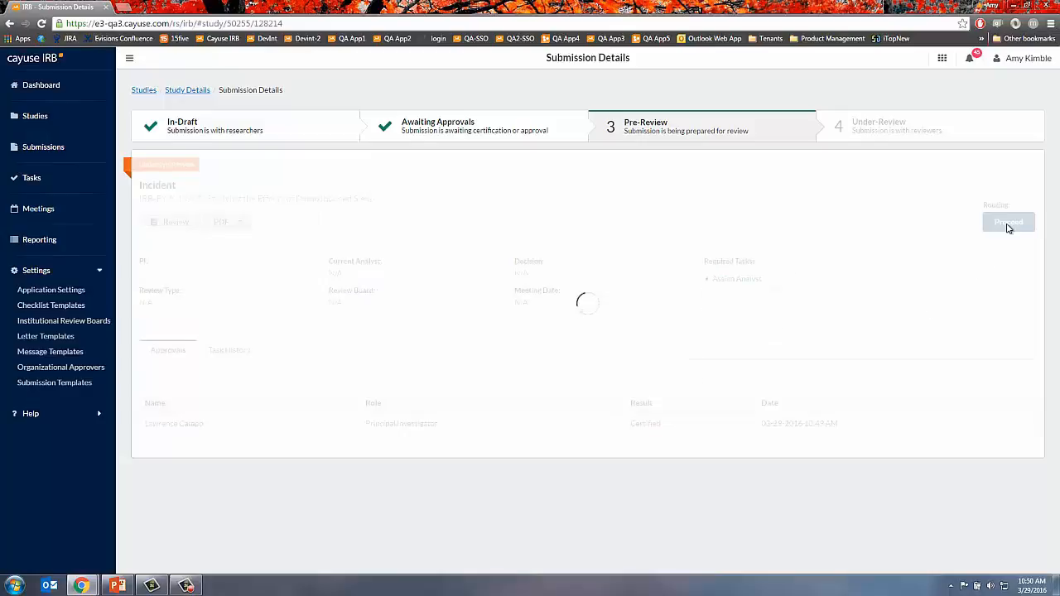
- Proceed the incident with confirmation and bring up the review type and board form
click(1008, 223)
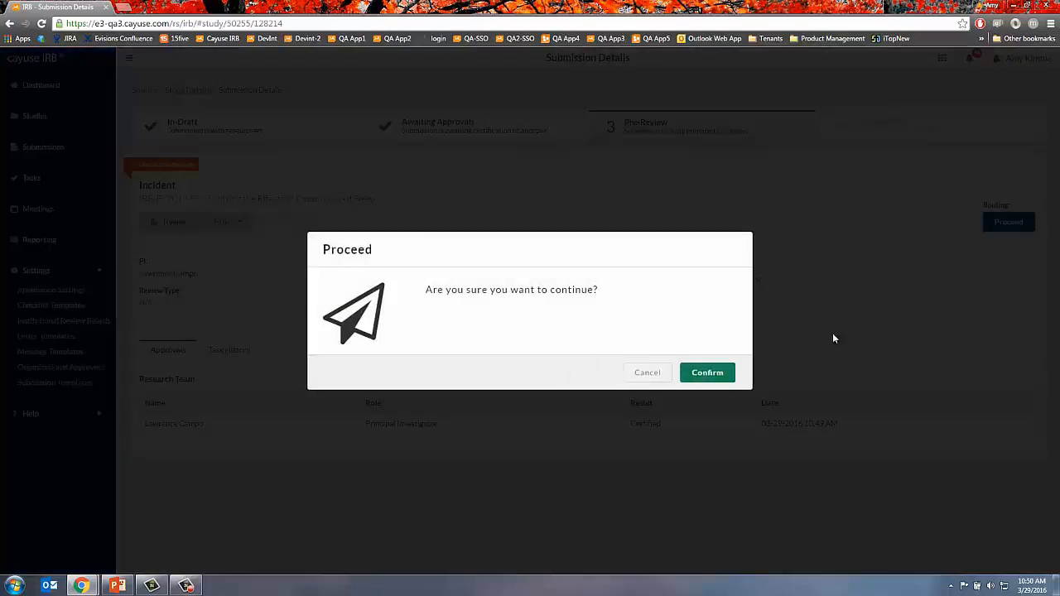
click(707, 373)
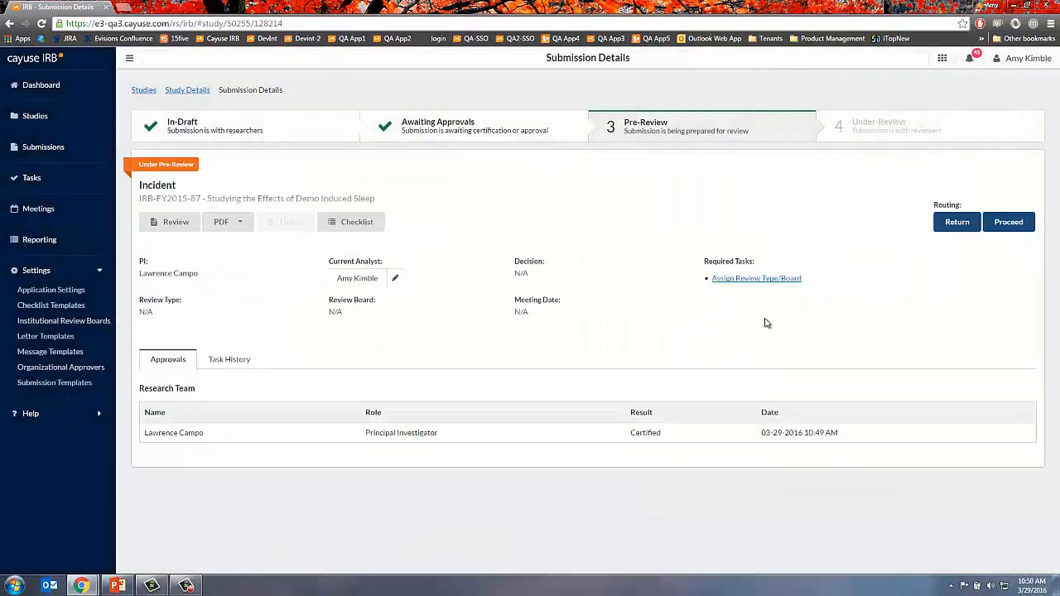
click(774, 280)
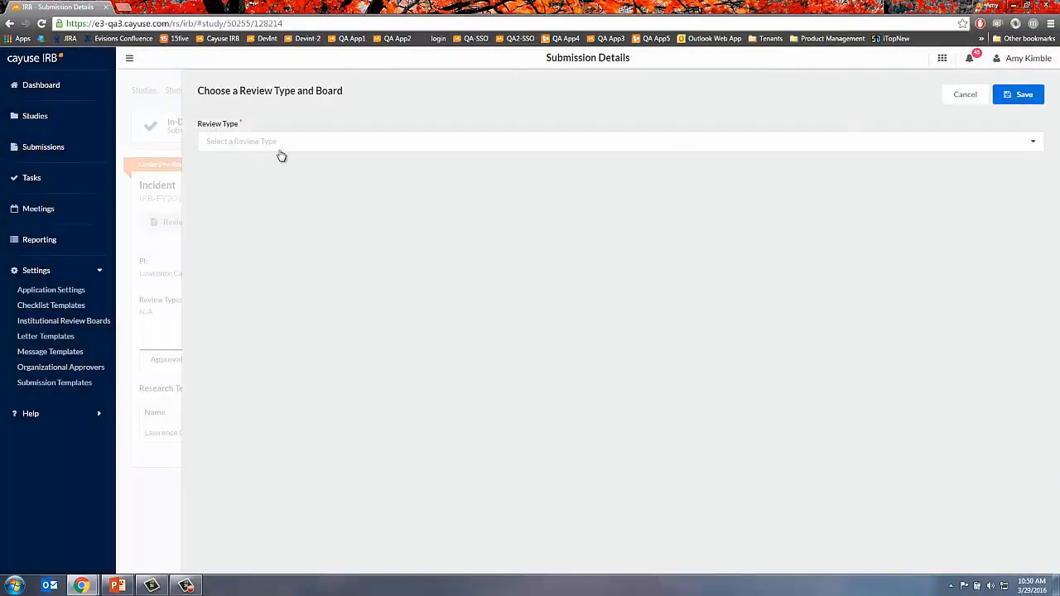
- Set the incident's review type to Full Board with Medical IRB as the board
click(278, 145)
click(253, 162)
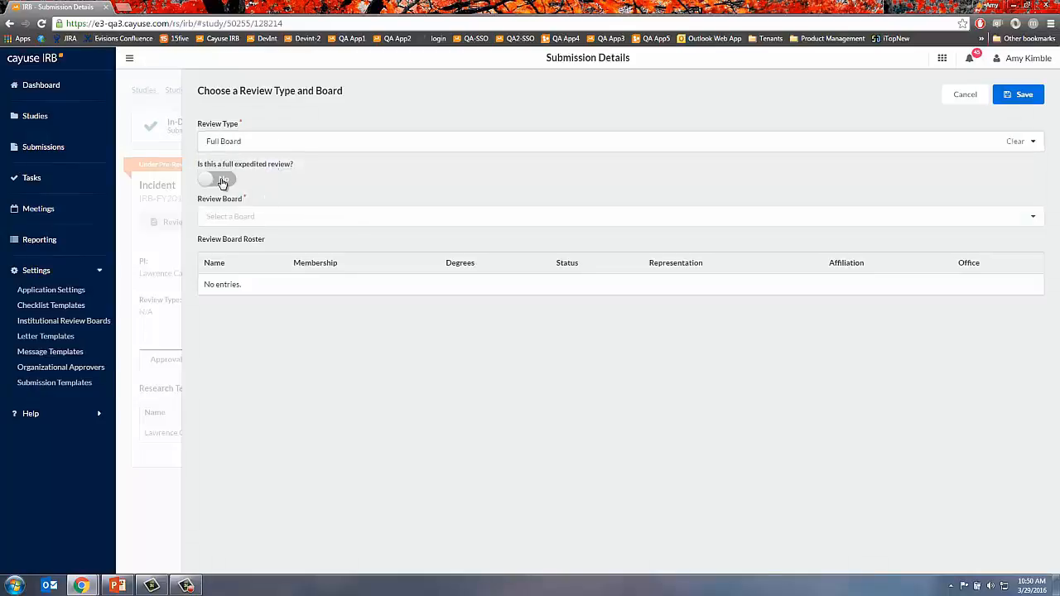
click(398, 216)
click(275, 241)
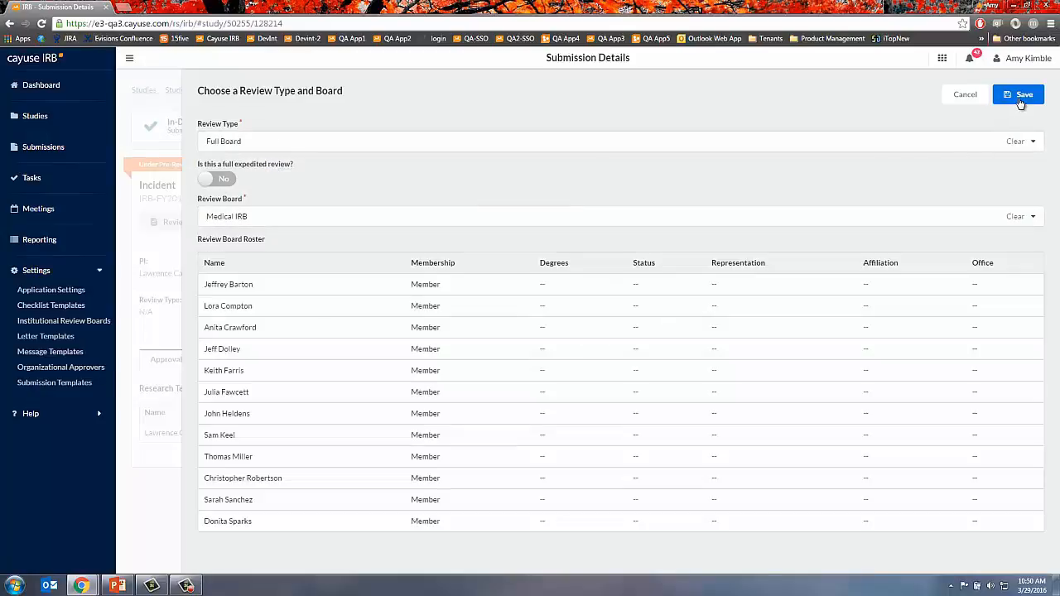
- Save the routing and present the closing Evisions 'Questions?' slide full screen
click(1022, 97)
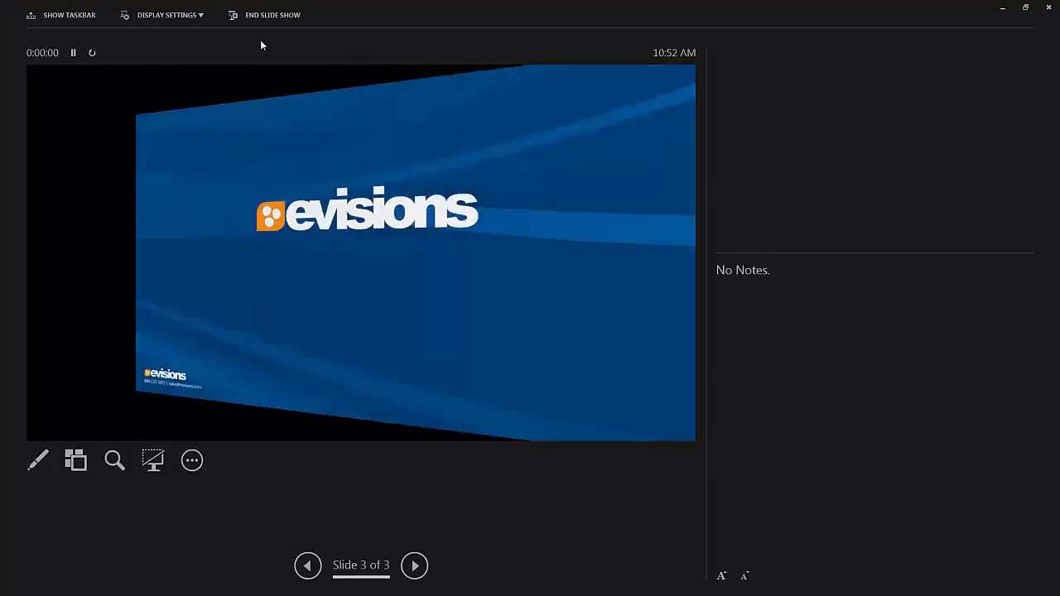
click(175, 17)
click(189, 35)
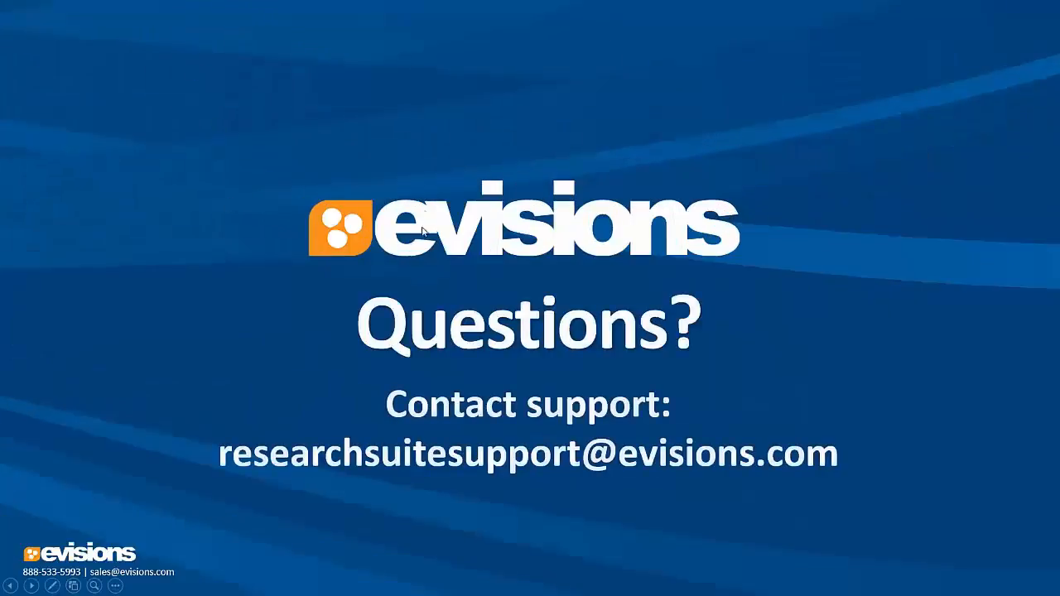